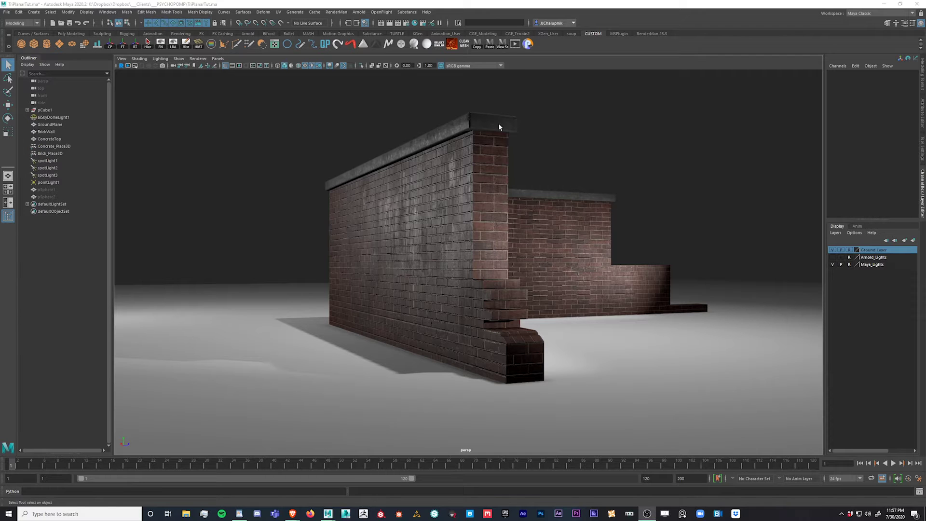
Step: Display the UV layout of the concrete top and the brick wall together in the UV Editor
left_click_drag(695, 182, 618, 285, "alt")
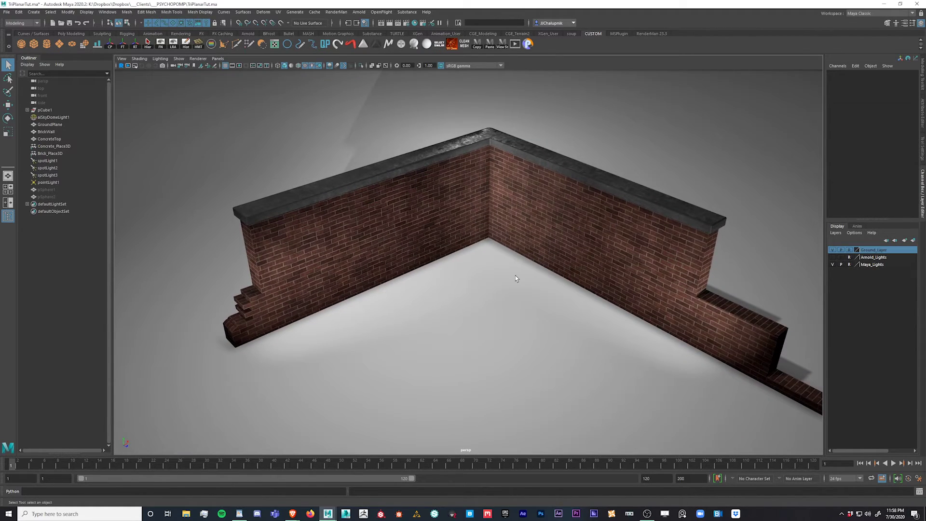
left_click_drag(510, 297, 531, 327, "alt")
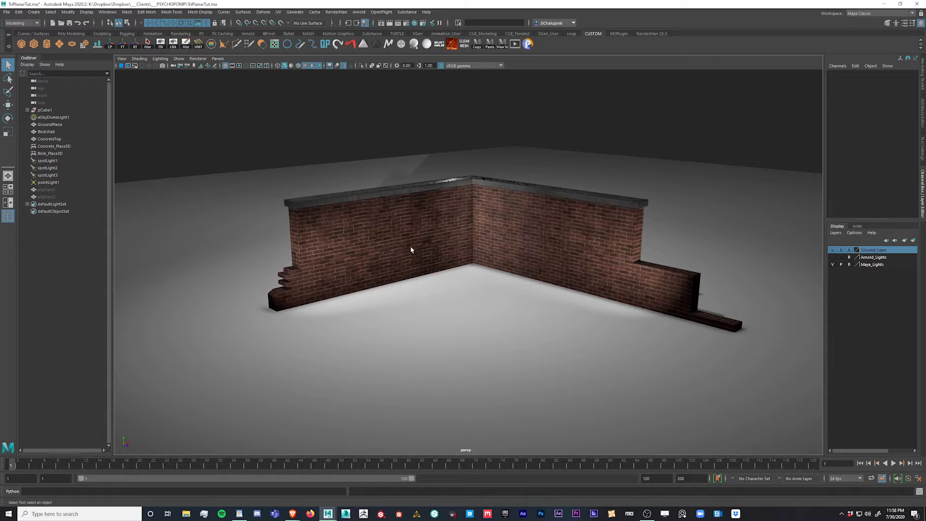
mouse_move(427, 338)
left_mouse_down("alt")
mouse_move(417, 314)
mouse_move(579, 333)
mouse_move(612, 320)
mouse_move(558, 335)
mouse_move(407, 331)
mouse_move(443, 333)
mouse_move(422, 334)
mouse_move(479, 310)
mouse_move(460, 316)
mouse_move(444, 306)
mouse_move(459, 296)
mouse_move(399, 295)
left_mouse_up("alt")
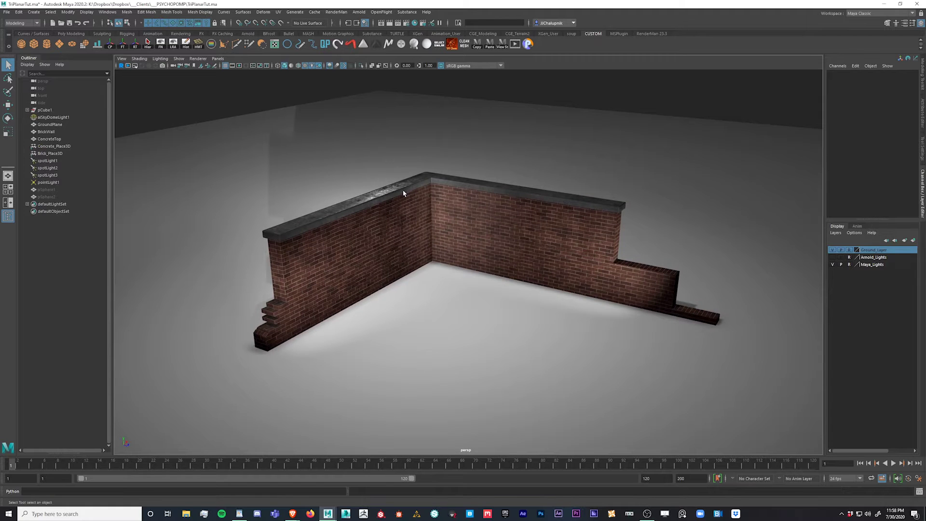
left_click(372, 201)
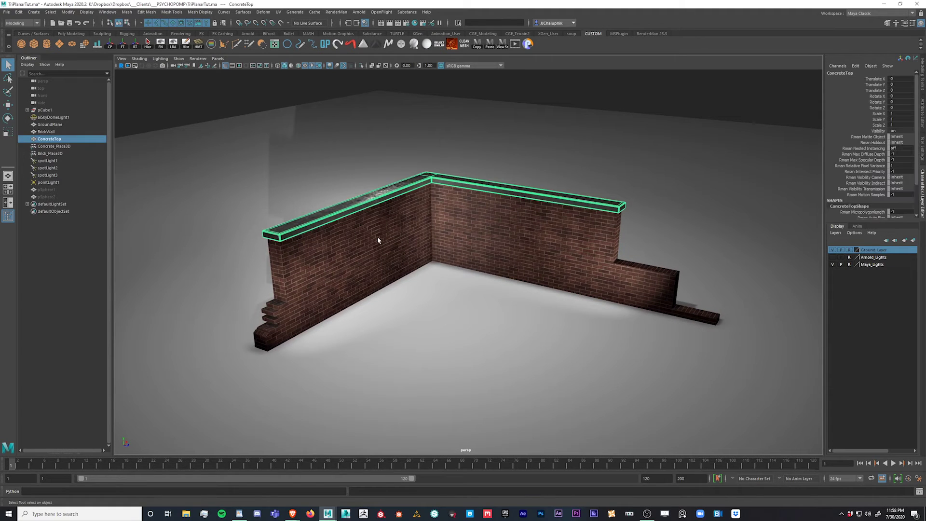
left_click(377, 236, "shift")
left_click(275, 44)
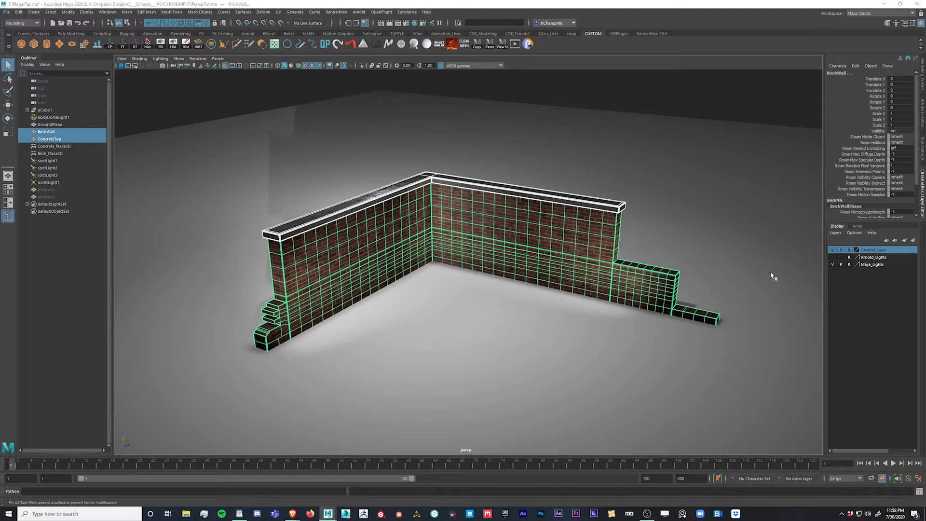
left_click_drag(925, 179, 397, 103)
left_click_drag(473, 106, 238, 84)
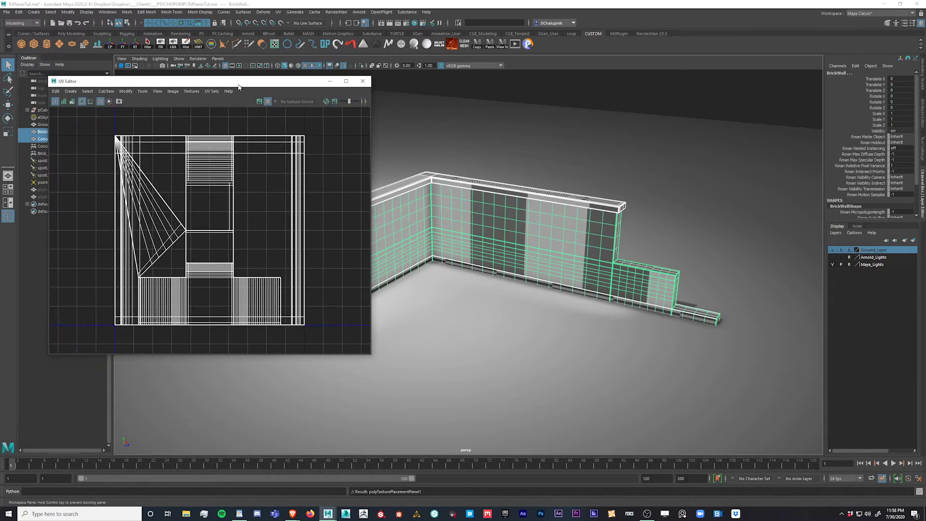
Step: Examine how the UVs sit on the concrete top and the brick wall, and close the UV Editor
left_click_drag(557, 293, 527, 267, "alt")
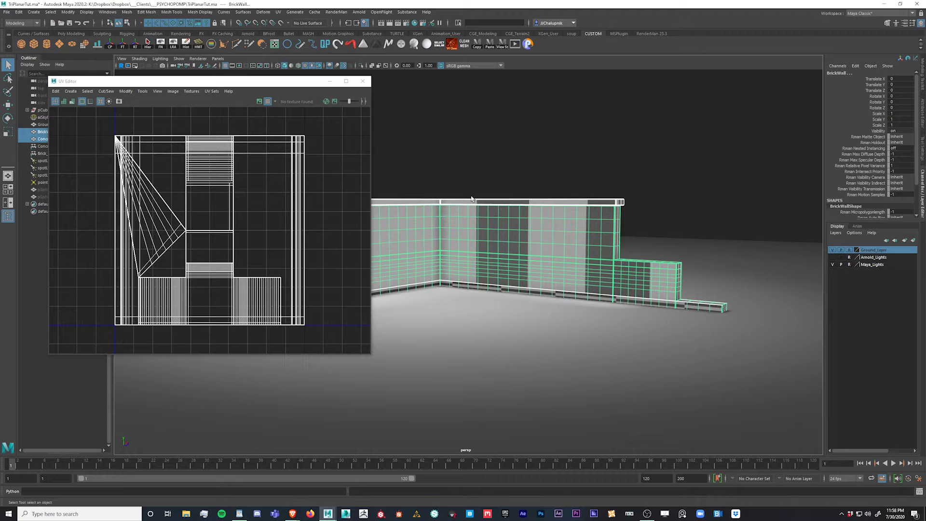
left_click(458, 203)
left_click(547, 249)
mouse_move(548, 249)
left_mouse_down("alt")
mouse_move(570, 252)
mouse_move(561, 256)
left_mouse_up("alt")
left_click_drag(514, 218, 550, 240, "alt")
middle_click_drag(550, 241, 560, 245, "alt")
left_click_drag(559, 245, 544, 262, "alt")
left_click(363, 81)
Step: Assign Brick_SurfaceShader to the brick wall and the plain UV-based concrete shader to the concrete top
middle_click_drag(639, 164, 576, 183, "alt")
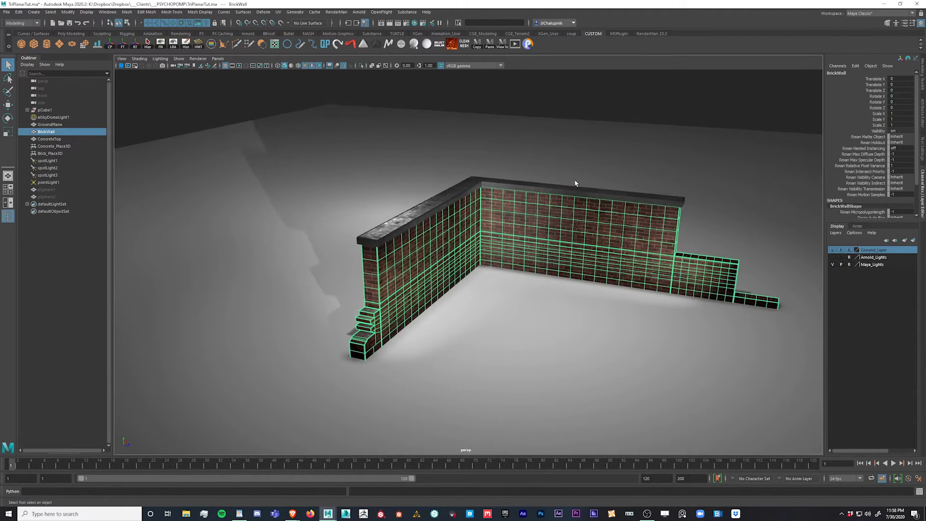
left_click_drag(576, 183, 540, 194, "alt")
middle_click_drag(541, 194, 488, 190, "alt")
left_click_drag(488, 190, 530, 199, "alt")
right_click_drag(460, 208, 523, 221, "alt")
middle_click_drag(500, 217, 469, 212, "alt")
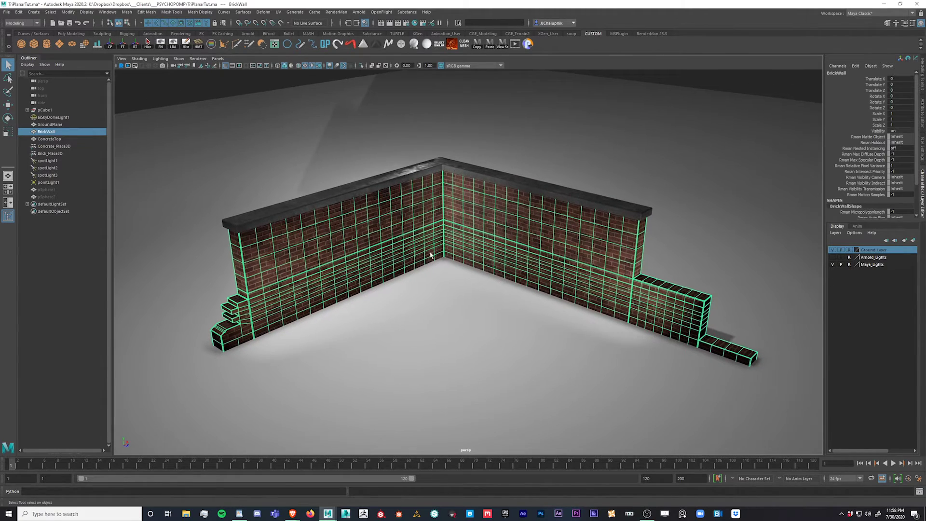
middle_click_drag(672, 207, 564, 228)
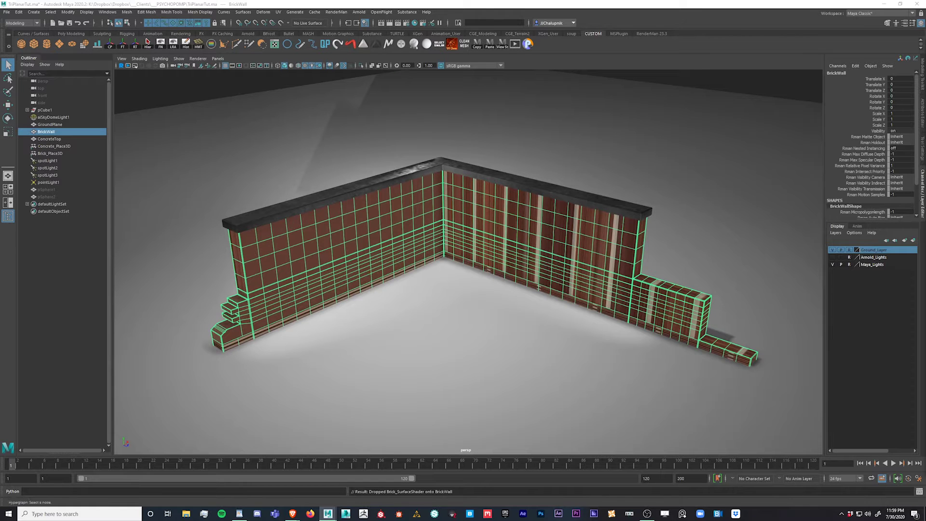
left_click(582, 180)
left_click_drag(440, 192, 585, 232, "alt")
left_click_drag(270, 188, 400, 257, "alt")
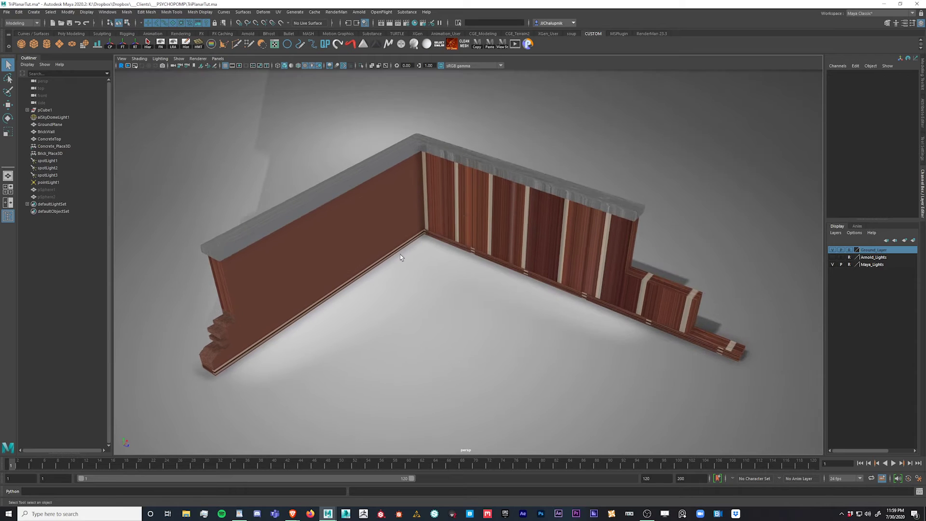
Step: Unhide pSphere1 and pSphere2 and frame both spheres side by side
left_click(47, 189)
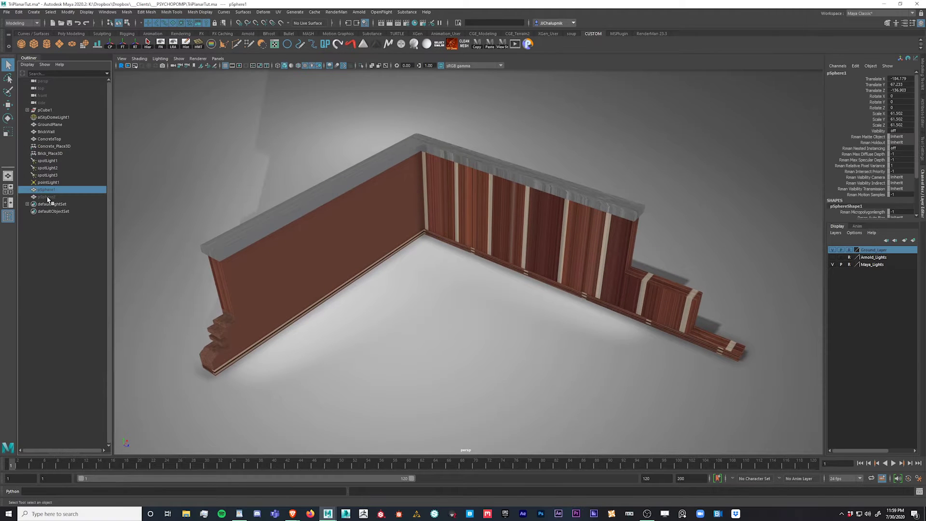
left_click(48, 196, "shift")
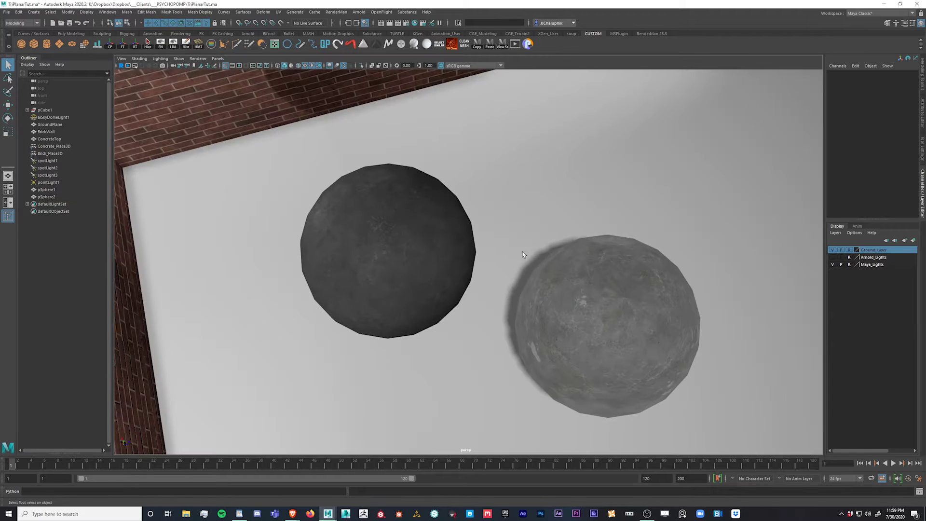
left_click_drag(522, 251, 515, 259, "alt")
right_click_drag(514, 258, 581, 280, "alt")
middle_click_drag(581, 281, 566, 266, "alt")
left_click_drag(566, 267, 564, 307, "alt")
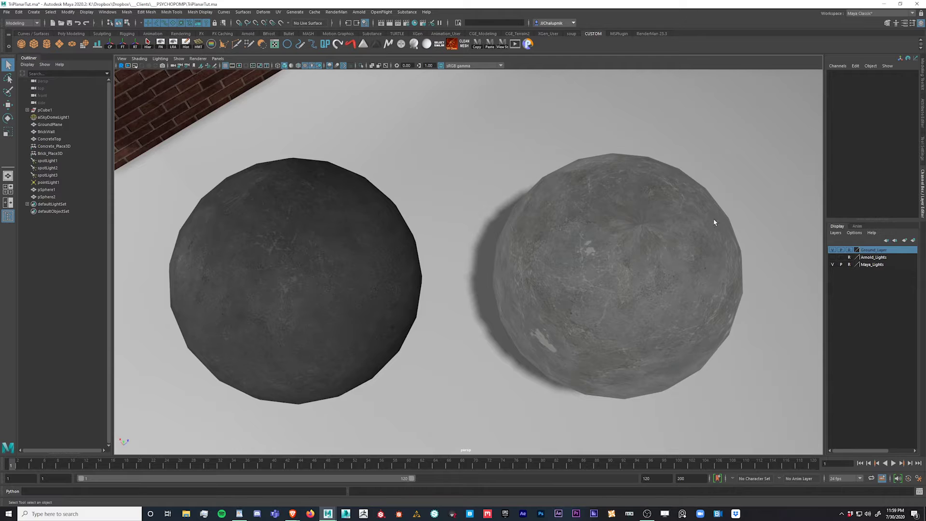
Step: Examine the wireframes of both spheres and the texture at the pole of the lighter pSphere2
left_click(339, 258)
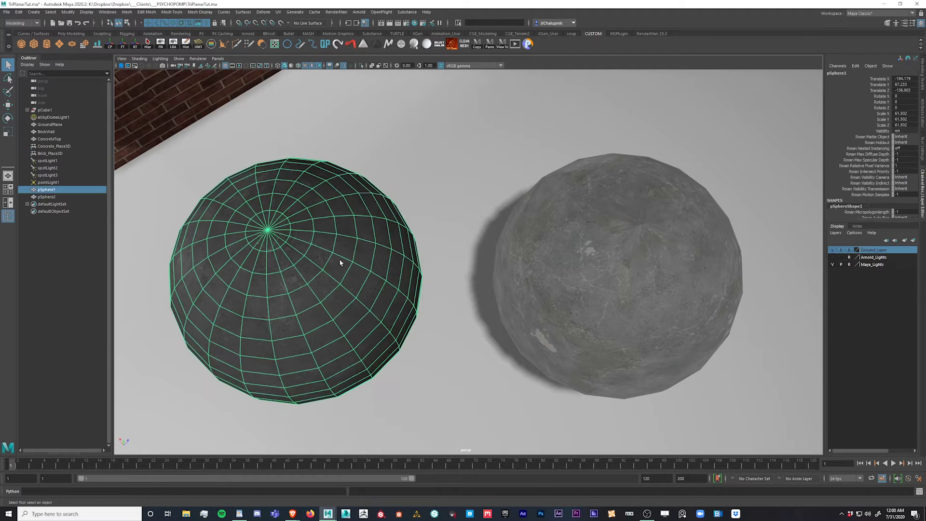
left_click(464, 326)
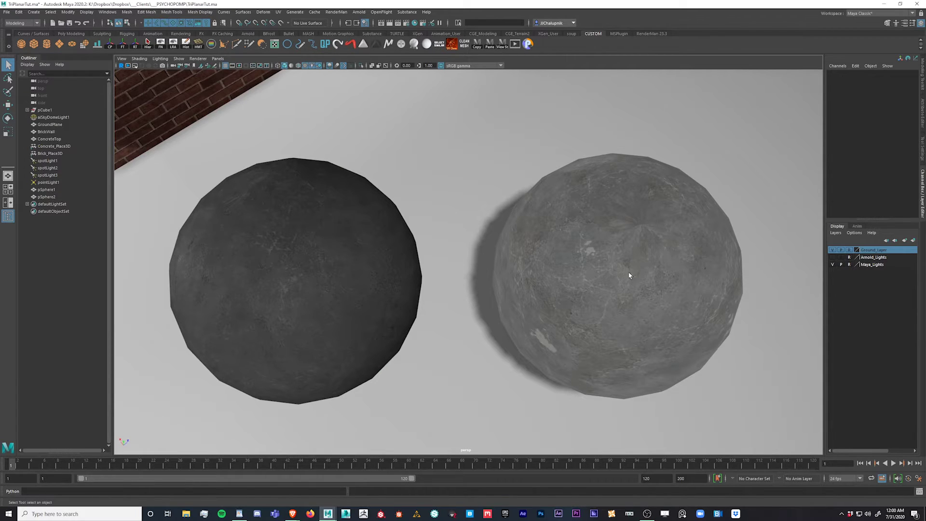
left_click_drag(634, 271, 641, 271, "alt")
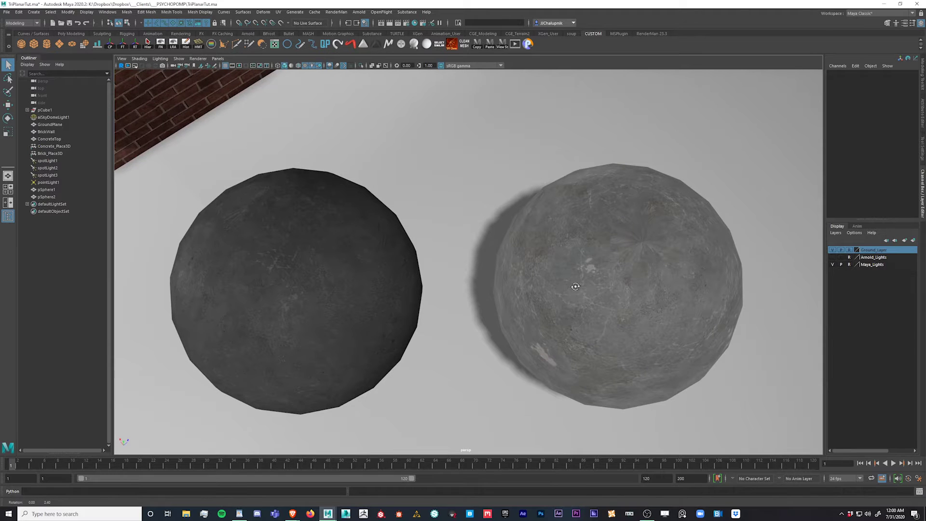
left_click(621, 265)
middle_click_drag(641, 270, 542, 270, "alt")
right_click_drag(542, 271, 753, 271, "alt")
left_click_drag(753, 271, 554, 254, "alt")
left_click(261, 44)
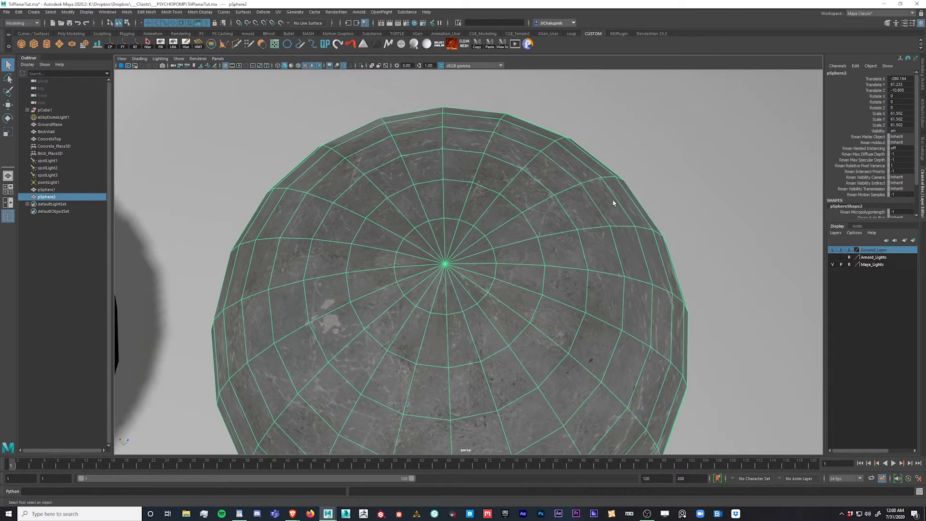
left_click(663, 170)
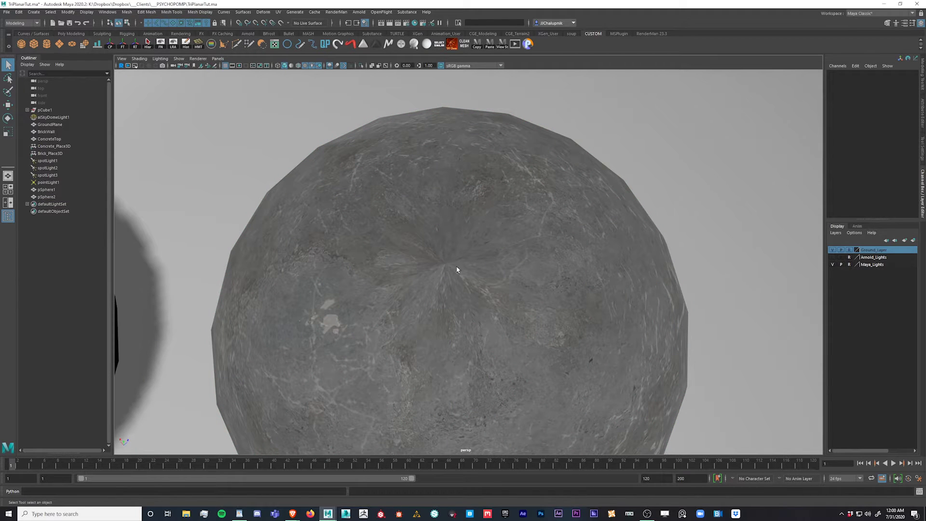
Step: Examine the concrete texture around the pole and sides of the dark pSphere1
left_click_drag(396, 254, 623, 336, "alt")
right_click_drag(623, 337, 458, 236, "alt")
left_click_drag(458, 237, 419, 259, "alt")
left_click(419, 255)
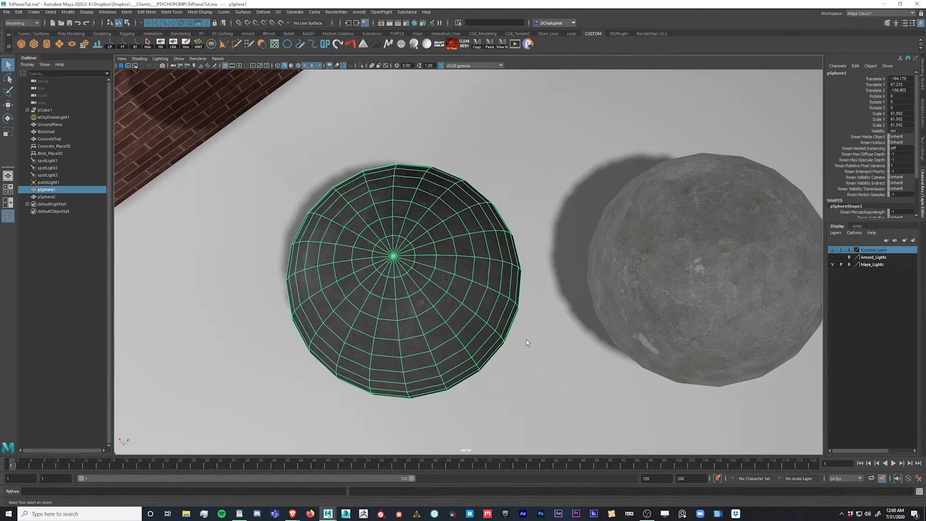
left_click(559, 343)
left_click_drag(585, 341, 403, 292, "alt")
right_click_drag(403, 291, 459, 300, "alt")
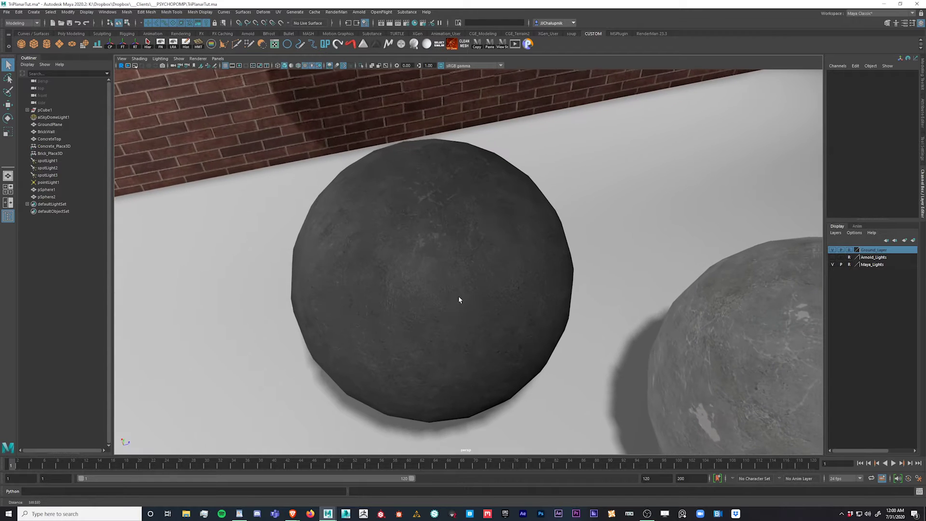
left_click_drag(459, 300, 440, 285, "alt")
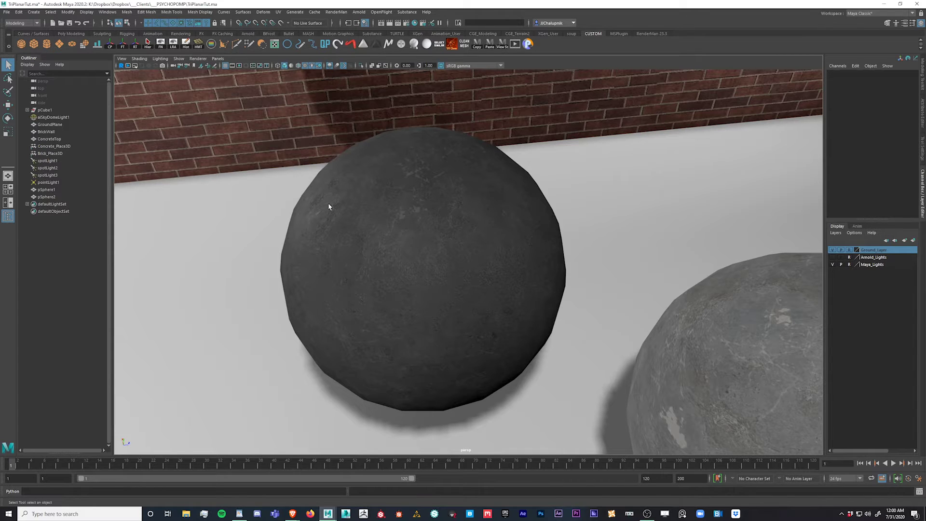
Step: Hide both spheres in the scene
left_click_drag(401, 240, 508, 292, "alt")
right_click_drag(508, 291, 428, 263, "alt")
mouse_move(428, 263)
left_mouse_down("alt")
mouse_move(450, 254)
mouse_move(413, 253)
left_mouse_up("alt")
middle_click_drag(414, 252, 359, 261, "alt")
left_click_drag(446, 263, 409, 280, "alt")
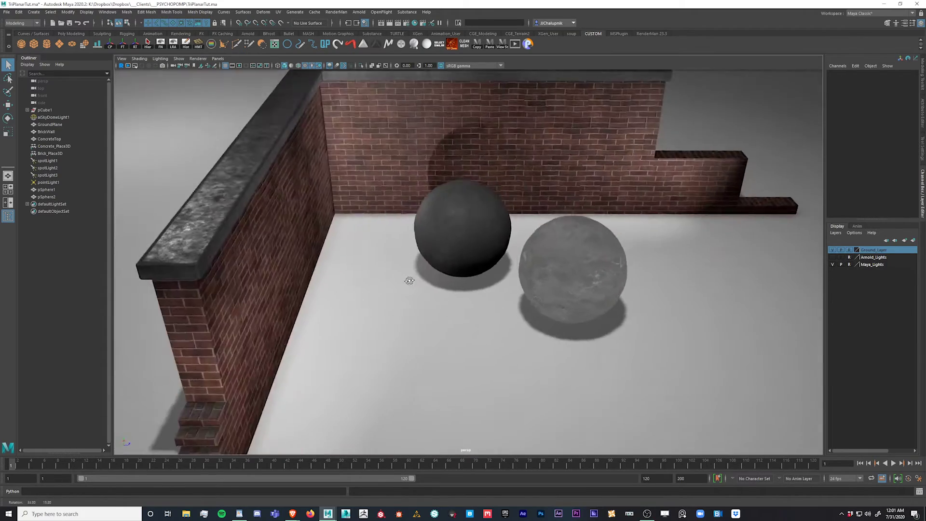
left_click(497, 228)
left_click(498, 282, "shift")
key("ctrl+h")
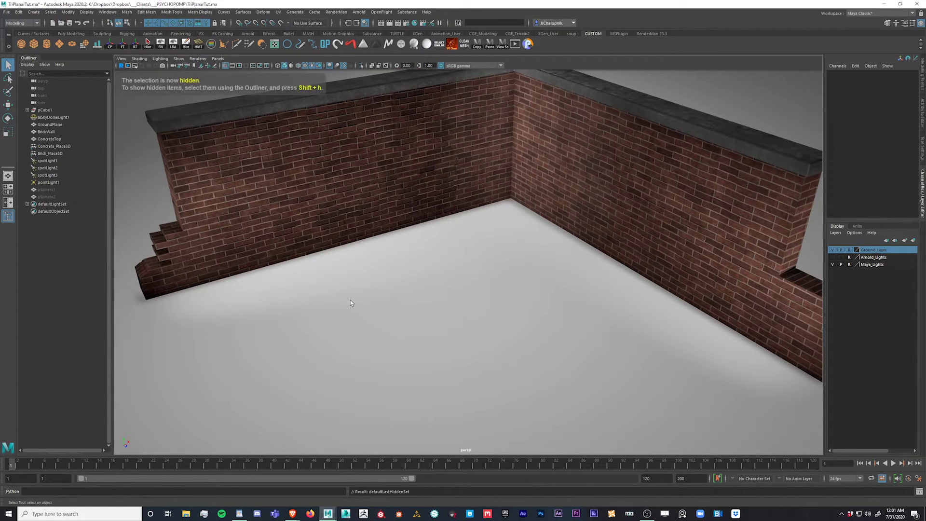
Step: Select the brick wall and examine the brick texture around its broken end and upper corner
left_click(196, 215)
middle_click_drag(195, 215, 443, 277, "alt")
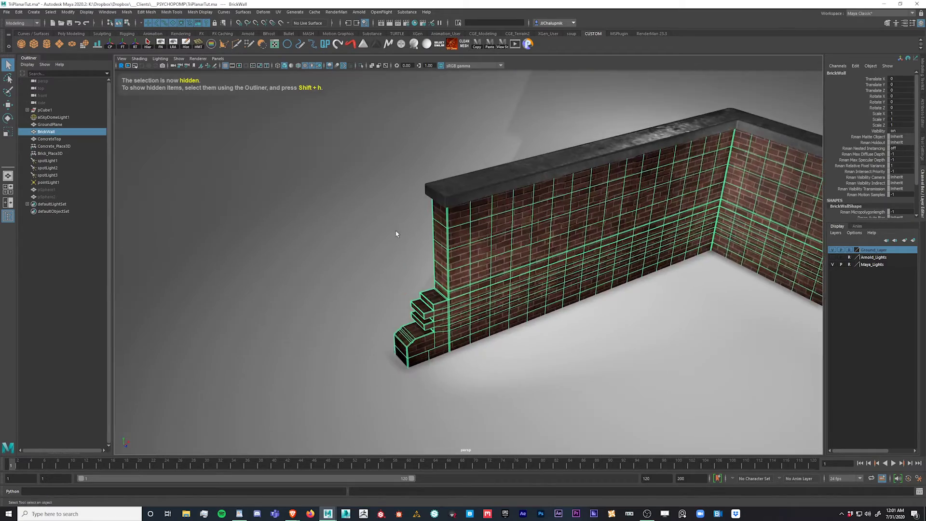
right_click_drag(444, 277, 653, 267, "alt")
left_click_drag(653, 267, 427, 256, "alt")
right_click_drag(427, 256, 602, 264, "alt")
left_click_drag(602, 263, 470, 258, "alt")
right_click_drag(496, 269, 430, 248, "alt")
mouse_move(430, 248)
left_mouse_down("alt")
mouse_move(424, 240)
mouse_move(442, 240)
left_mouse_up("alt")
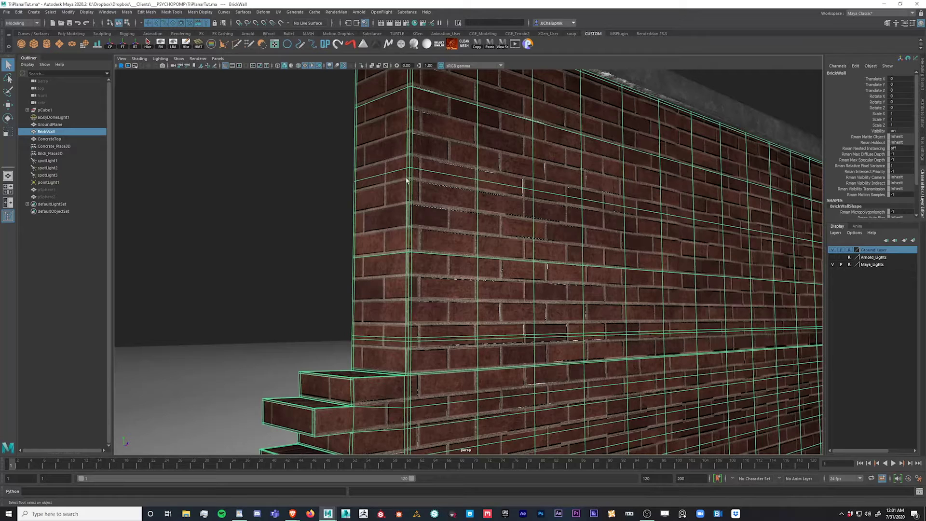
middle_click_drag(361, 189, 358, 261, "alt")
mouse_move(358, 262)
left_mouse_down("alt")
mouse_move(349, 258)
mouse_move(372, 254)
left_mouse_up("alt")
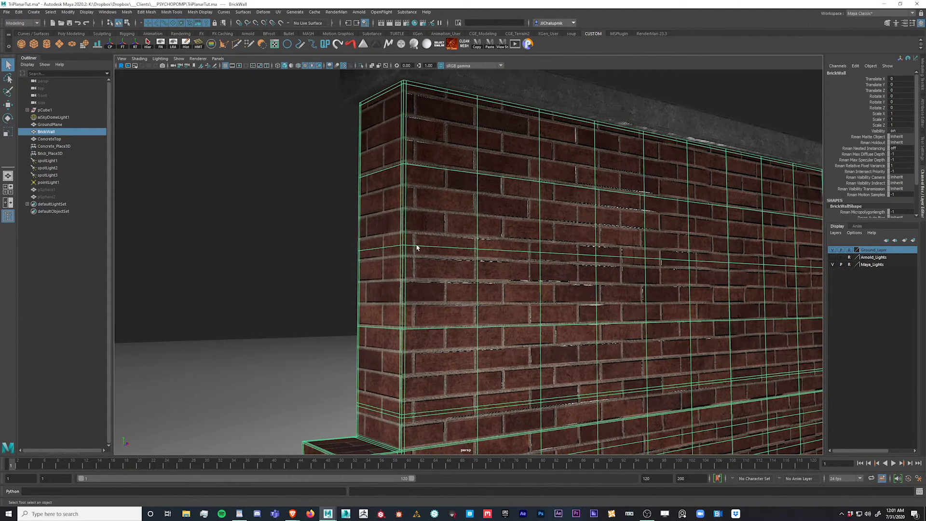
Step: Pull two rows of vertices on the upper end of the brick wall outward
right_click_drag(419, 246, 378, 241)
left_click_drag(309, 227, 360, 252)
key("w")
left_click_drag(421, 250, 446, 330)
left_click_drag(385, 255, 266, 256)
left_click_drag(442, 353, 388, 278, "alt")
left_click_drag(335, 152, 295, 184)
mouse_move(439, 253)
left_mouse_down("alt")
mouse_move(497, 232)
mouse_move(438, 246)
left_mouse_up("alt")
Step: Undo the vertex moves on the end of the brick wall
key("ctrl+z")
key("ctrl+z")
key("ctrl+z")
key("ctrl+z")
key("ctrl+z")
key("ctrl+z")
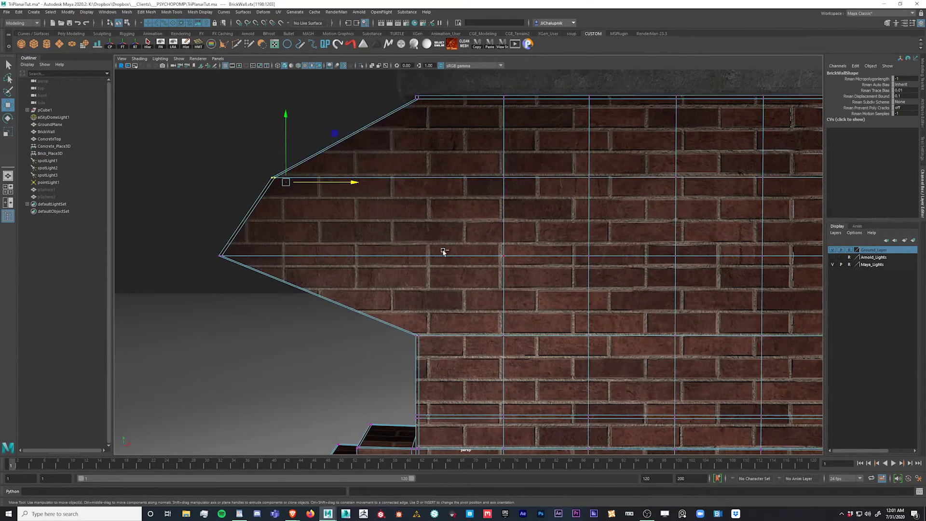
key("ctrl+z")
Step: Insert two horizontal edge loops with Multi-Cut along the mortar lines of one brick course on the wall's upper end
left_click_drag(437, 293, 459, 291, "alt")
right_click_drag(459, 291, 406, 282)
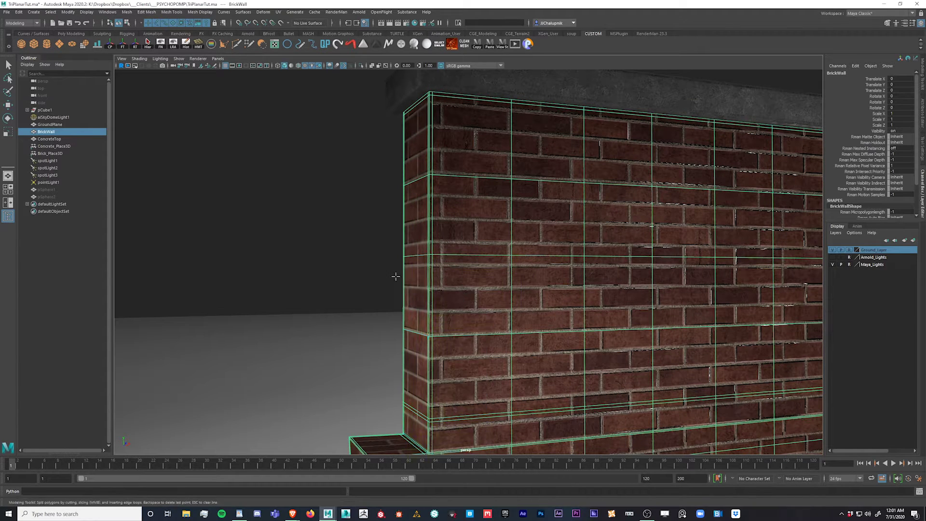
left_click(436, 287, "ctrl")
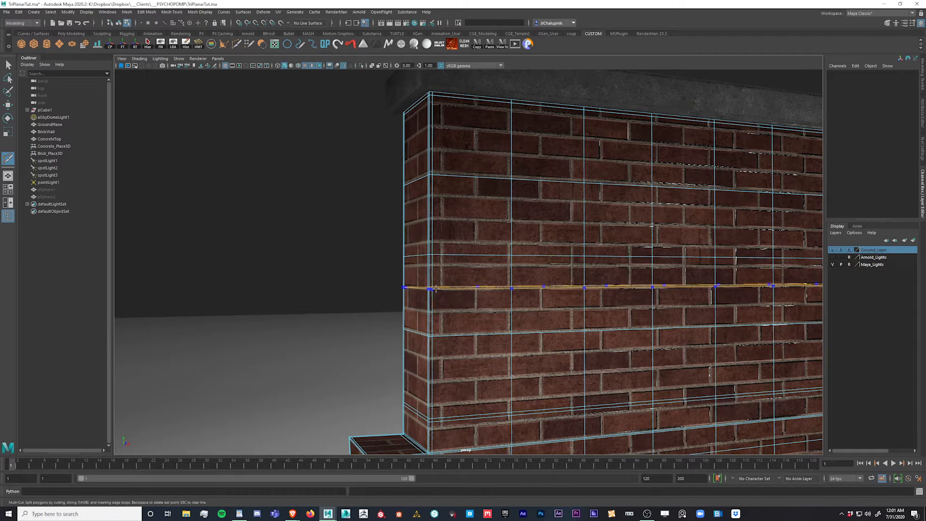
left_click(440, 264, "ctrl")
Step: Extrude the wall's end face between the two new edge loops outward into a protruding brick ledge
right_click(412, 274)
left_click(411, 277)
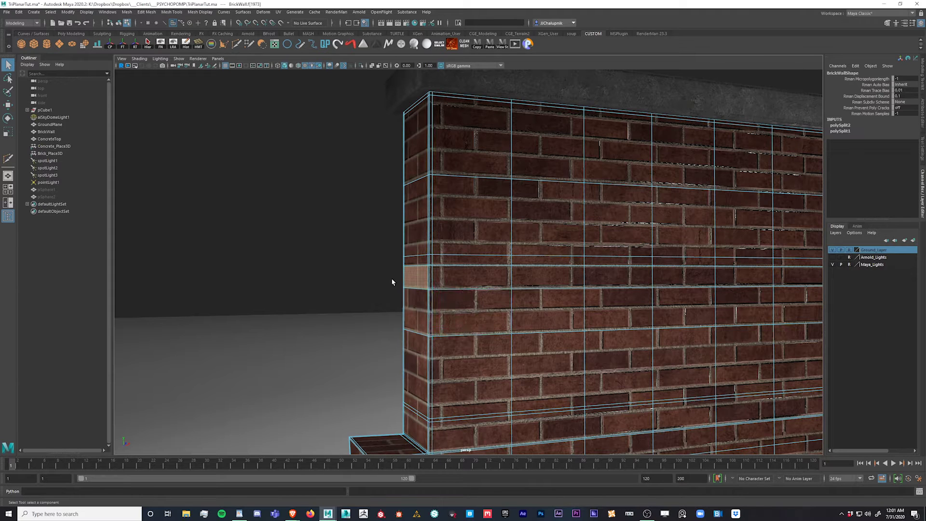
key("w")
left_click_drag(465, 278, 412, 289, "shift")
right_click_drag(423, 276, 456, 262)
left_click(338, 316)
left_click_drag(507, 366, 479, 337, "alt")
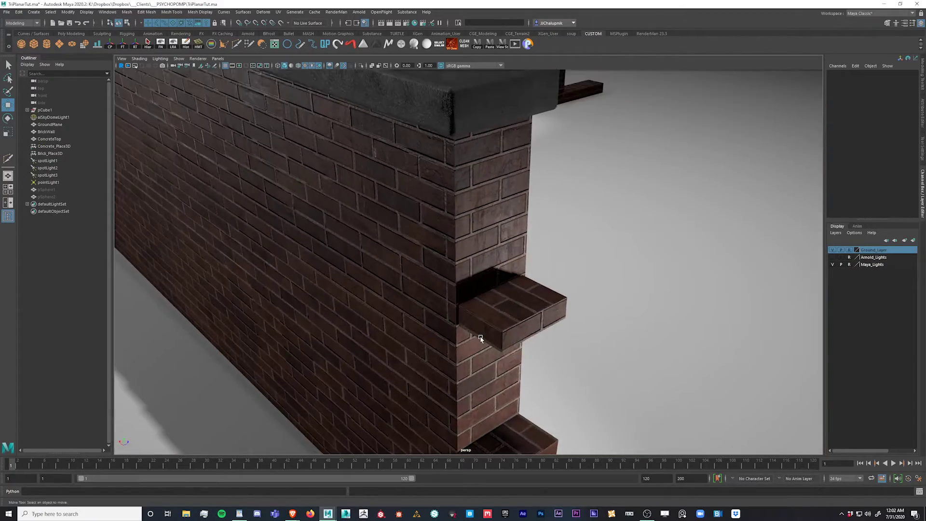
scroll(487, 349, "up", 5)
left_click_drag(540, 332, 401, 331, "alt")
right_click_drag(418, 314, 471, 305)
key("ctrl+z")
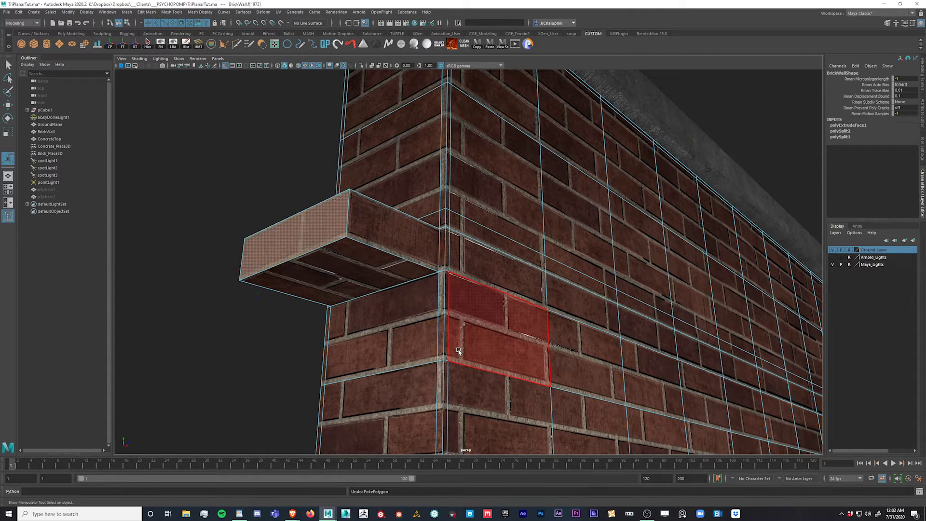
key("ctrl+z")
Step: Insert a horizontal edge loop along the mortar line beneath the third brick course below the extruded ledge
key("q")
right_click_drag(411, 314, 393, 306)
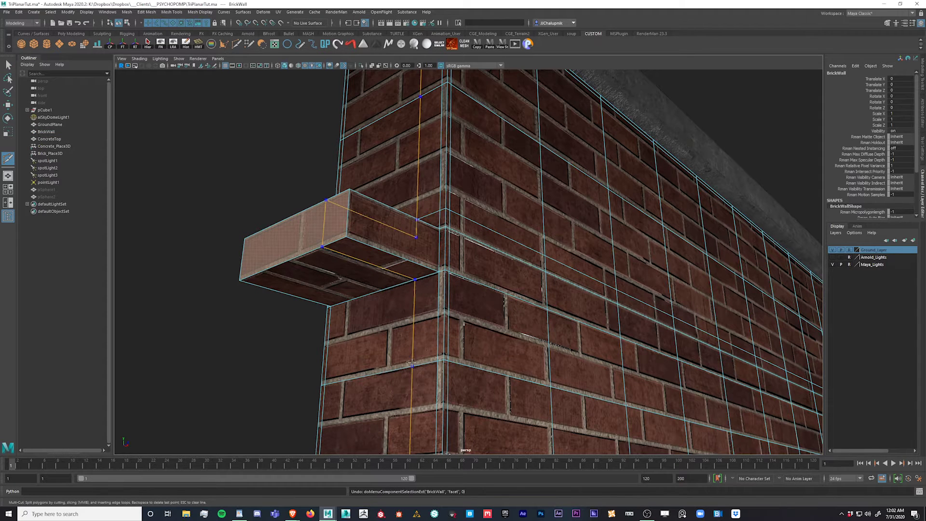
left_click(455, 407, "ctrl")
left_click(540, 393)
Step: Extrude the wall-end faces of the brick course beneath the newest edge loop outward into a second protruding ledge, and return to object mode
key("q")
right_click_drag(417, 314, 416, 334)
left_click(439, 379)
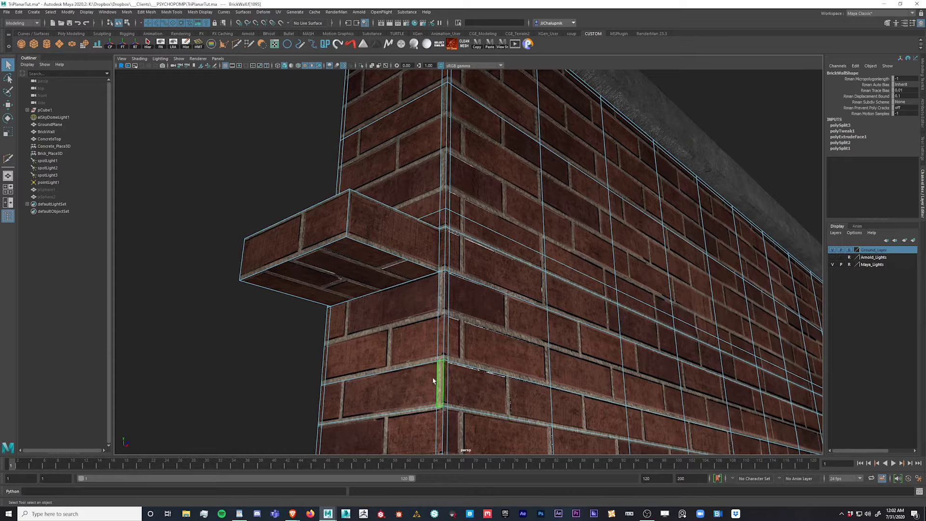
left_click(329, 400, "shift")
key("w")
left_click_drag(414, 403, 236, 381, "shift")
left_click_drag(487, 313, 395, 329, "alt")
middle_click_drag(477, 354, 474, 312, "alt")
left_click_drag(473, 312, 498, 315, "alt")
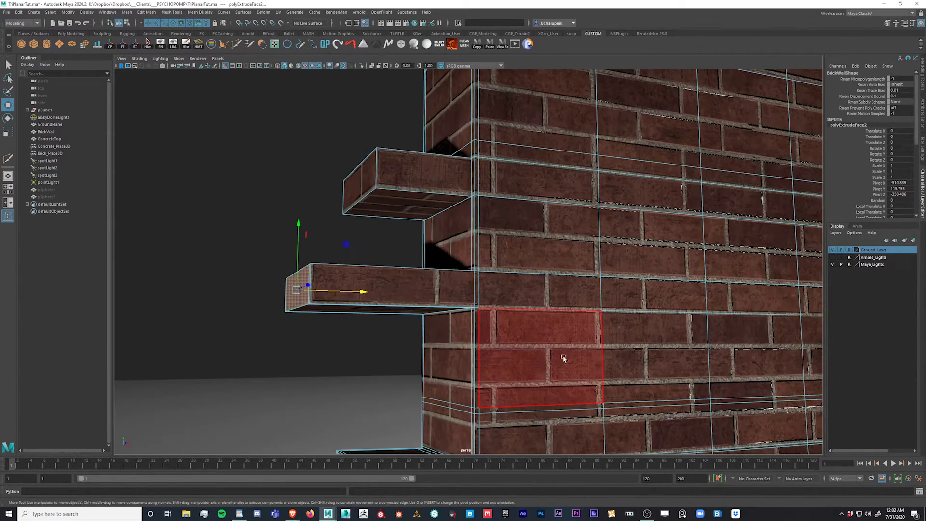
key("q")
right_click_drag(355, 285, 403, 270)
Step: Examine how the brick and concrete textures sit on the new ledges and along both walls, from close-up and overall angles
right_click_drag(541, 265, 314, 251, "alt")
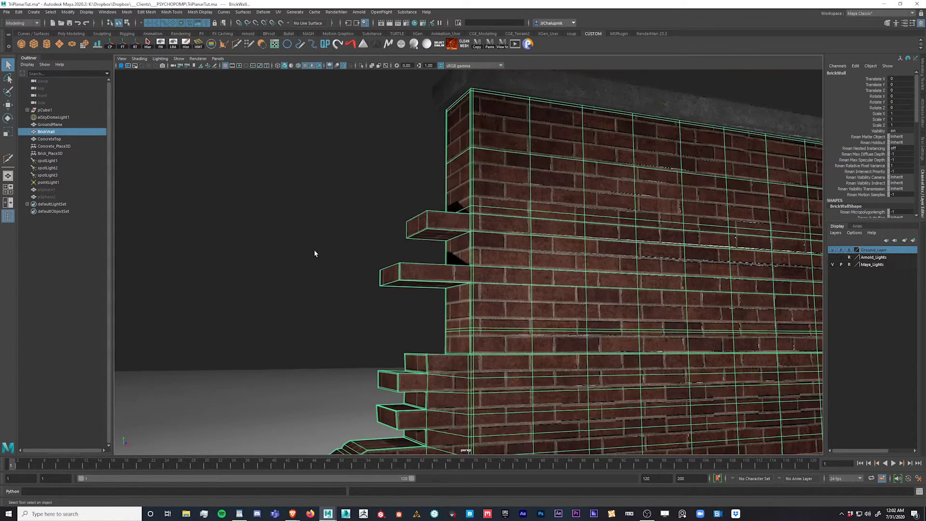
left_click(314, 251)
middle_click_drag(479, 339, 502, 270, "alt")
right_click_drag(502, 270, 356, 300, "alt")
left_click_drag(355, 300, 391, 309, "alt")
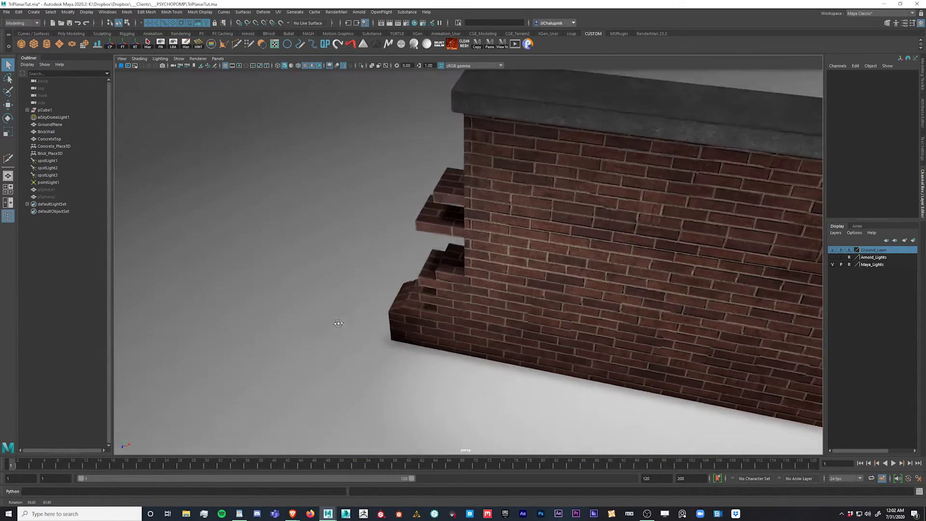
right_click_drag(391, 310, 337, 268, "alt")
left_click_drag(337, 269, 290, 277, "alt")
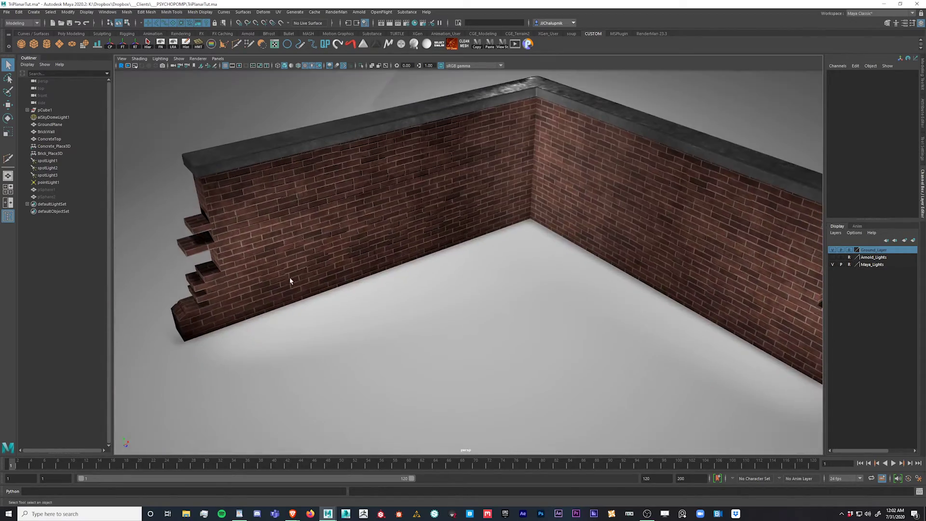
middle_click_drag(358, 222, 306, 267, "alt")
mouse_move(306, 269)
right_mouse_down("alt")
mouse_move(383, 247)
mouse_move(311, 269)
right_mouse_up("alt")
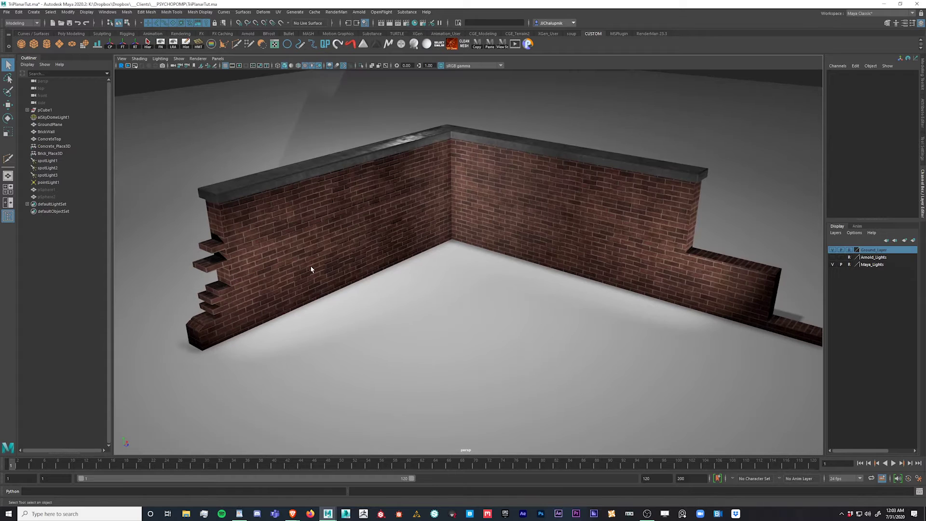
left_click_drag(321, 281, 330, 262, "alt")
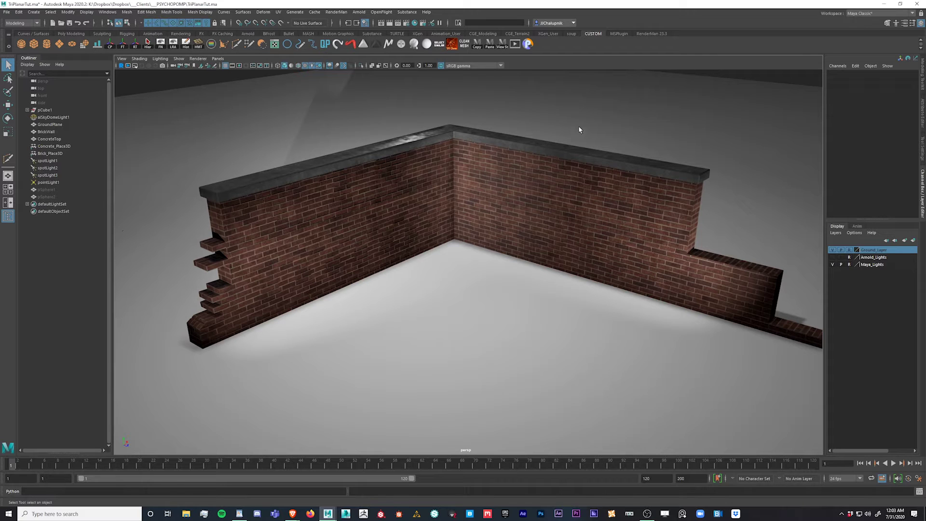
Step: Select the Concrete_Place3D and Brick_Place3D texture placement nodes in turn, ending with Brick_Place3D
left_click(49, 147)
left_click(49, 154)
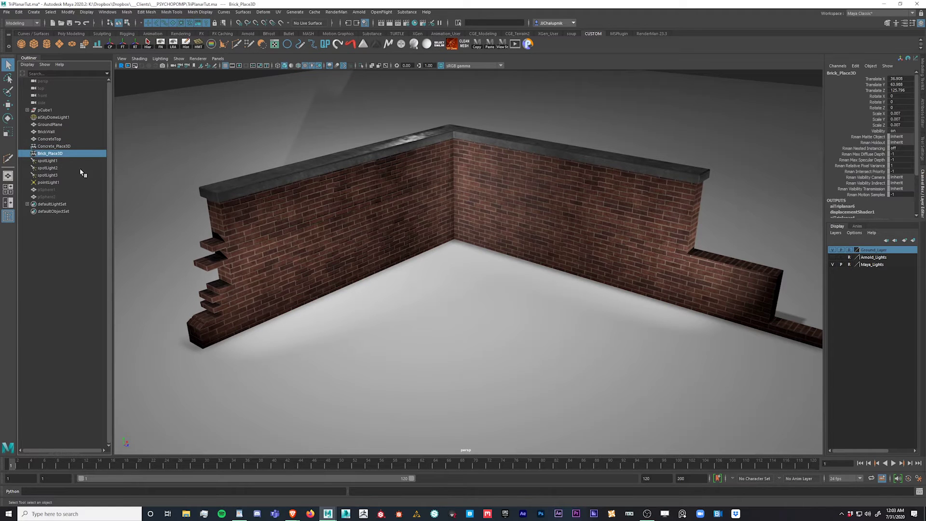
left_click(52, 147)
left_click(56, 154)
left_click(59, 148)
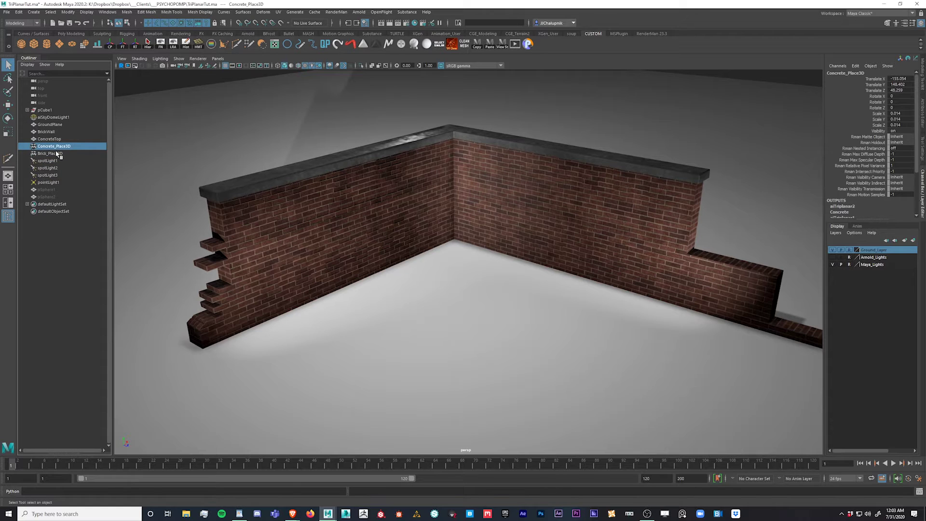
left_click(57, 153)
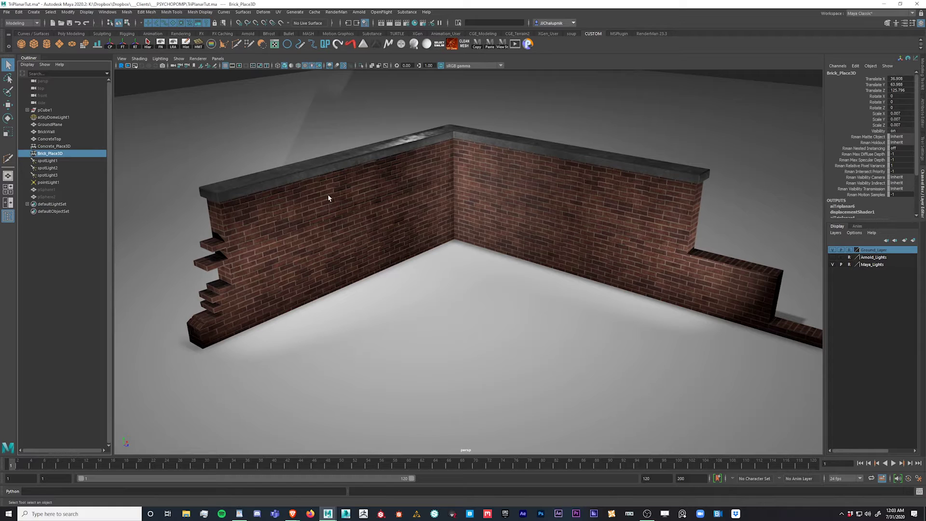
Step: Shift the brick texture across the wall by moving Brick_Place3D freely to about X -365, Y 73, Z -52
key("w")
middle_click_drag(725, 279, 648, 280, "alt")
left_click_drag(650, 245, 449, 304)
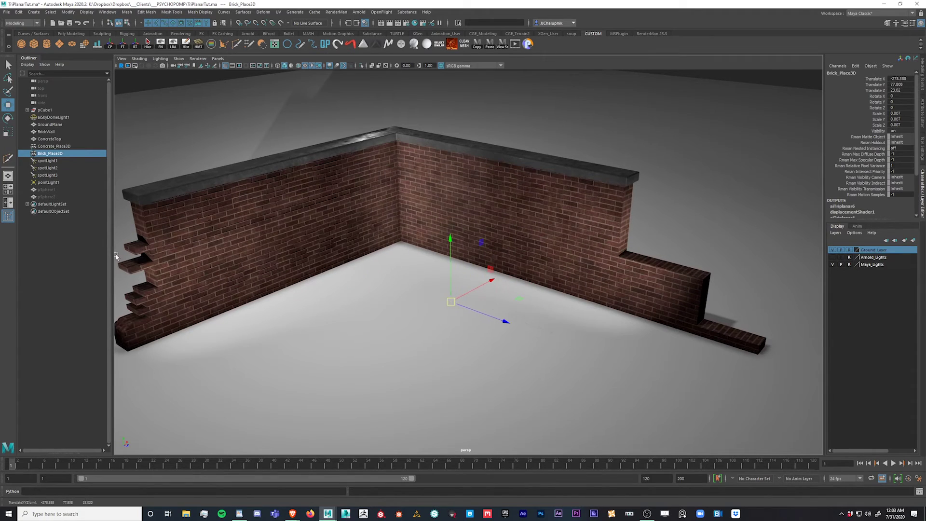
left_click_drag(451, 239, 454, 208)
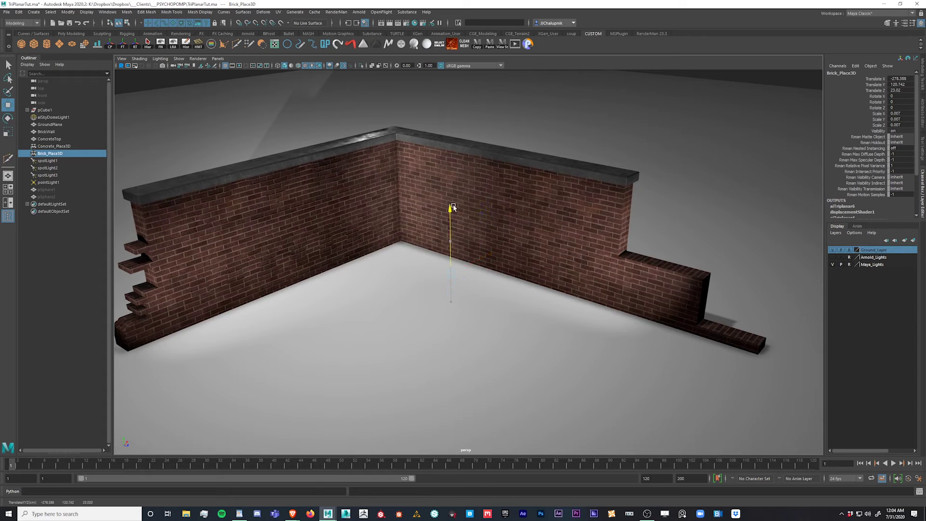
left_click_drag(455, 269, 368, 311)
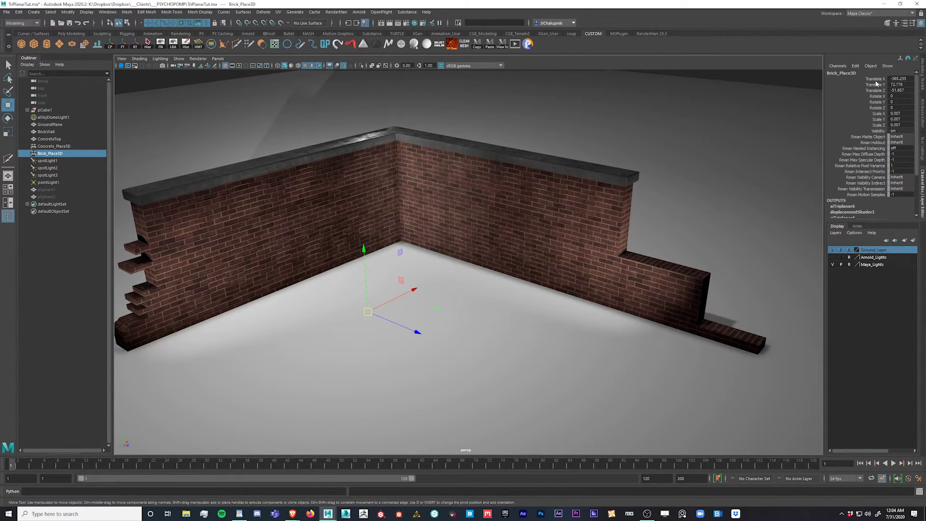
Step: Slide the translate values of Brick_Place3D to about X -577, Y 60, Z -64
middle_click_drag(761, 149, 766, 148)
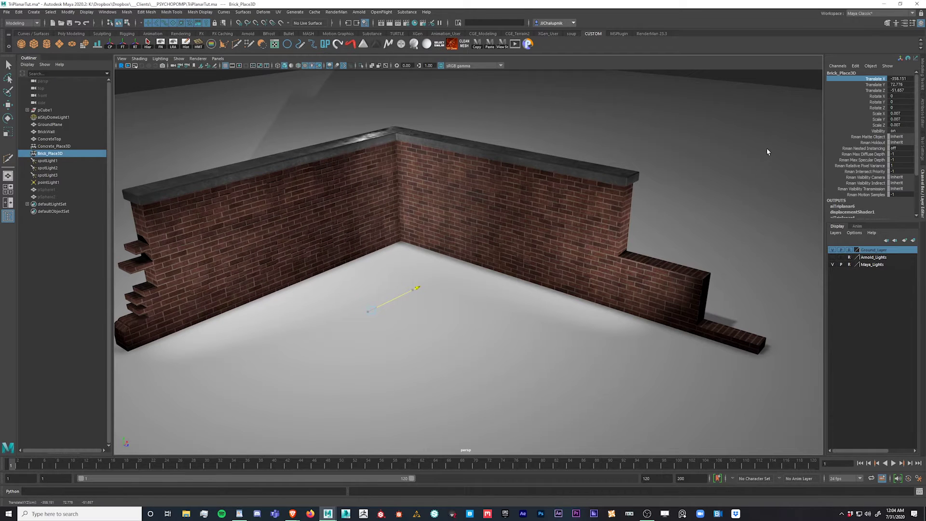
left_click(875, 87)
left_click(879, 91)
left_click(875, 79, "shift")
middle_click_drag(644, 203, 602, 218)
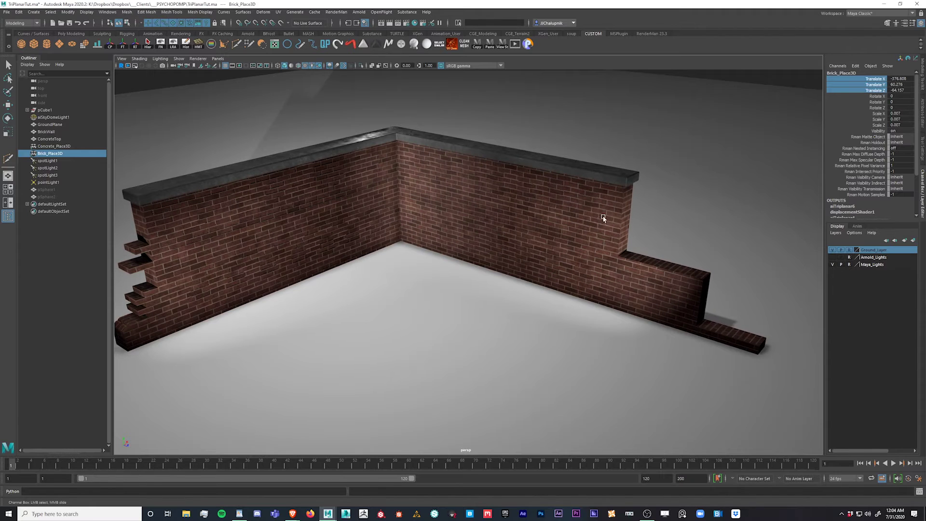
Step: Set the near clip plane of the persp camera to 0.1
right_click_drag(704, 255, 586, 253, "alt")
left_click_drag(647, 233, 506, 277, "alt")
middle_click_drag(348, 299, 416, 272, "alt")
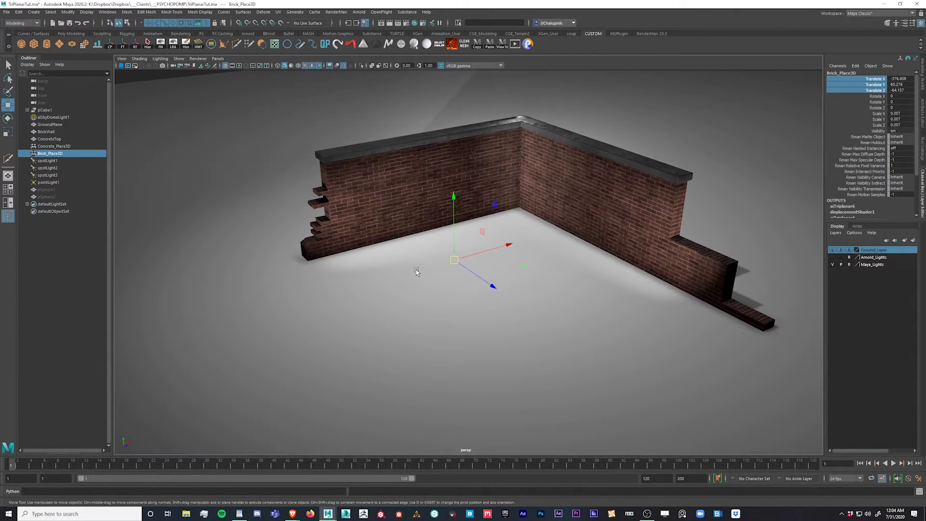
right_click_drag(414, 275, 511, 276, "alt")
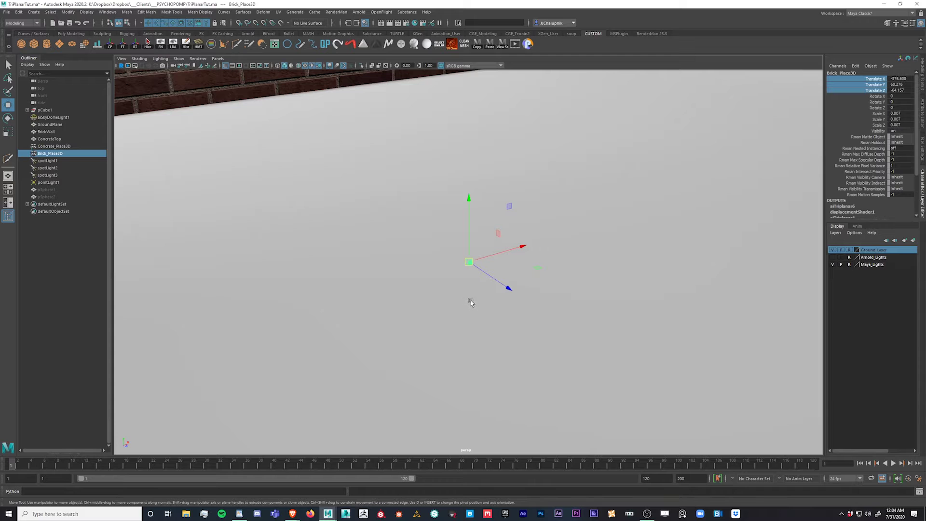
right_click_drag(567, 282, 174, 249, "alt")
left_click_drag(173, 249, 434, 284, "alt")
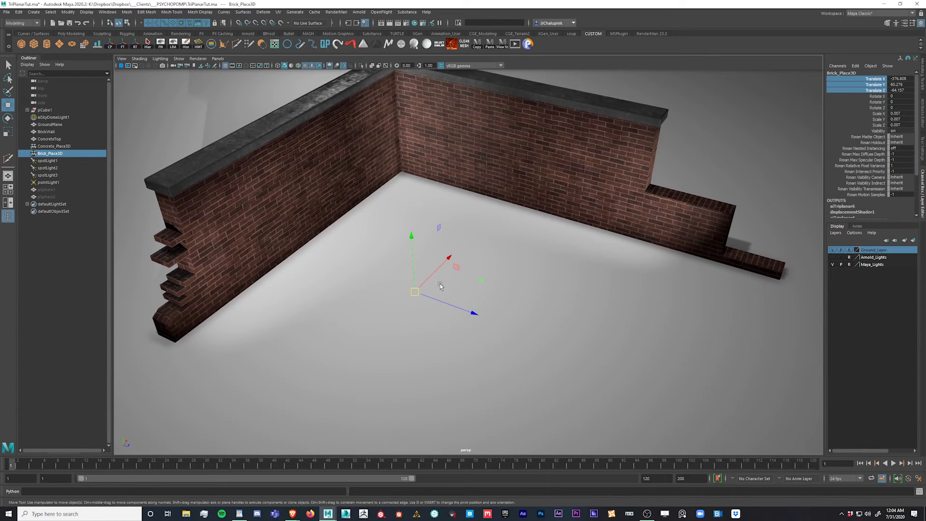
left_click(175, 66)
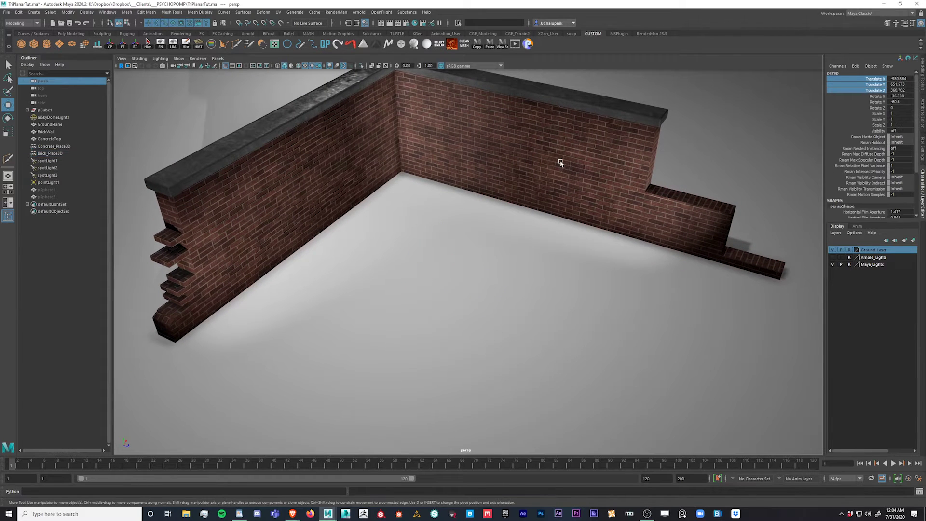
key("ctrl+a")
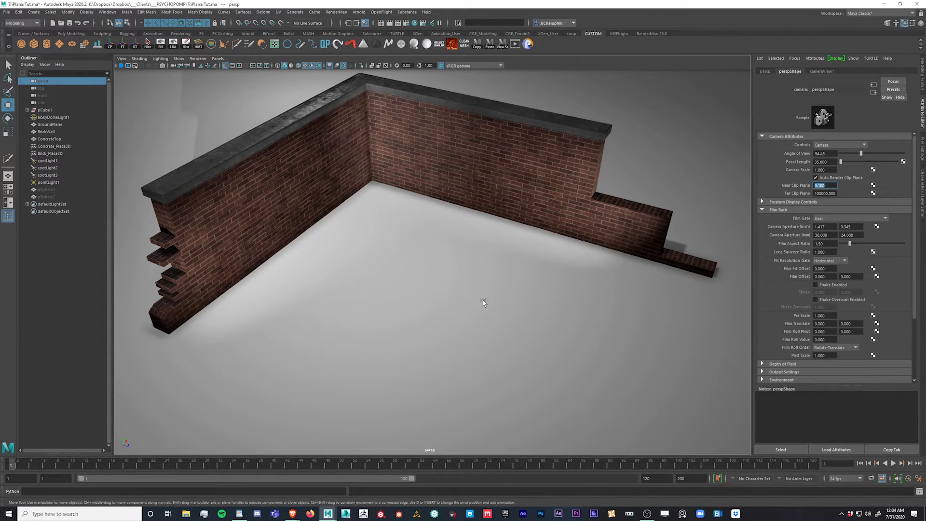
Step: Frame the Brick_Place3D placement box close up and select it
left_click(53, 154)
key("f")
left_click_drag(461, 322, 537, 290, "alt")
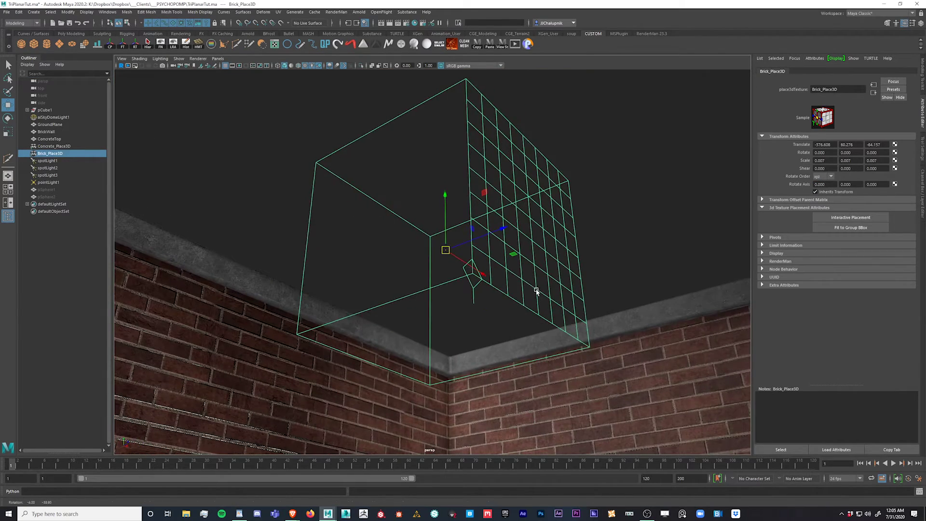
left_click(601, 186)
left_click_drag(605, 124, 527, 205)
Step: Try rotating the brick placement box about its vertical axis
key("e")
left_click_drag(440, 216, 510, 222)
key("ctrl+z")
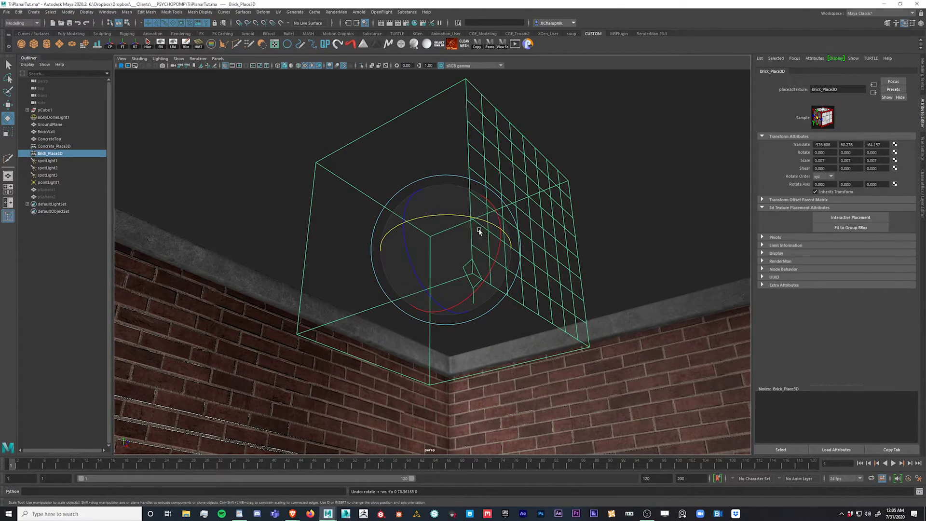
Step: Scale the brick placement box down uniformly to 0.005
key("r")
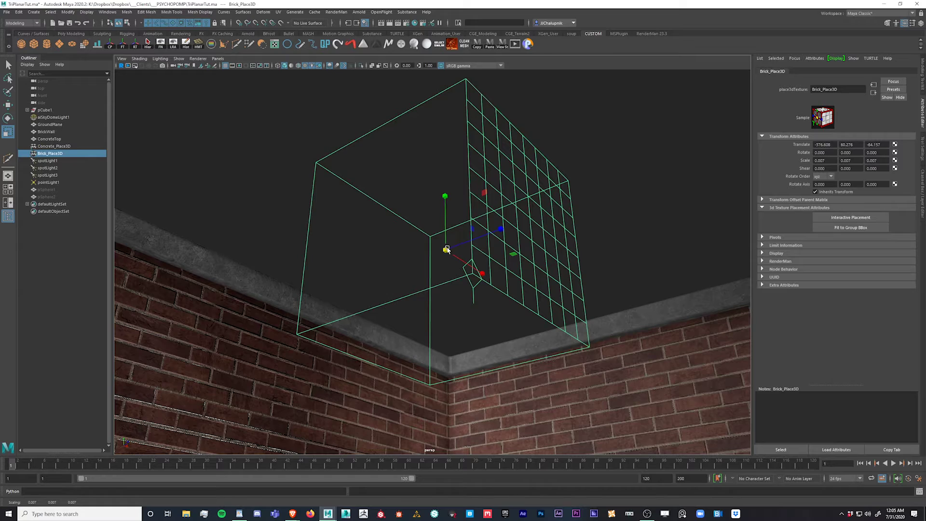
left_click_drag(375, 286, 146, 384, "alt")
right_click_drag(494, 324, 235, 310, "alt")
left_click_drag(413, 309, 431, 323, "alt")
left_click_drag(435, 265, 437, 299)
Step: Move the brick placement box to about X -409, Y 152, Z -141 to reposition the bricks on the wall
key("w")
left_click_drag(340, 252, 338, 206)
left_click_drag(409, 229, 455, 240)
left_click_drag(389, 210, 446, 234)
right_click_drag(410, 238, 532, 237, "alt")
middle_click_drag(411, 192, 475, 246, "alt")
left_click_drag(475, 246, 430, 213, "alt")
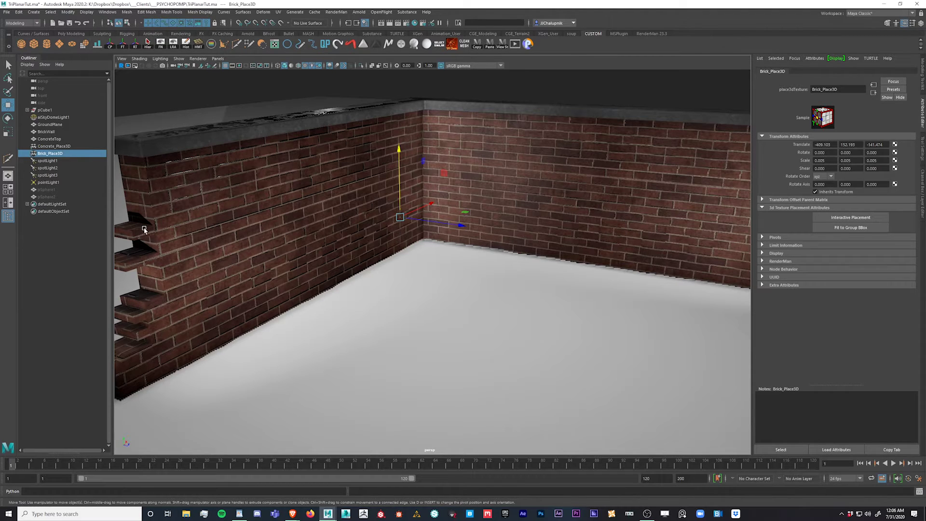
left_click_drag(541, 240, 732, 225, "alt")
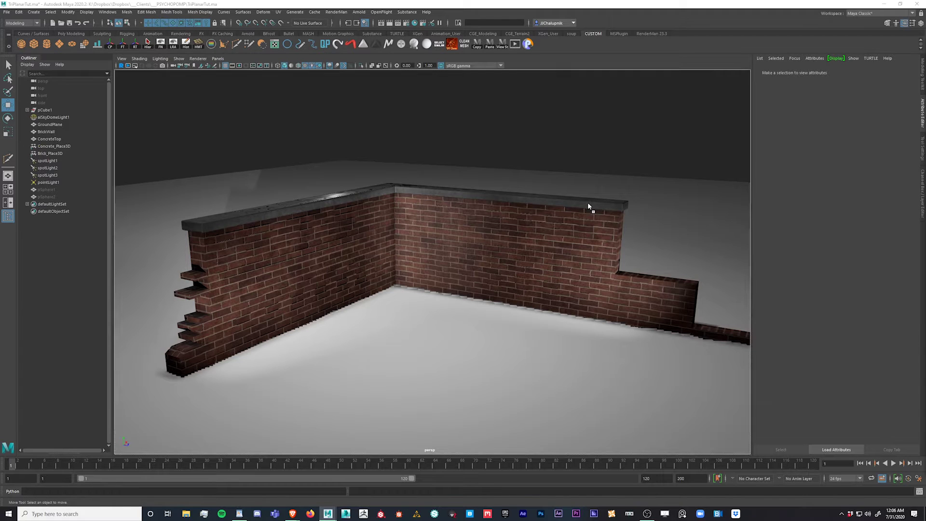
Step: Assign the Concrete material to ConcreteTop and the Brick material to BrickWall
middle_click_drag(582, 204, 581, 204)
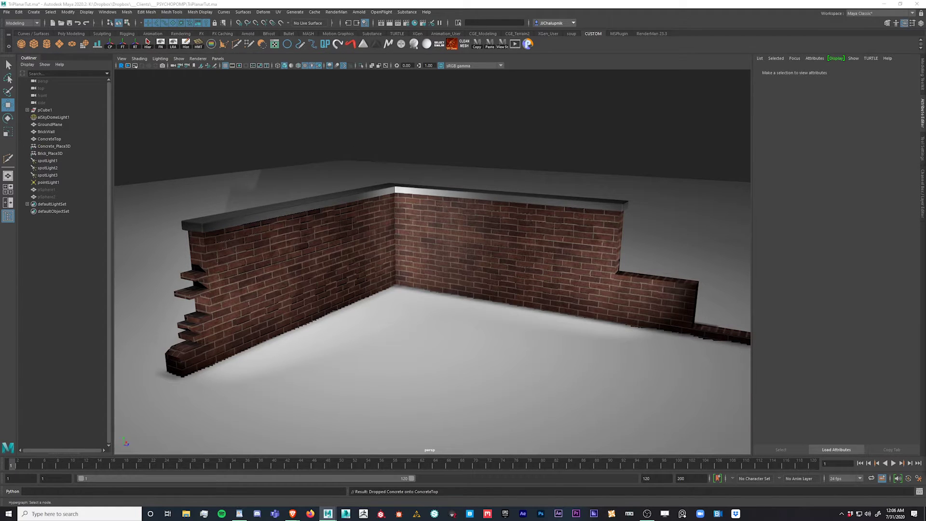
middle_click_drag(925, 213, 571, 261)
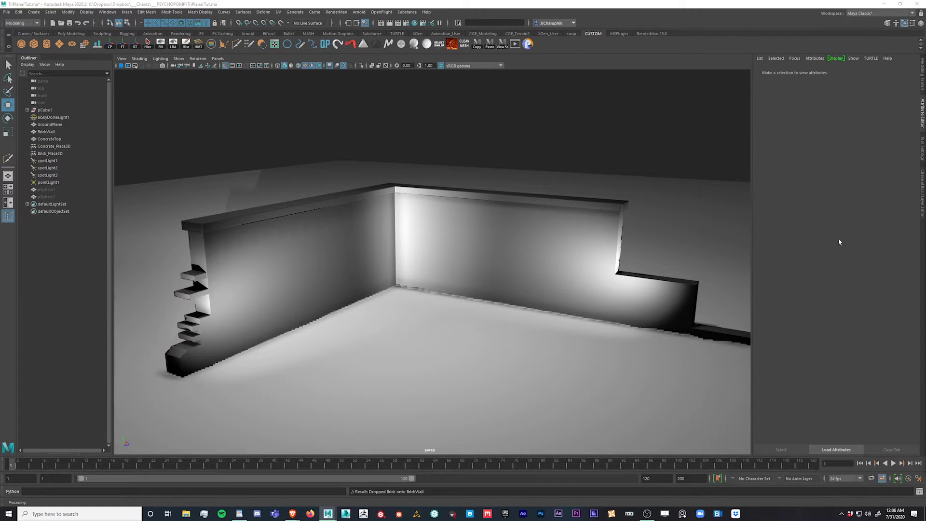
Step: Hide the Maya_Lights display layer and show the Arnold_Lights layer instead
left_click(922, 179)
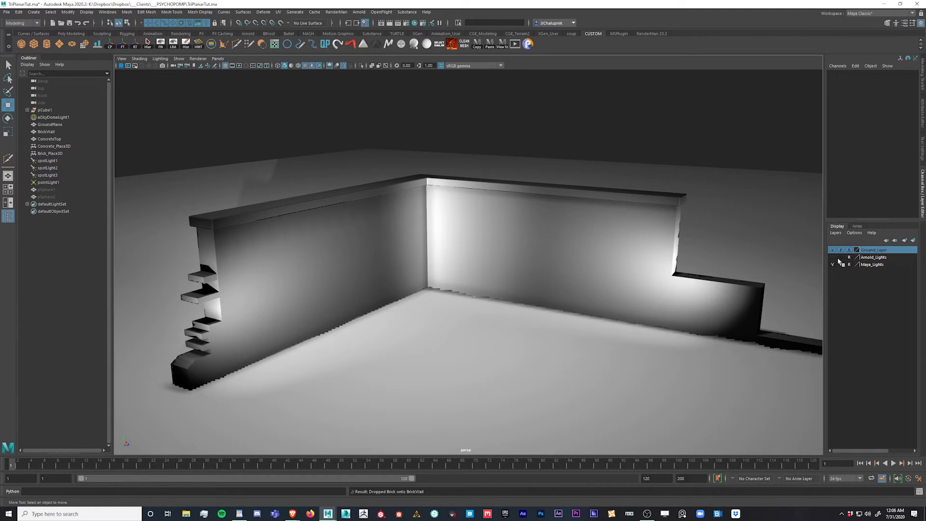
left_click(833, 264)
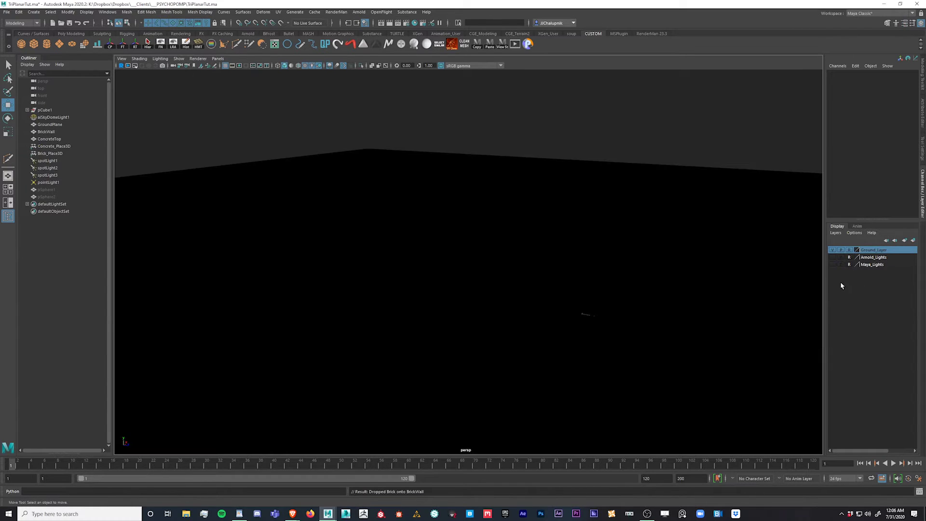
left_click(832, 257)
left_click(368, 139)
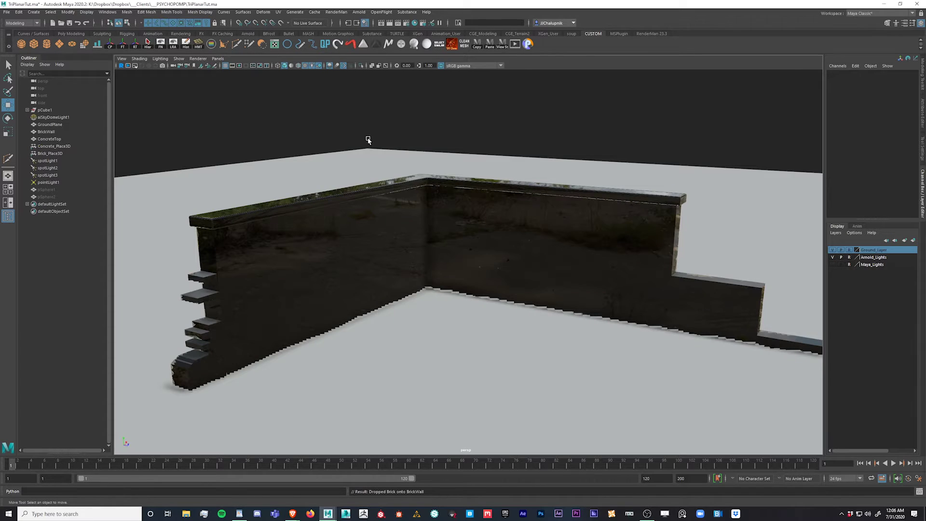
Step: Turn on the display of lights in the viewport to show the sky dome environment behind the walls
left_click(165, 59)
mouse_move(179, 59)
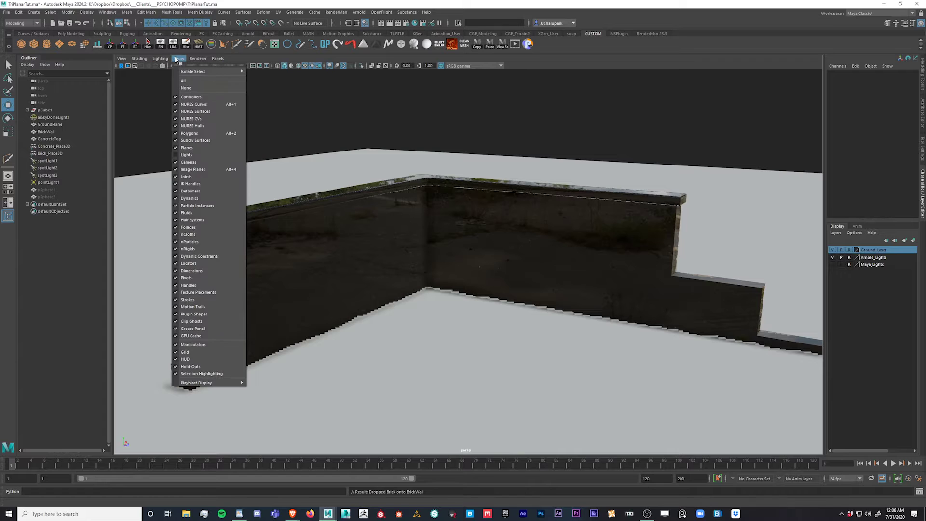
left_click(179, 168)
left_click(325, 135)
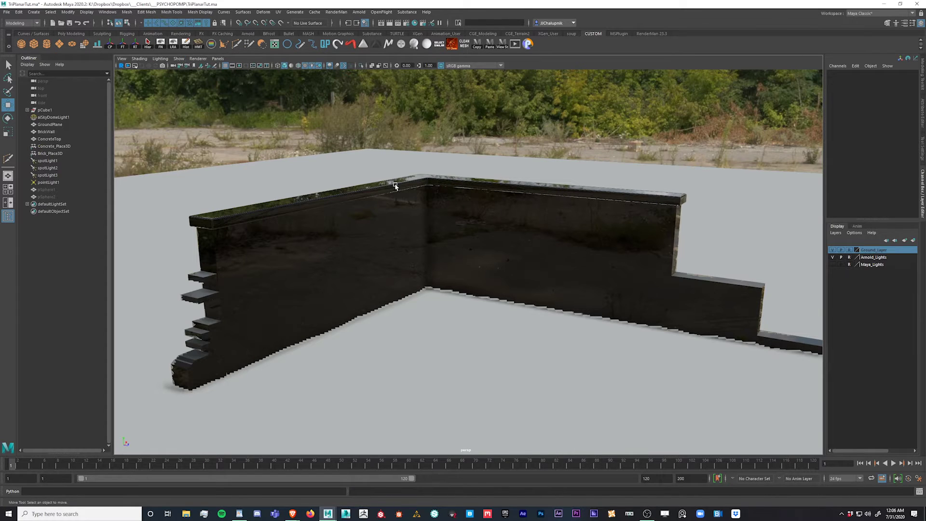
mouse_move(414, 286)
left_mouse_down("alt")
mouse_move(395, 275)
mouse_move(347, 278)
mouse_move(423, 281)
left_mouse_up("alt")
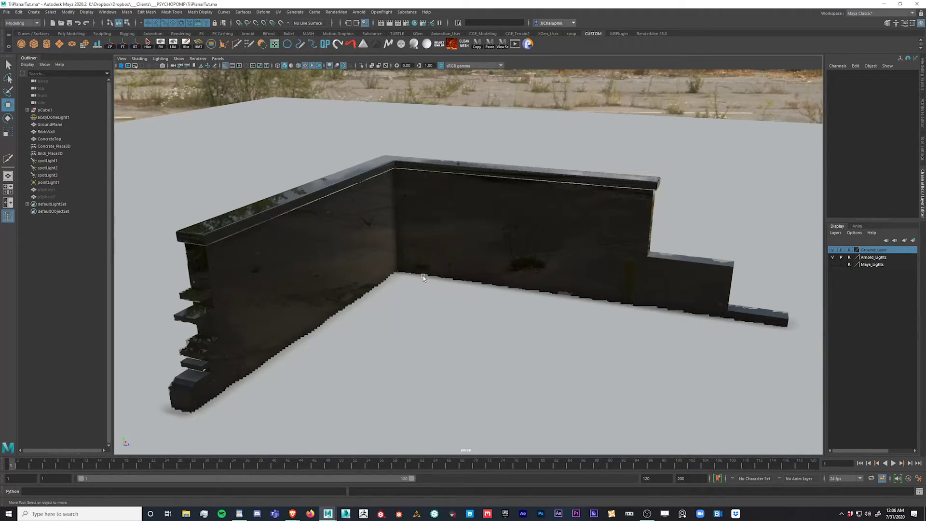
Step: Close the render settings with Arnold Renderer chosen and render the perspective view of both walls in Arnold RenderView
left_click(375, 174)
left_click(381, 170)
left_click_drag(398, 204, 488, 254, "alt")
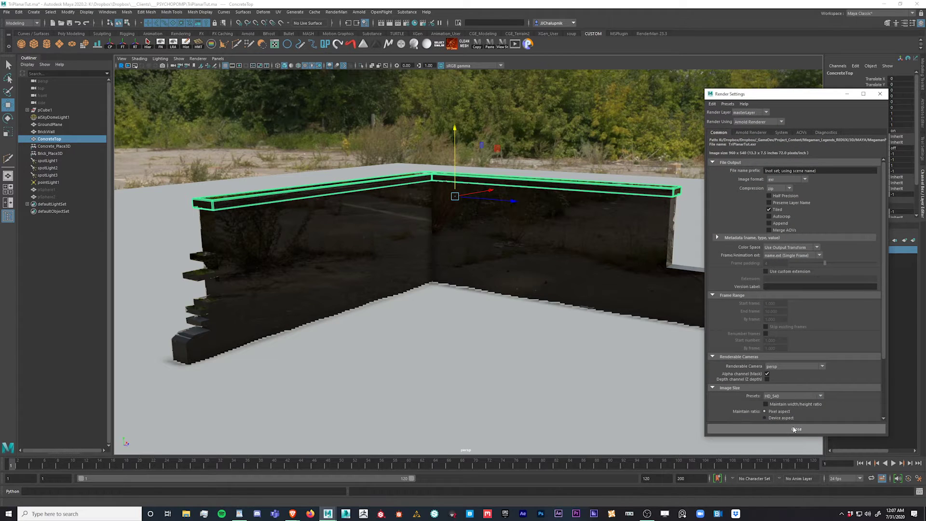
left_click(795, 429)
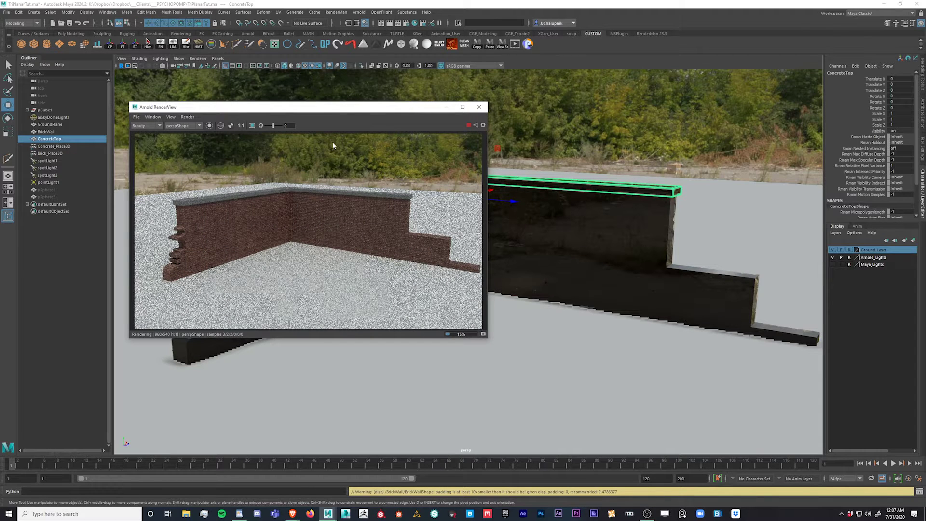
Step: Move the Arnold RenderView clear of the walls and examine the broken brick end in the live render, selecting BrickWall
left_click_drag(328, 114, 238, 87)
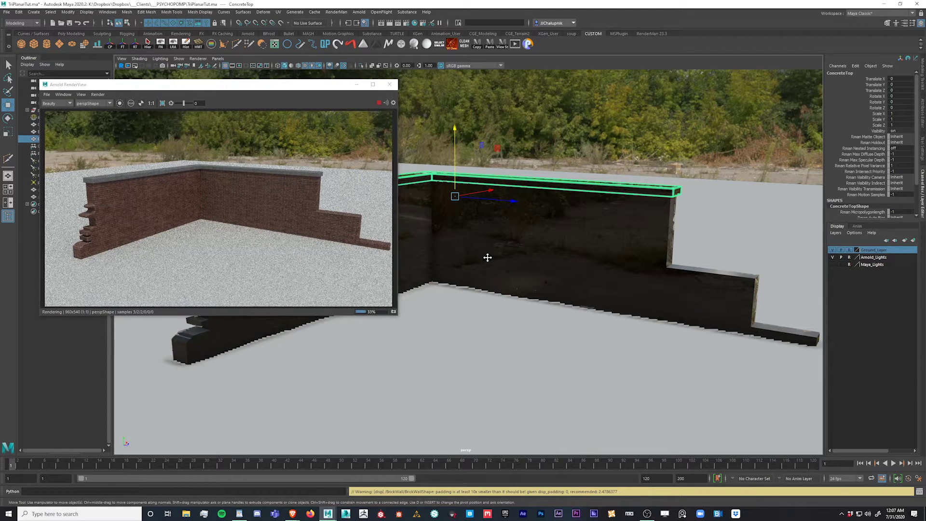
middle_click_drag(451, 234, 573, 244, "alt")
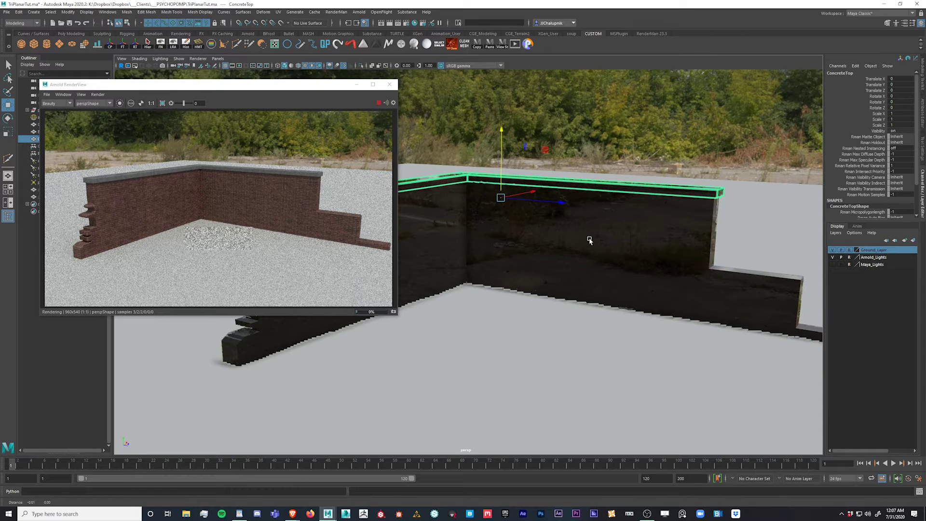
left_click_drag(589, 239, 653, 213, "alt")
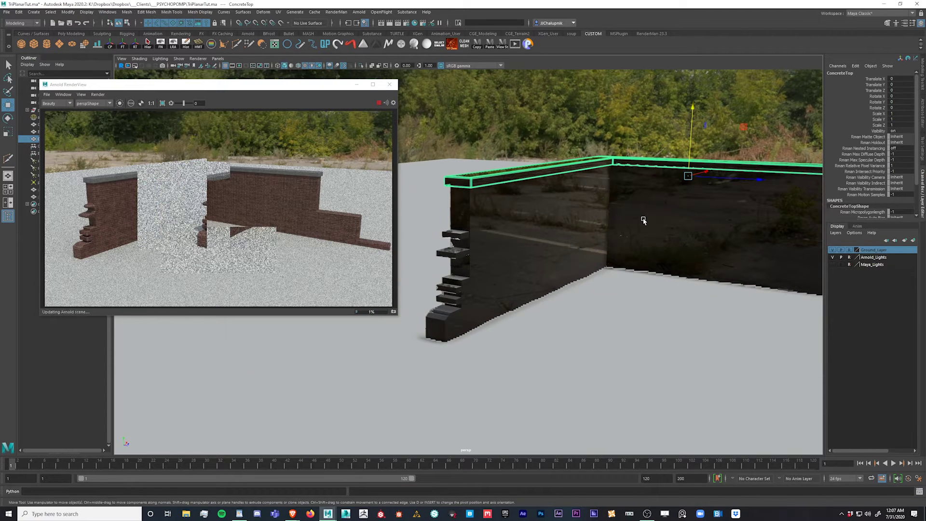
right_click_drag(535, 227, 568, 231, "alt")
right_click_drag(637, 234, 711, 251, "alt")
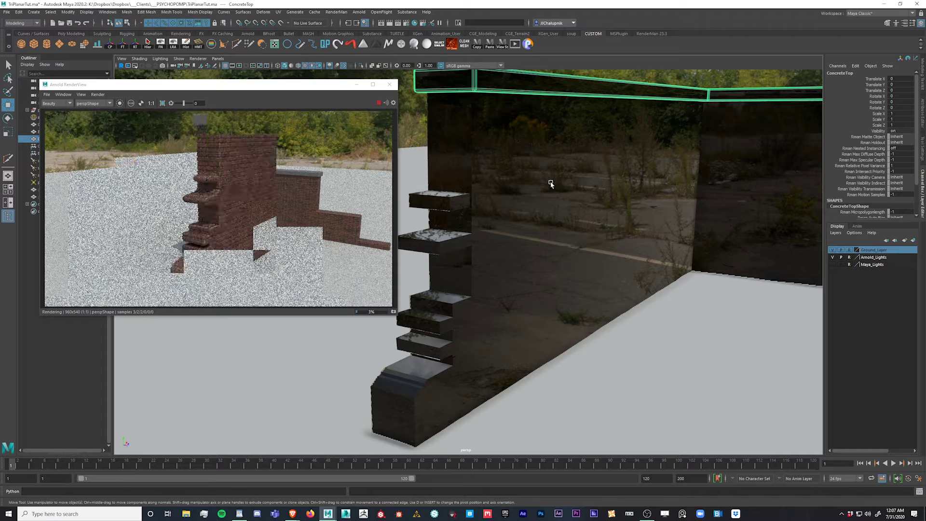
left_click(513, 181)
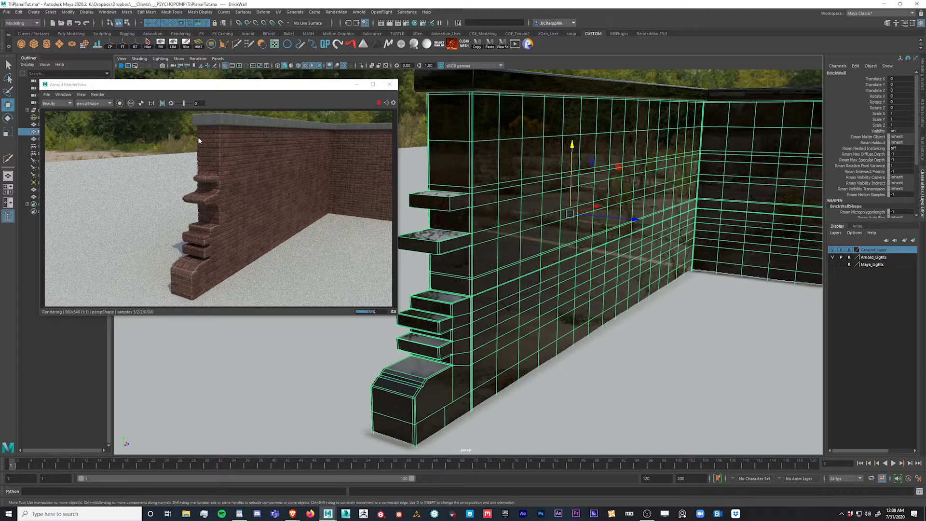
Step: Examine the brick texture up close in the live render, on the protruding bricks, the corner and the wall's adjoining faces
middle_click_drag(533, 226, 561, 235, "alt")
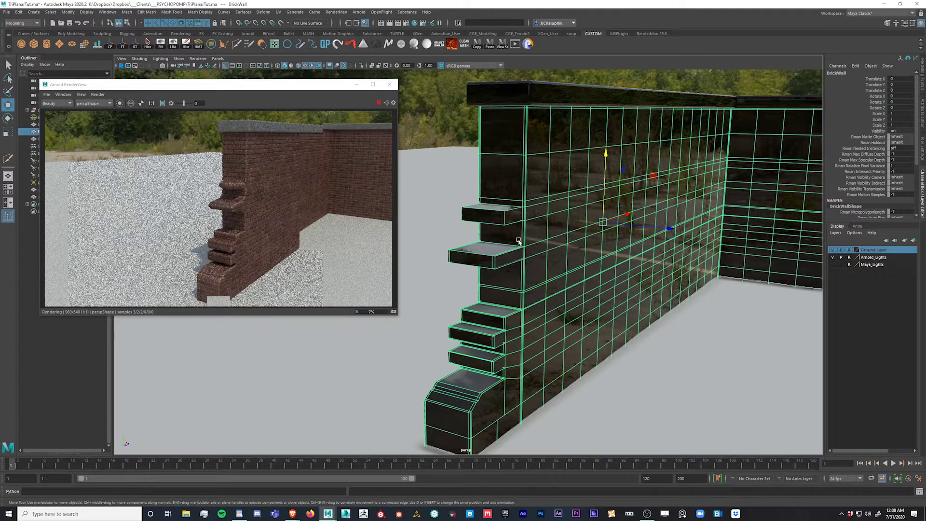
right_click_drag(555, 193, 636, 191, "alt")
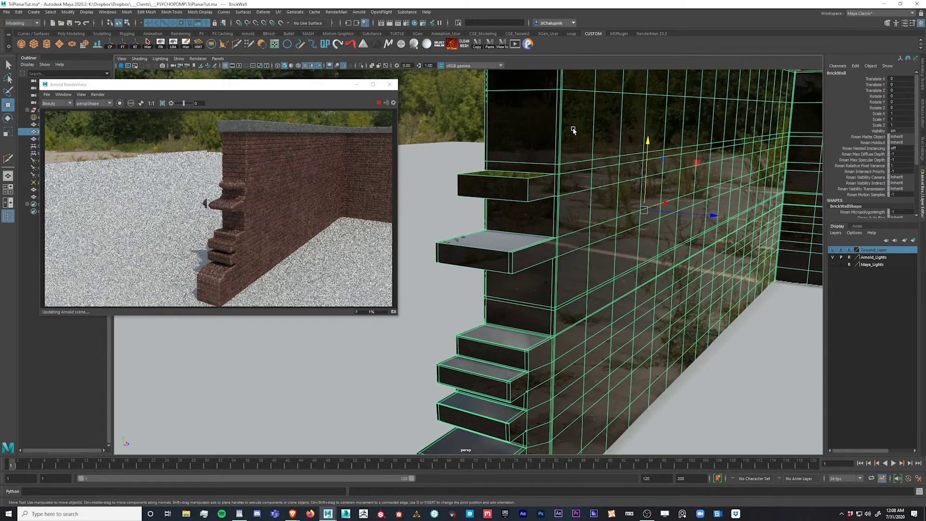
middle_click_drag(573, 127, 545, 219, "alt")
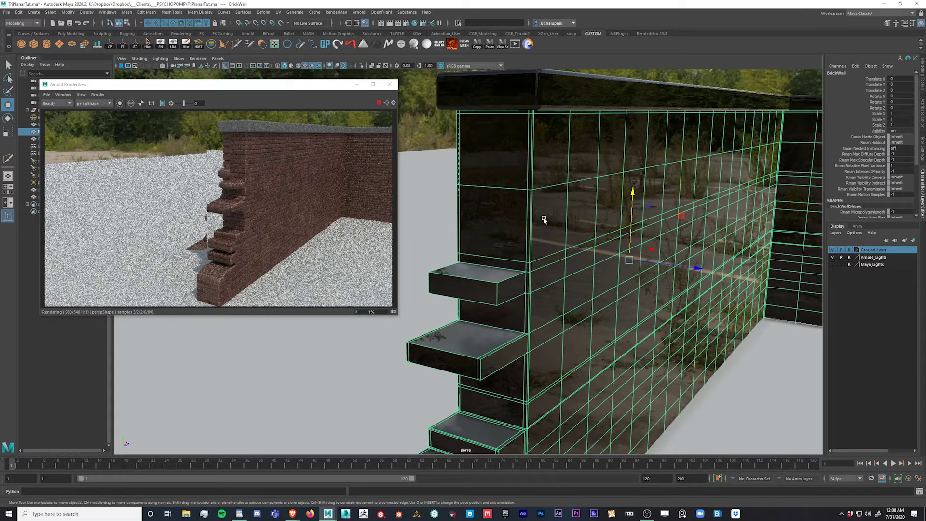
right_click_drag(451, 205, 619, 192, "alt")
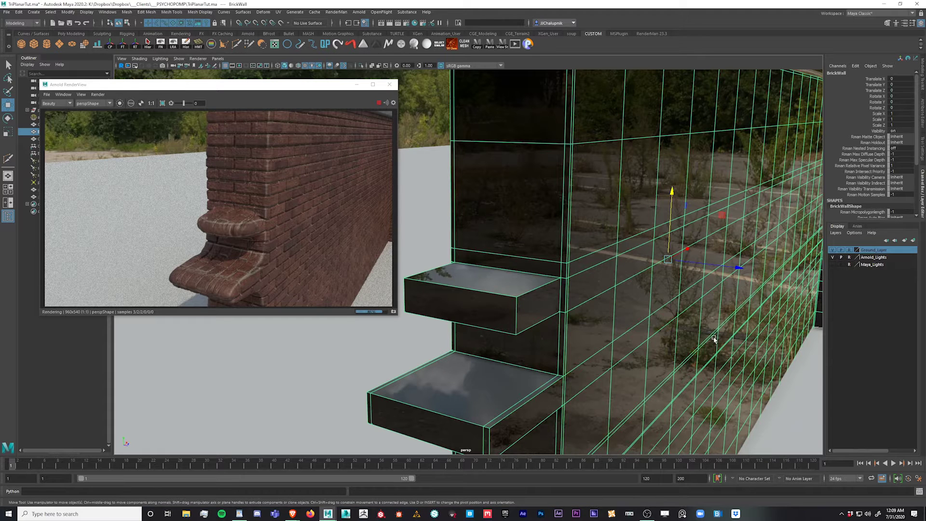
scroll(697, 355, "up", 5)
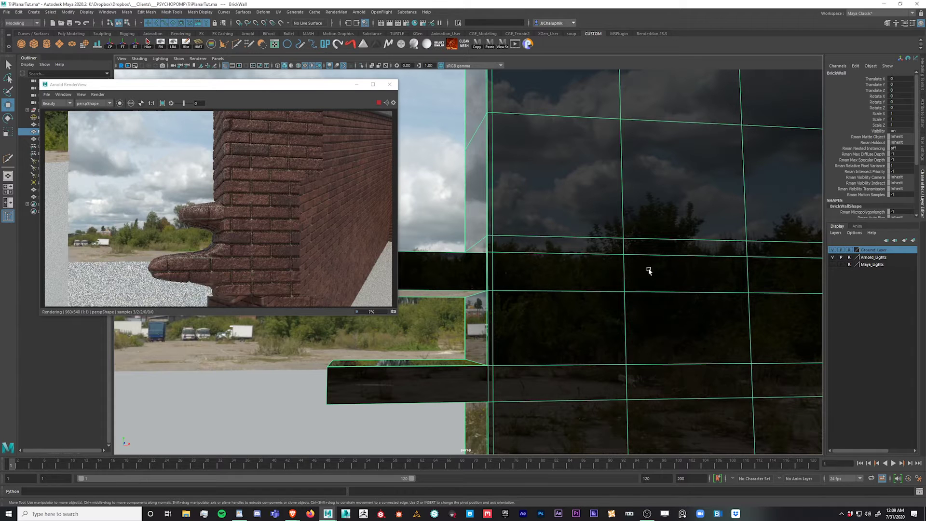
right_click_drag(717, 299, 309, 235, "alt")
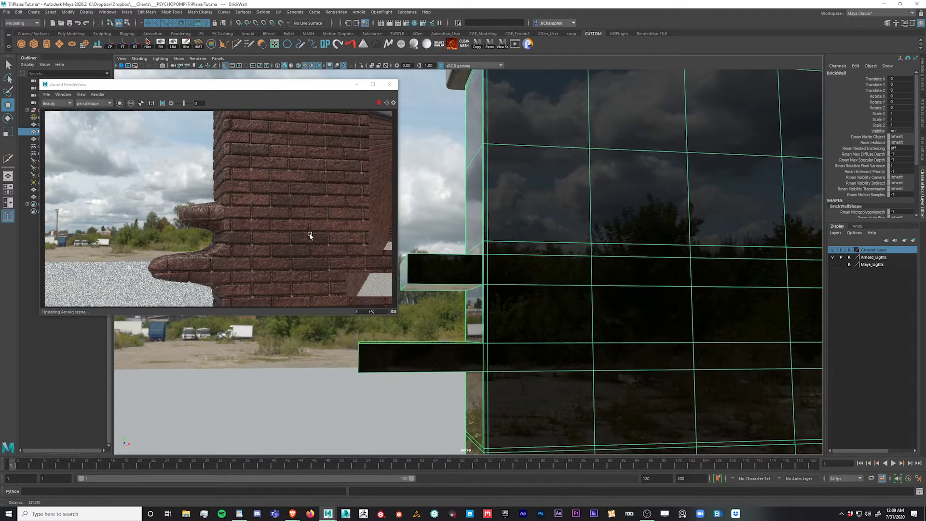
left_click_drag(513, 275, 543, 284, "alt")
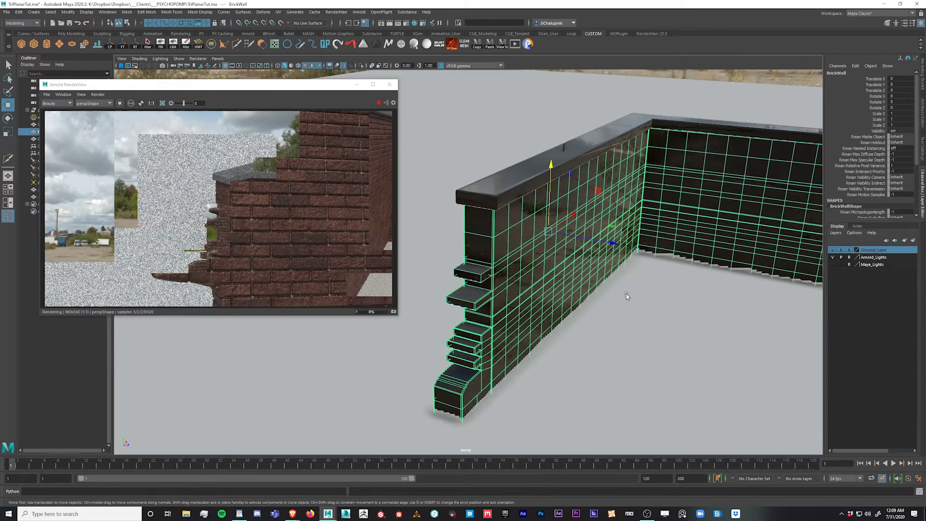
middle_click_drag(626, 294, 523, 298, "alt")
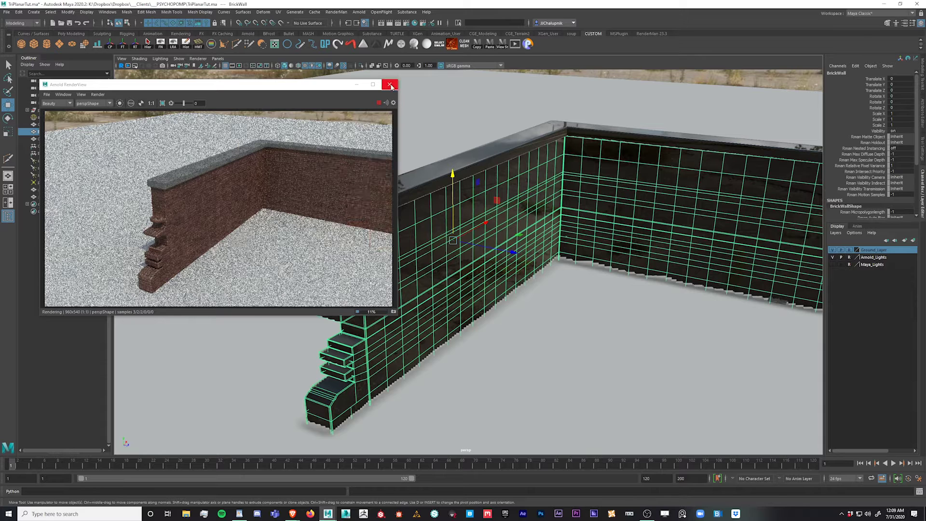
Step: Close the Arnold RenderView, hide the Arnold_Lights display layer and show the Maya_Lights layer
left_click(390, 84)
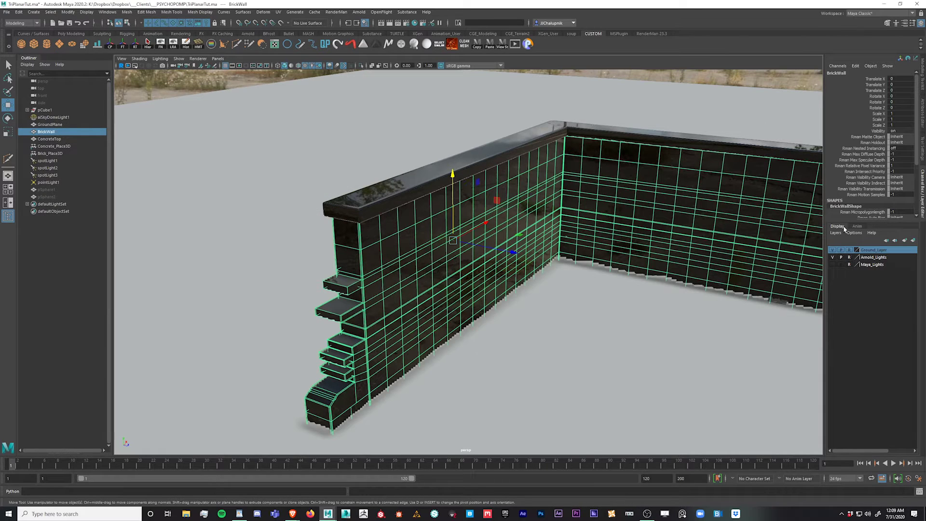
left_click(832, 257)
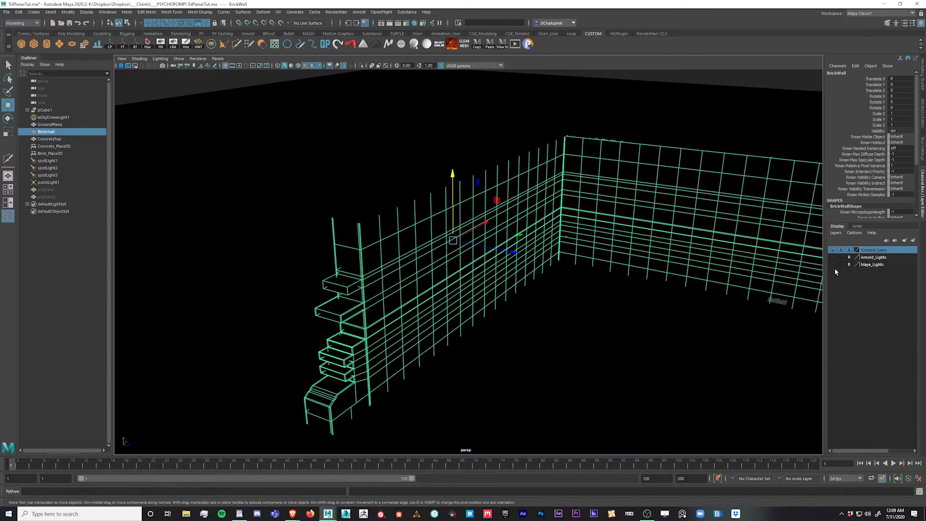
left_click(832, 264)
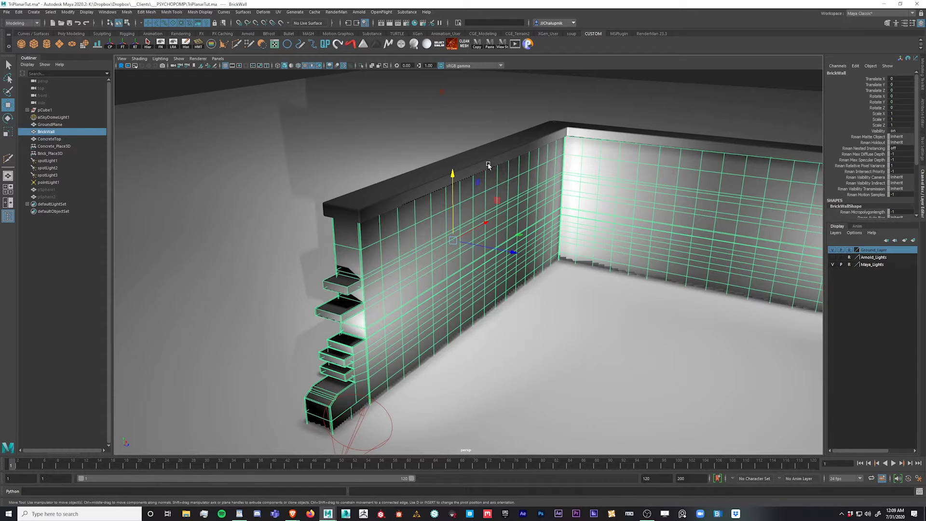
Step: Assign the Brick_SS_MTL and Concrete_SS_MTL materials to the brick wall and its concrete top
key("q")
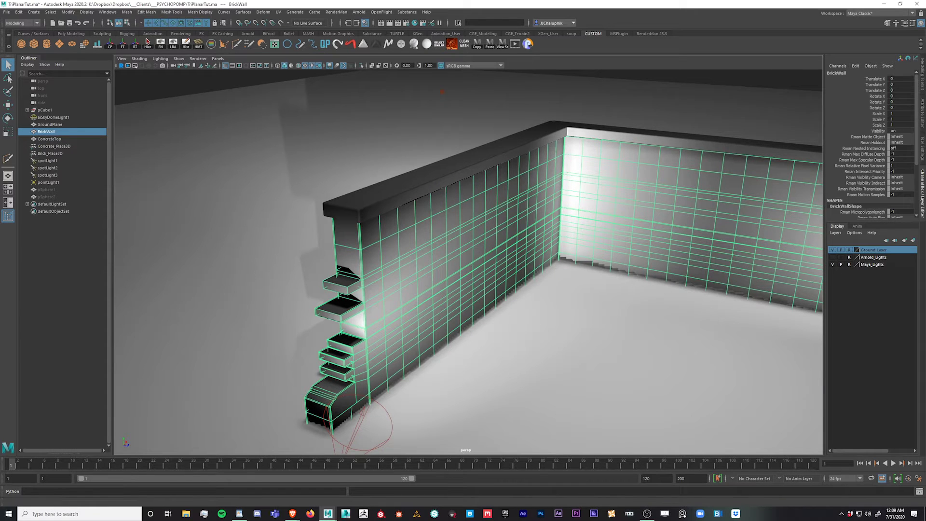
middle_click_drag(669, 186, 639, 203)
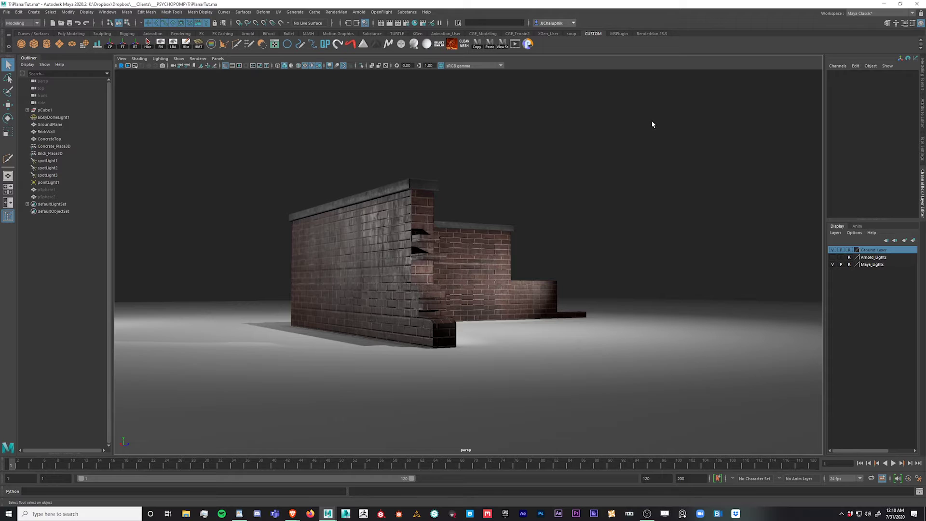
Step: Bring the Hypershade with the Concrete_SS_MTL node network onto the main screen and maximize it
left_click_drag(644, 124, 252, 139)
left_click_drag(580, 145, 297, 144)
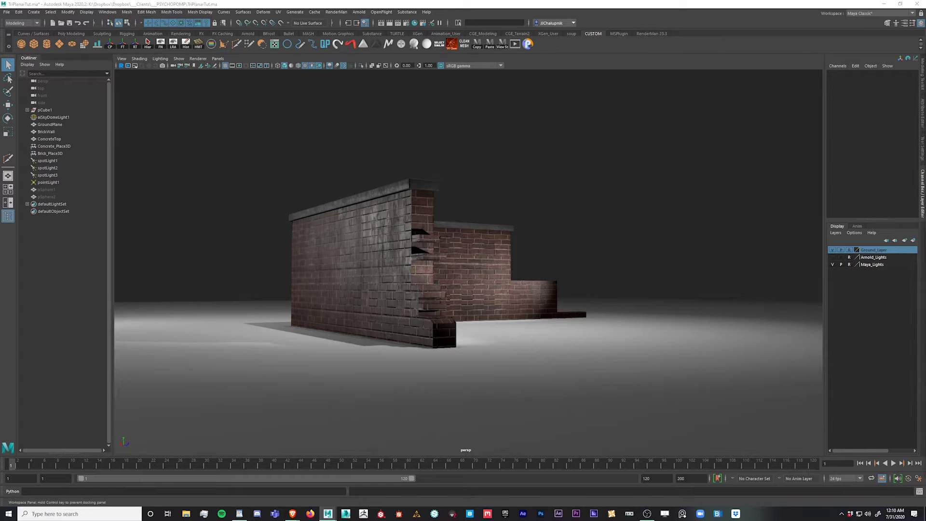
left_click_drag(925, 374, 559, 363)
left_click_drag(408, 160, 343, 0)
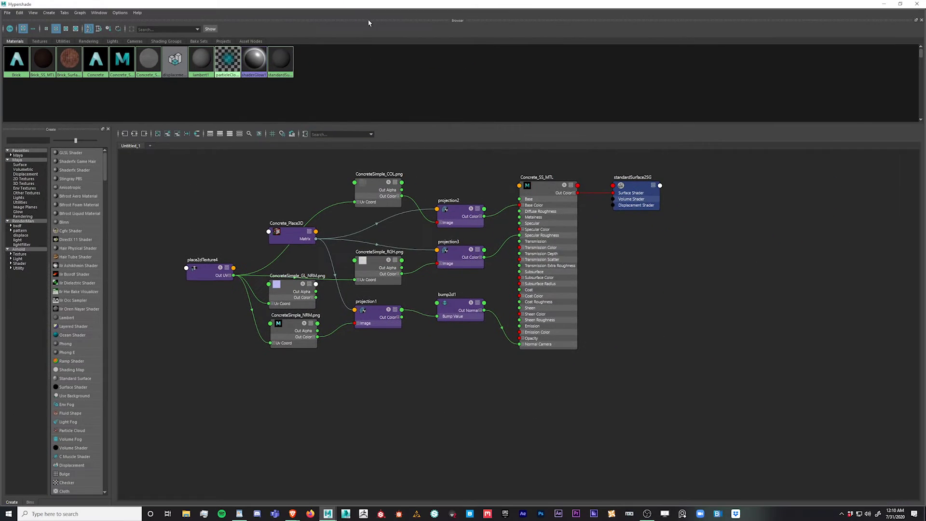
Step: Open the Property Editor and the Material Viewer and dock both beside the Hypershade work area
left_click(99, 12)
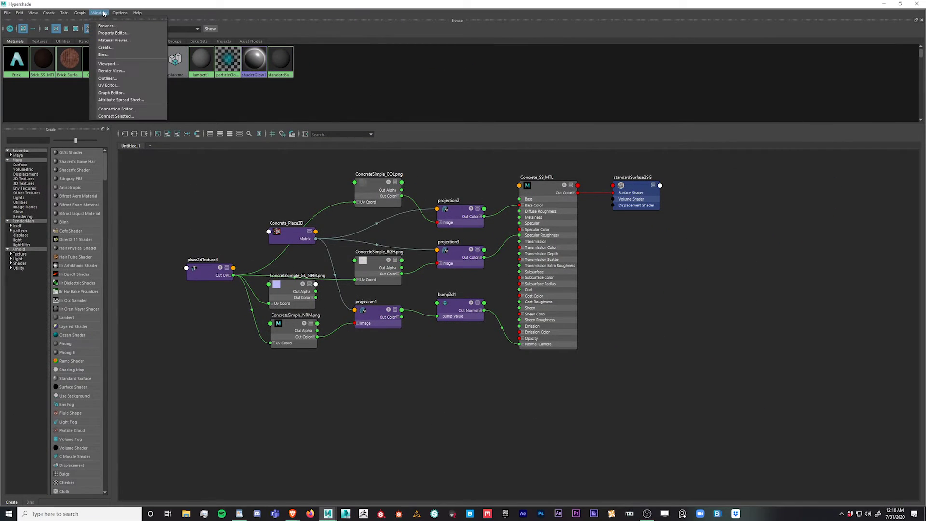
left_click(110, 35)
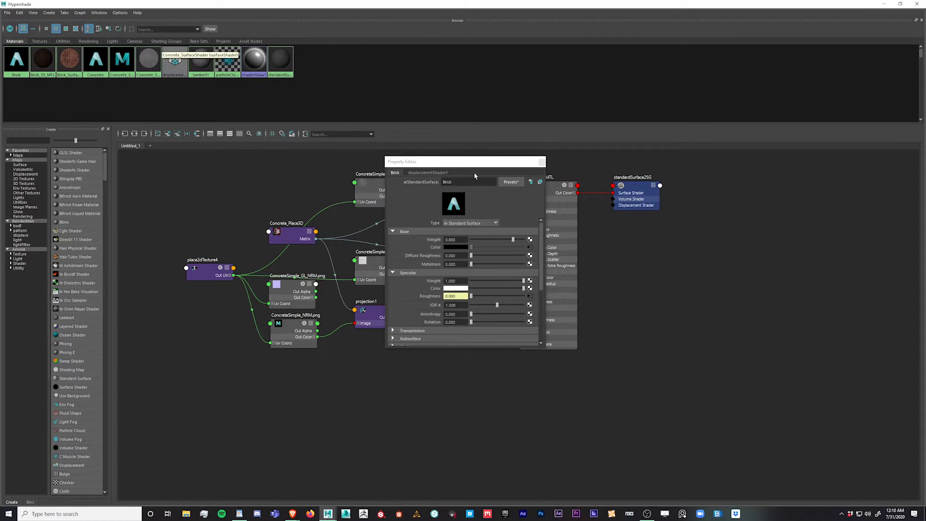
left_click_drag(457, 162, 917, 257)
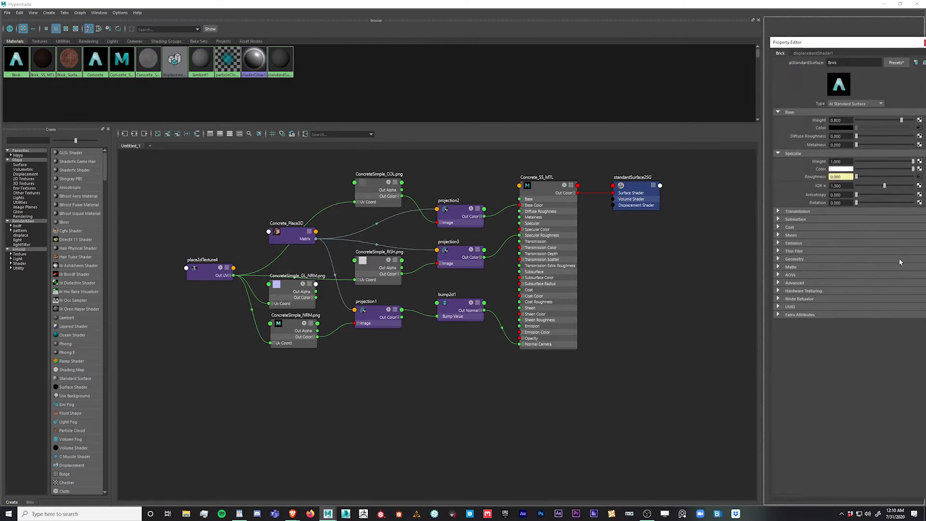
left_click(100, 13)
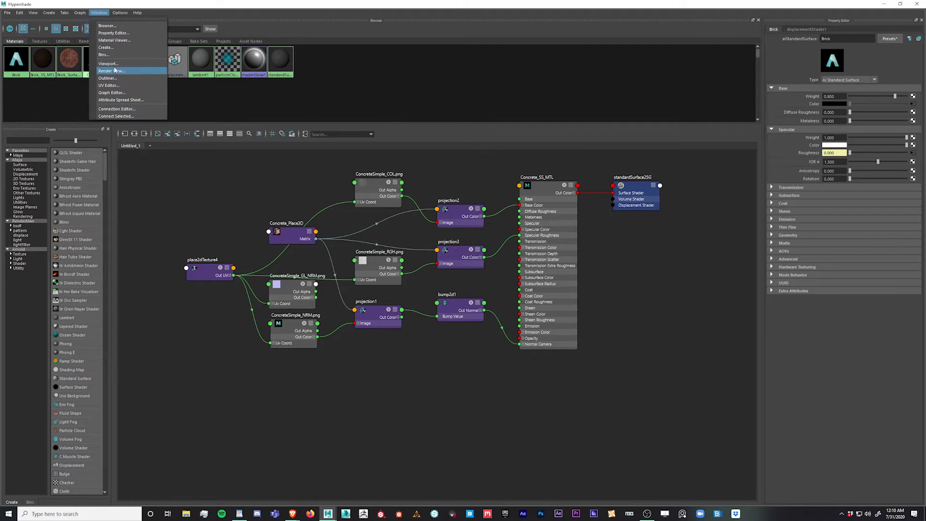
left_click(107, 41)
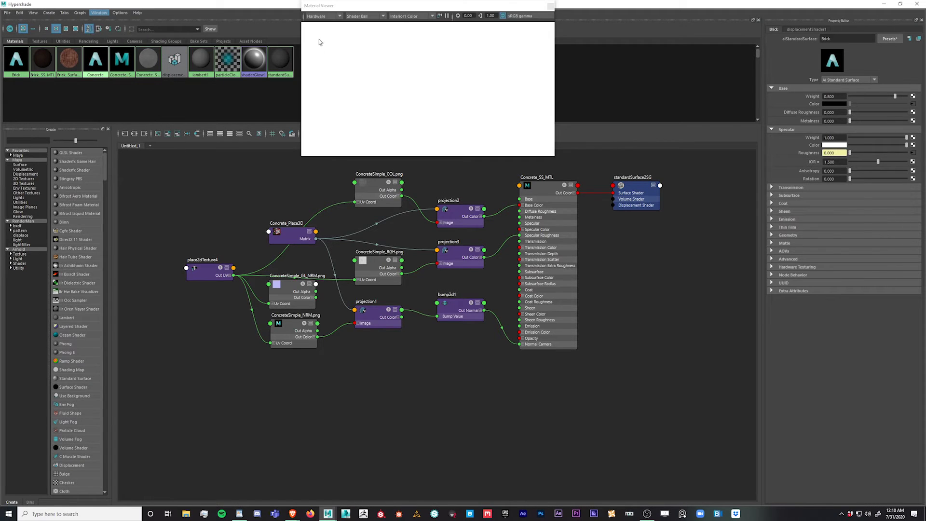
left_click_drag(341, 6, 781, 96)
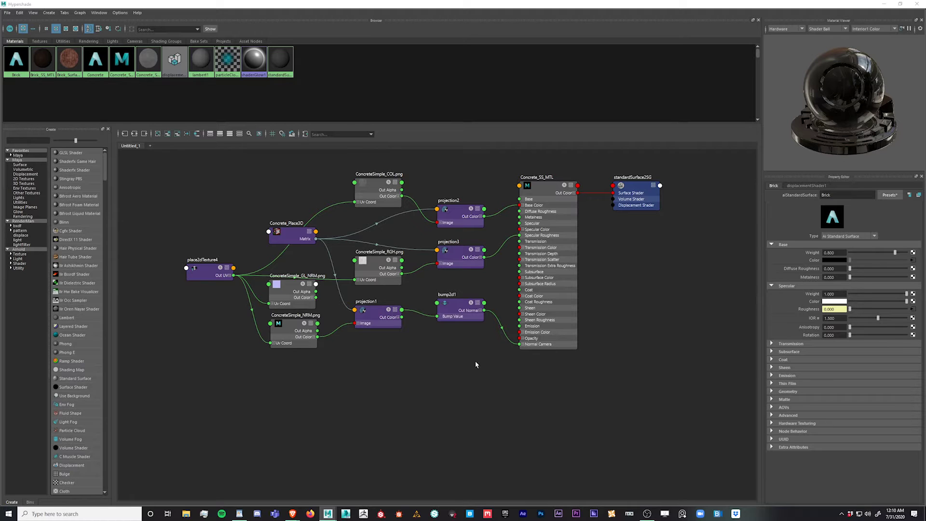
left_click(169, 191)
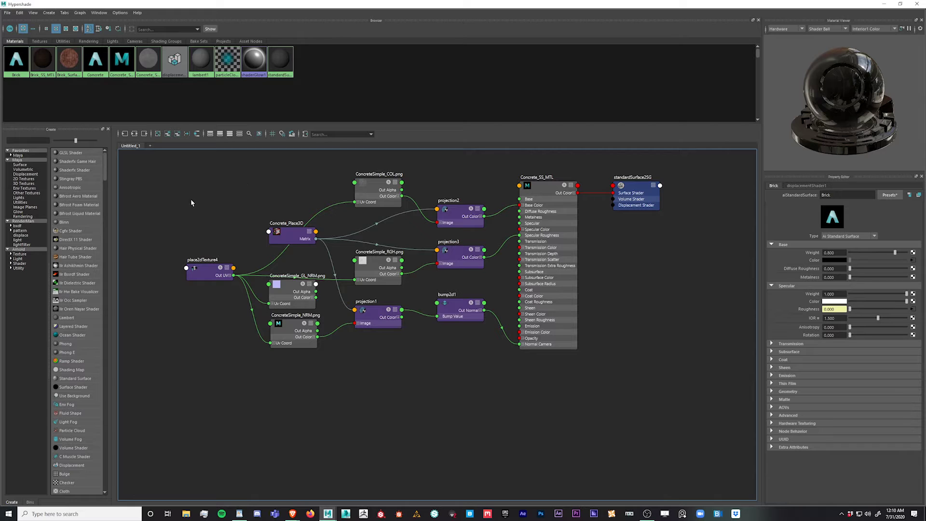
key("Tab")
type("fshcn")
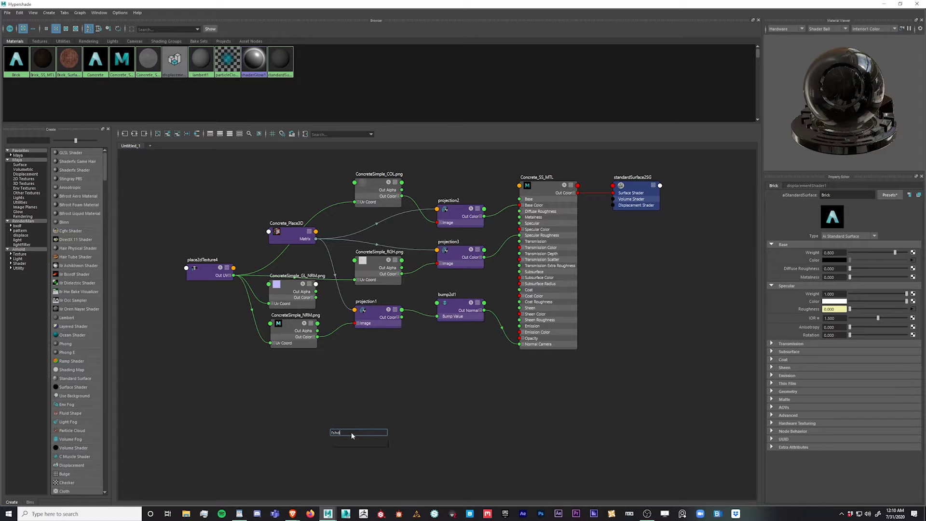
left_click(382, 406)
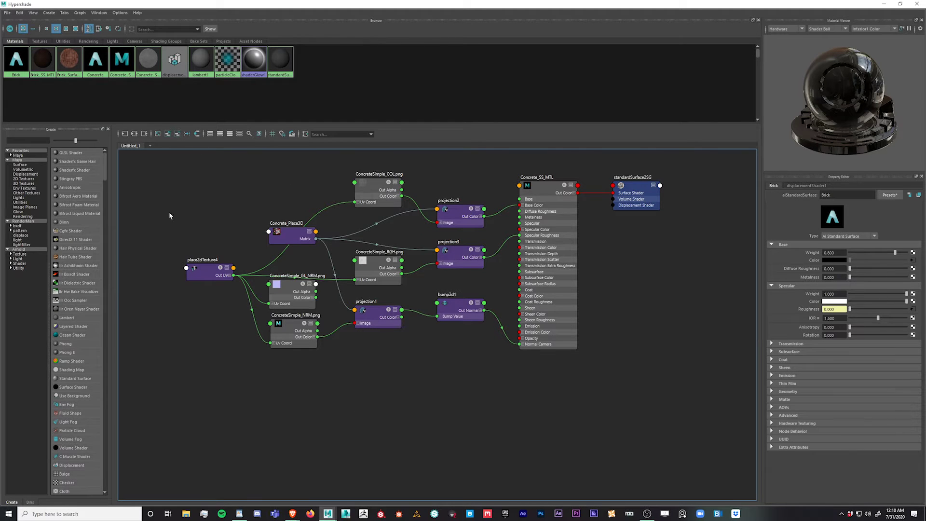
key("a")
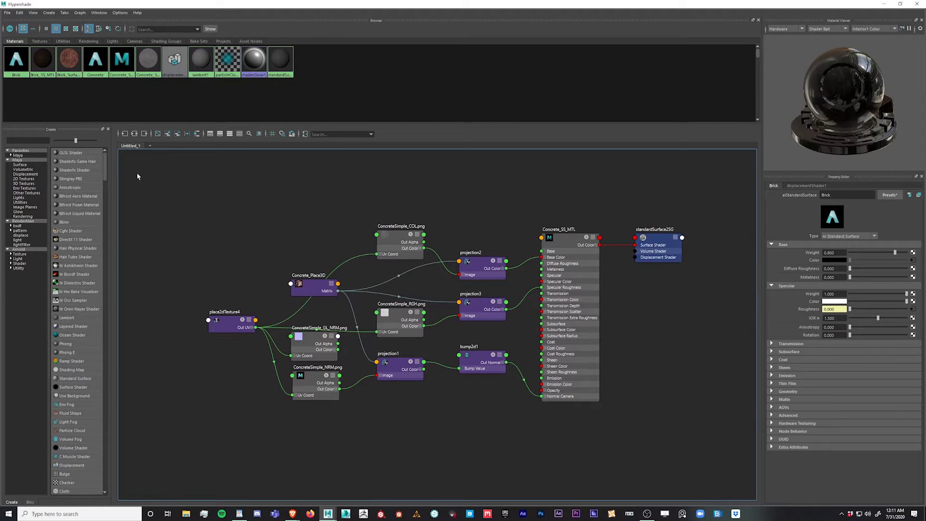
Step: Close the Create panel, the Material Viewer and the Property Editor to leave more room for the node graph
left_click(108, 130)
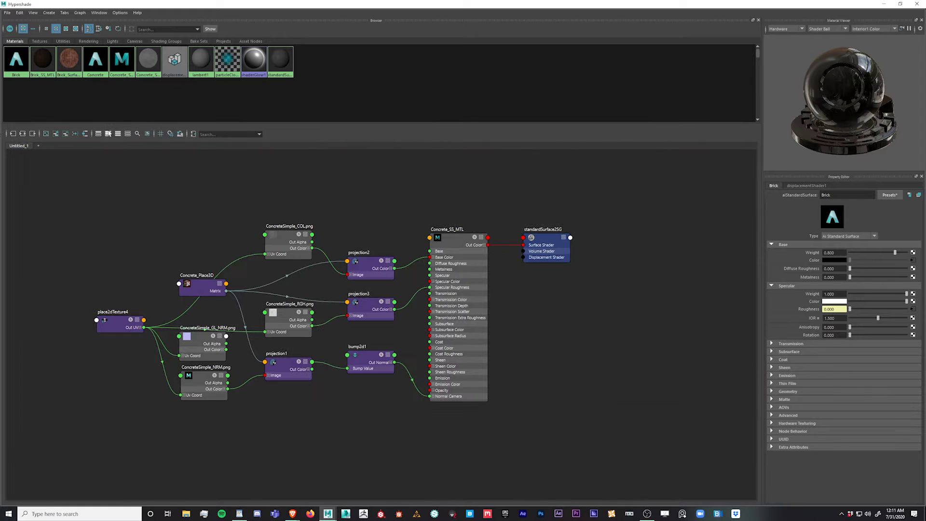
left_click(921, 20)
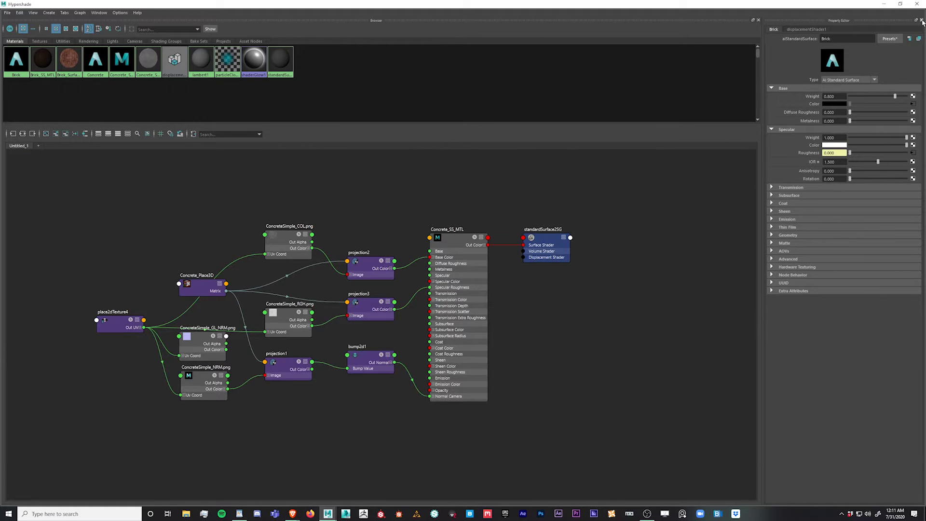
left_click(921, 21)
Step: Snap the Hypershade to one half of the screen and the main Maya window to the other half
middle_click_drag(306, 376, 486, 319, "alt")
left_click_drag(438, 5, 1, 101)
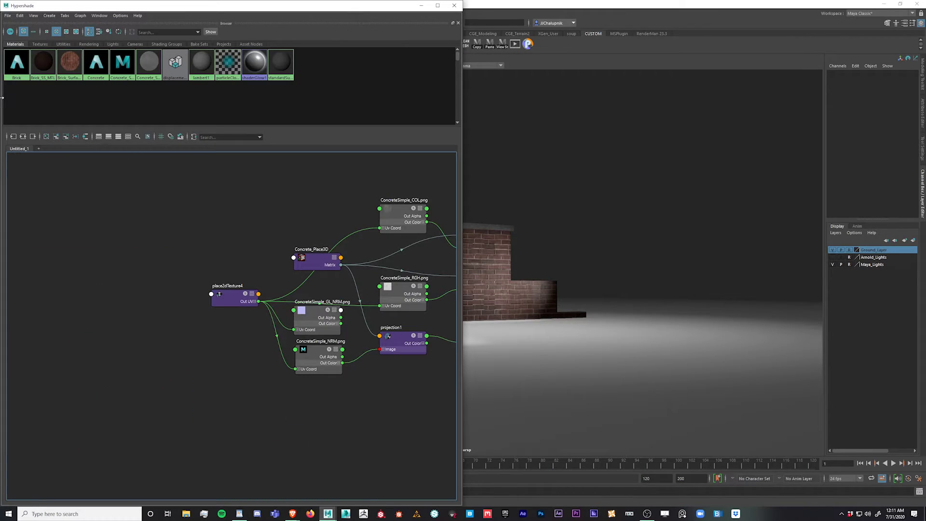
left_click(587, 124)
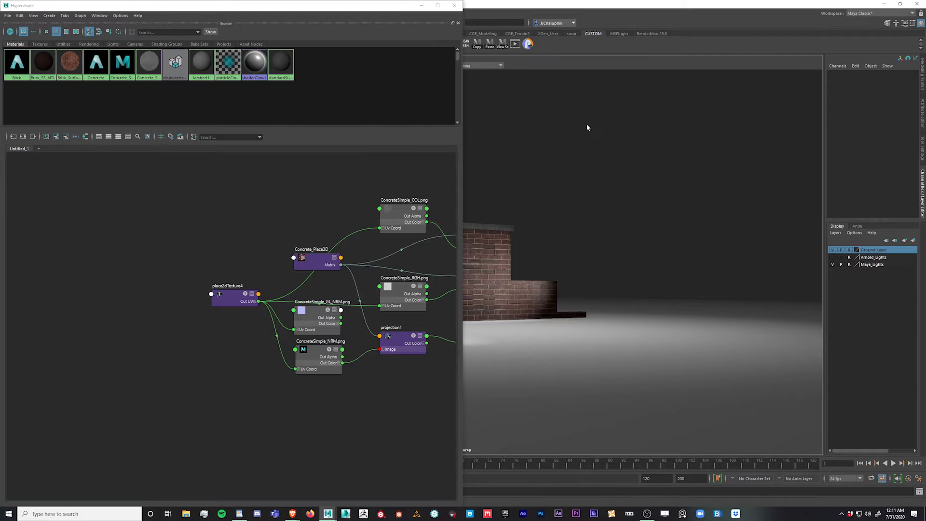
left_click_drag(491, 8, 925, 25)
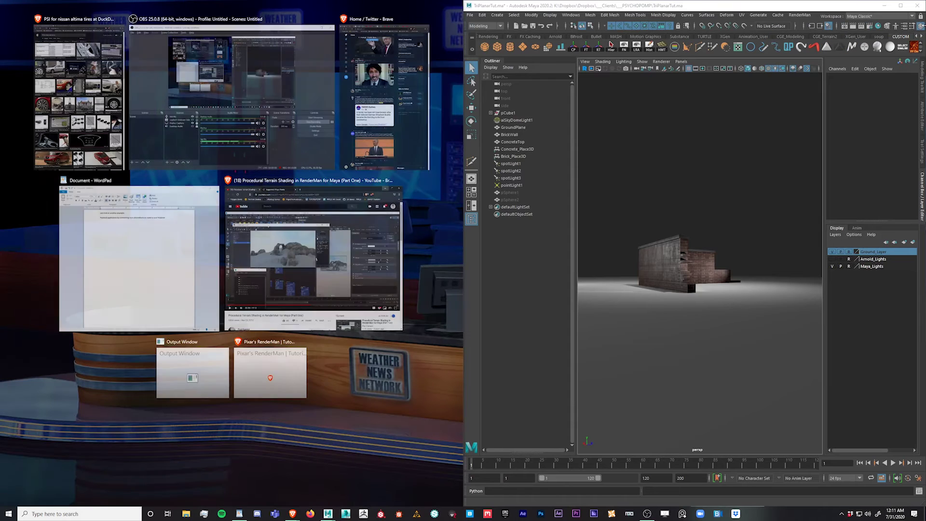
Step: Show the Maya viewport in full screen view and frame the brick wall from above, near its broken end
left_click(752, 136)
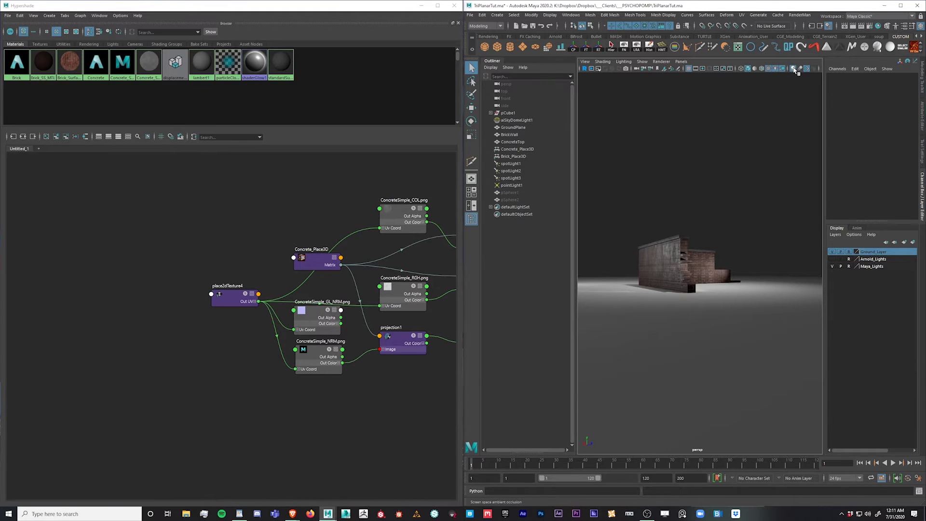
left_click(808, 71)
left_click_drag(769, 130, 643, 194)
key("ctrl+space")
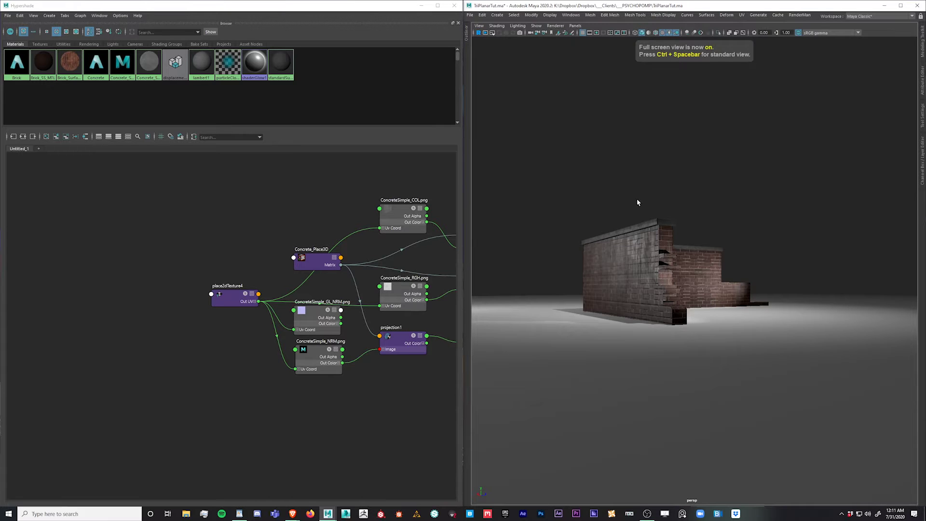
left_click_drag(530, 143, 590, 168)
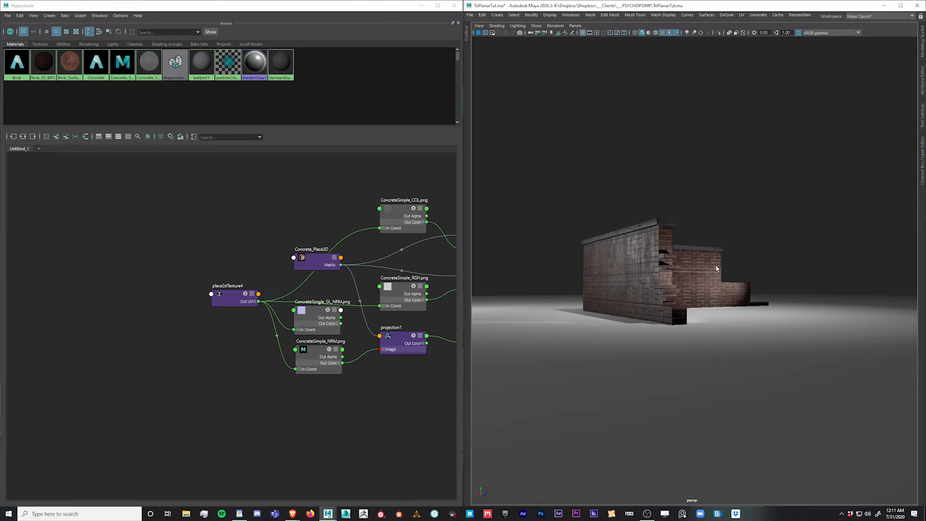
left_click_drag(717, 268, 651, 252, "alt")
middle_click_drag(651, 252, 705, 249, "alt")
left_click_drag(705, 249, 694, 269, "alt")
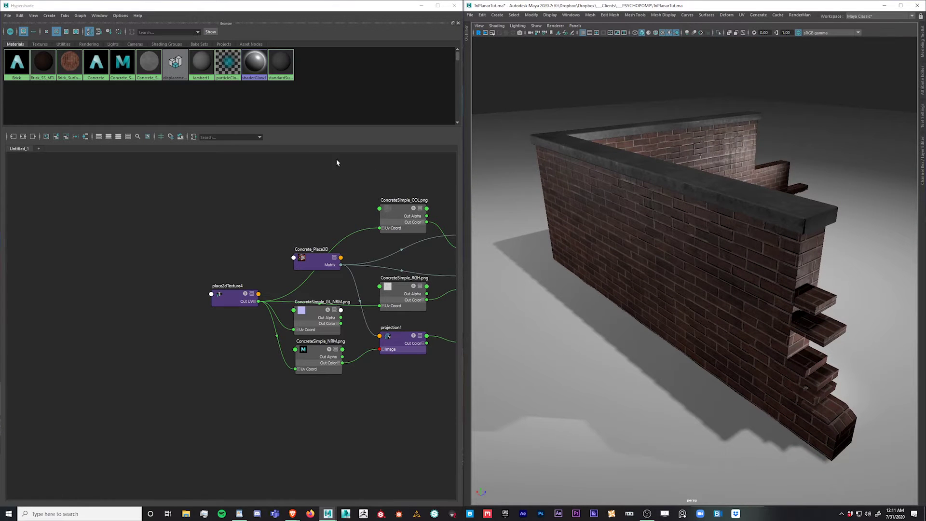
Step: Review the whole concrete node network and single out the Brick, Concrete, Brick_SS_MTL and Concrete_SS_MTL materials
middle_click_drag(382, 354, 158, 358, "alt")
right_click_drag(308, 372, 297, 391, "alt")
middle_click_drag(298, 393, 285, 386, "alt")
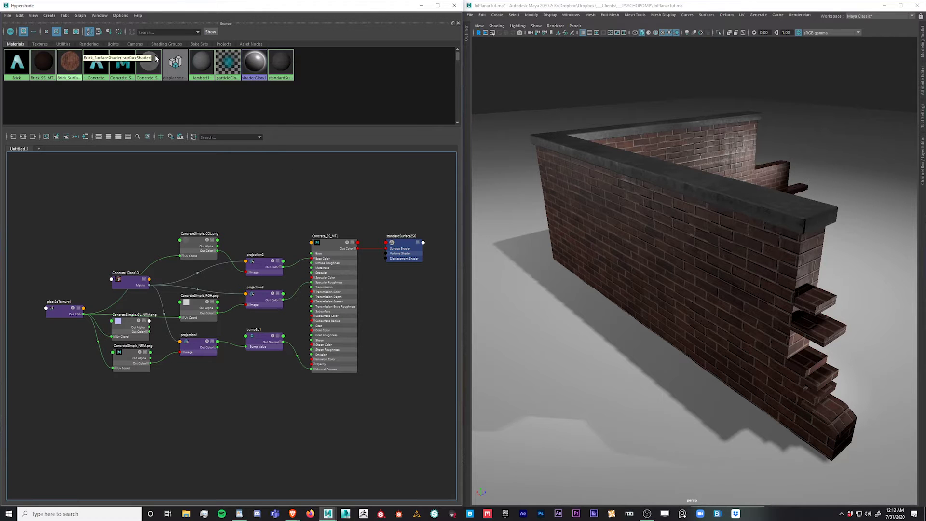
left_click(16, 63)
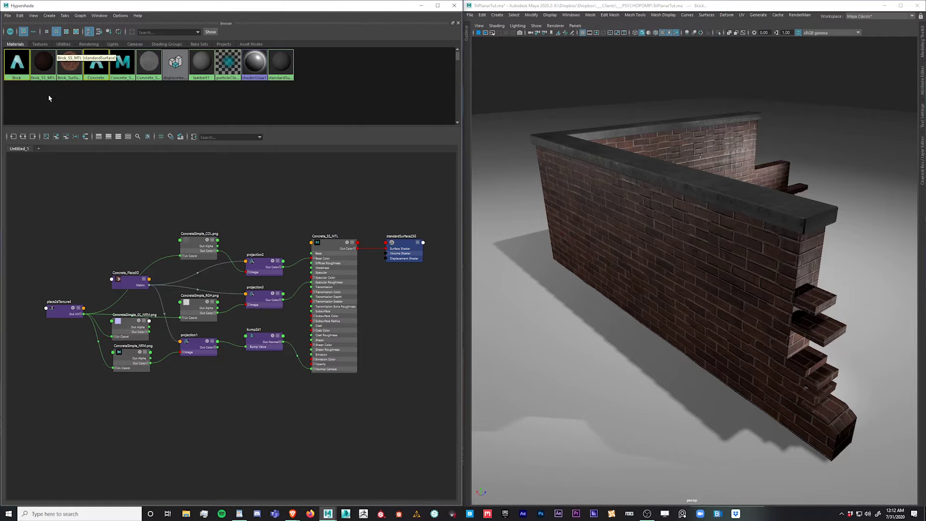
left_click(44, 67)
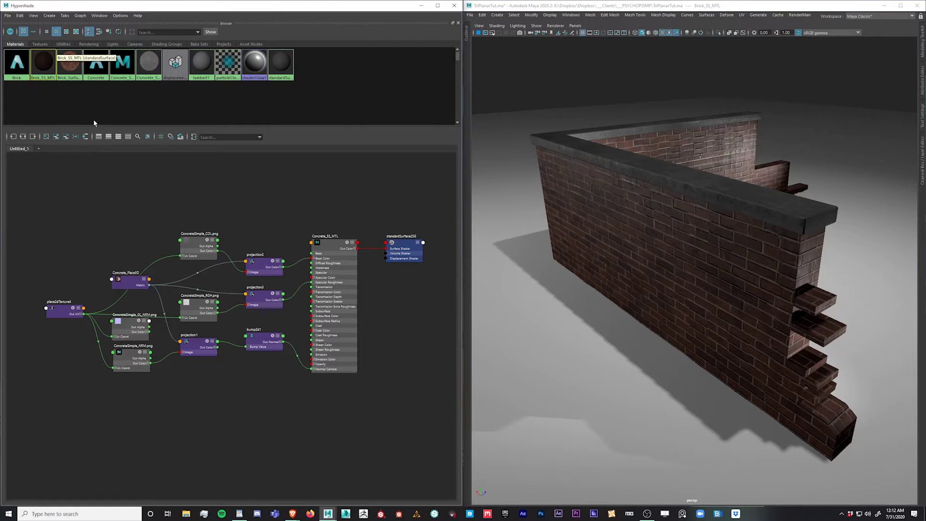
left_click(123, 73)
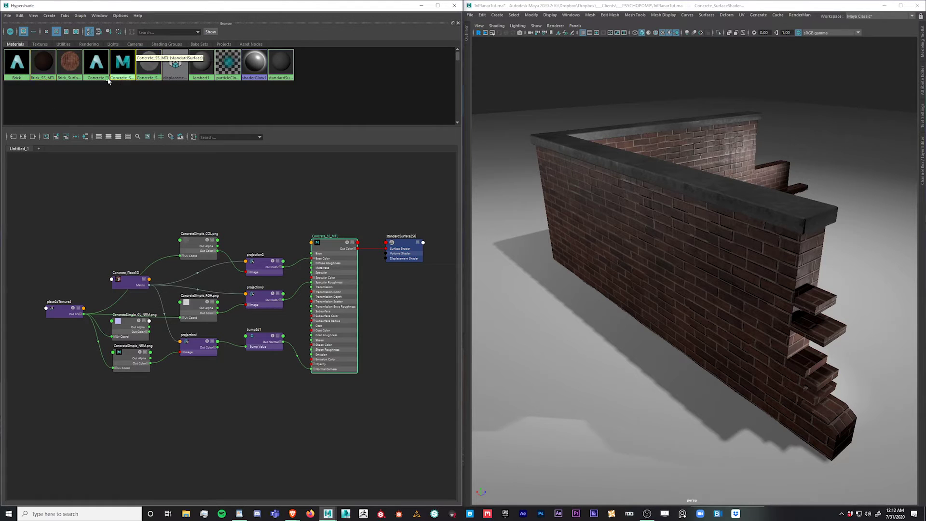
left_click(42, 72, "shift")
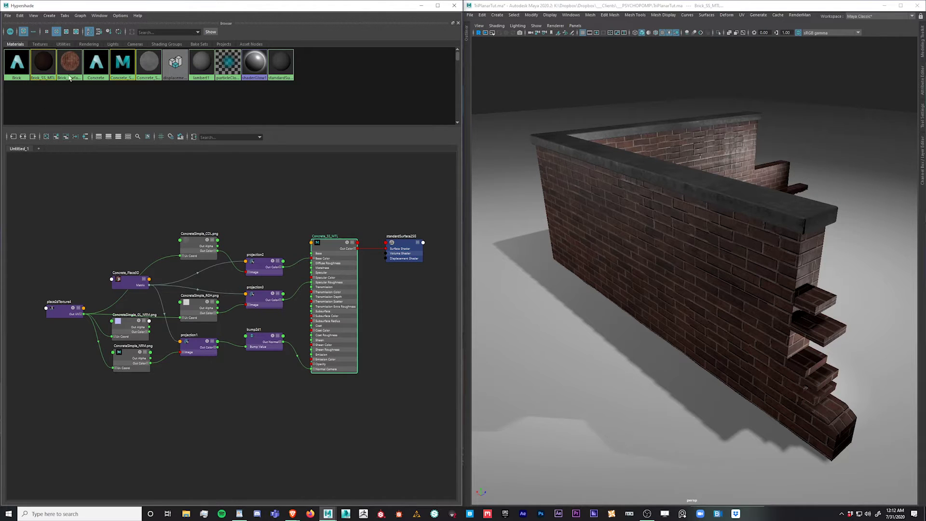
Step: Point out the Brick_SurfaceShader and Concrete_SurfaceShader materials in the material browser, then clear the selection
left_click_drag(71, 87, 77, 57)
left_click(143, 78, "shift")
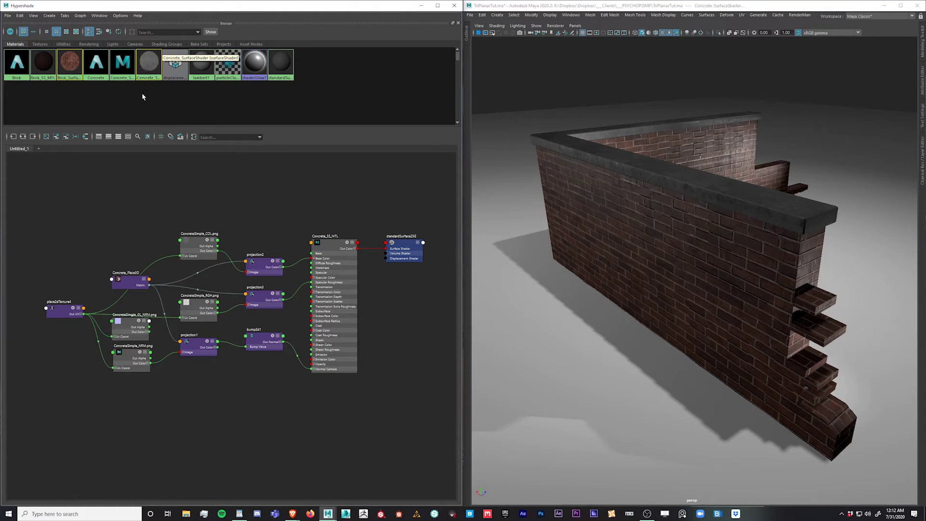
left_click(143, 67)
left_click(157, 93)
left_click(146, 74)
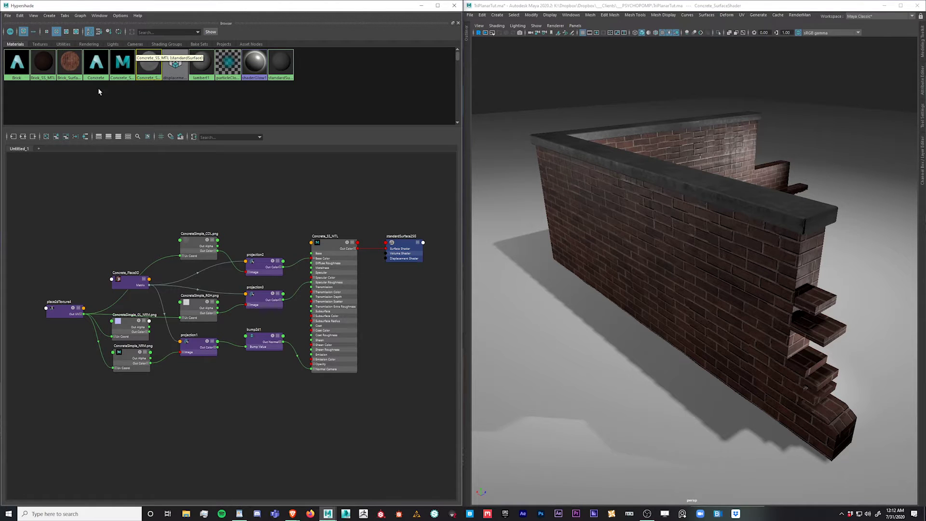
left_click(70, 76)
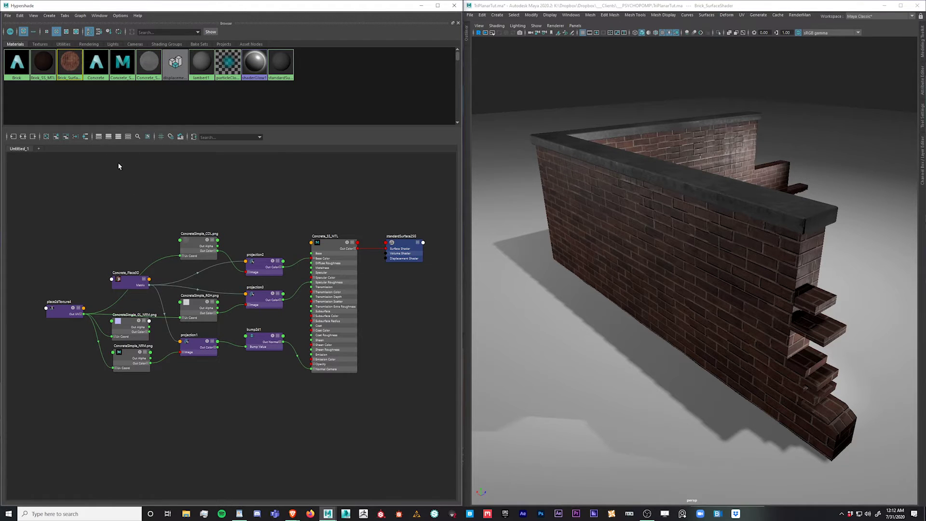
left_click(121, 113)
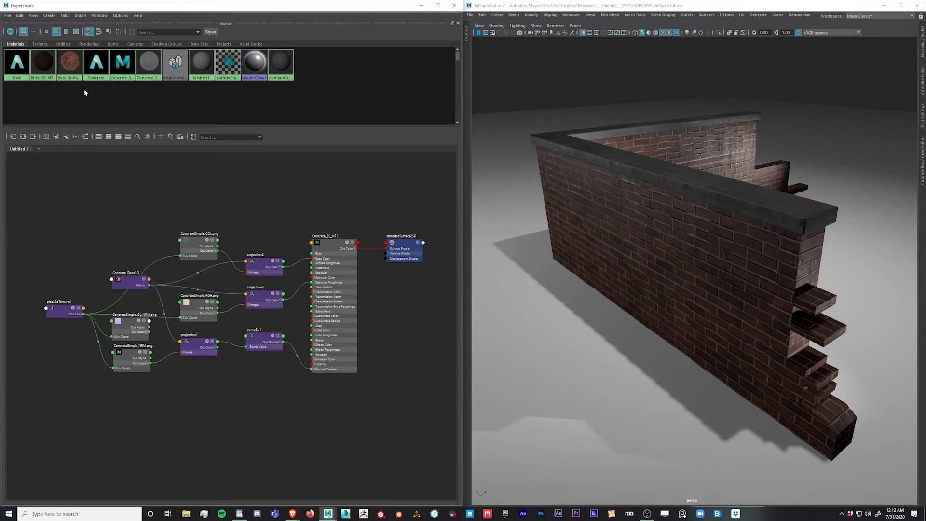
Step: Graph the input and output connections of the Brick_SS_MTL material in the work area
left_click(45, 64)
left_click(24, 137)
left_click(32, 137)
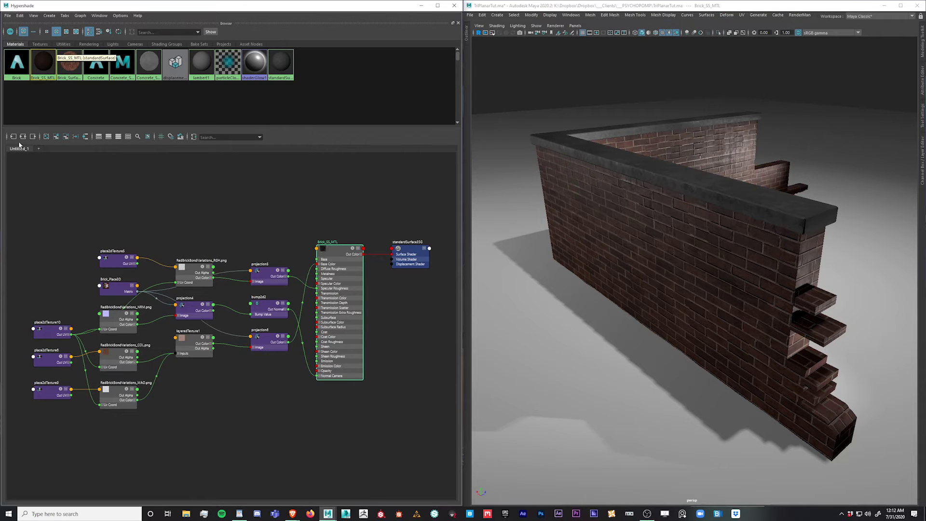
left_click(23, 137)
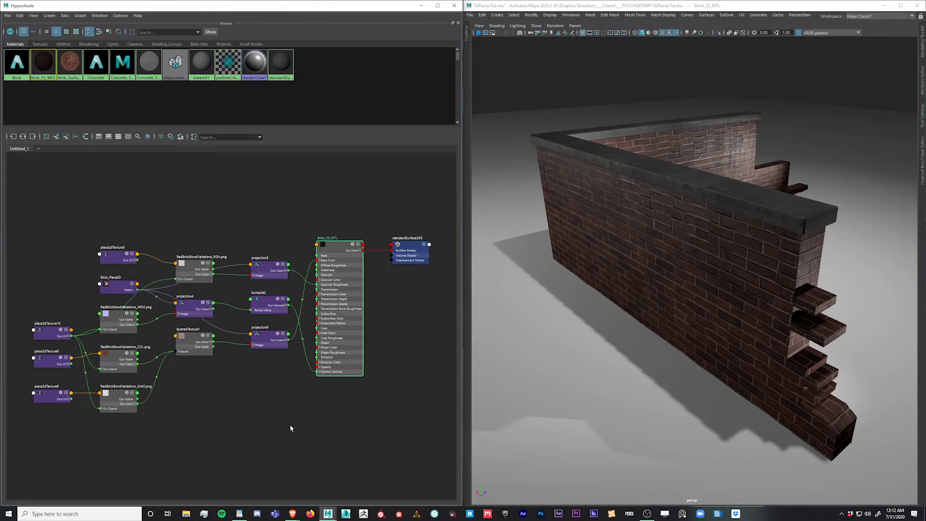
Step: Delete the two extra place2dTexture nodes attached to the brick COL and MAO textures, keeping place2dTexture10
scroll(221, 428, "up", 6)
middle_click_drag(202, 403, 412, 378, "alt")
left_click_drag(100, 420, 75, 250)
left_click_drag(43, 416, 82, 303)
key("Delete")
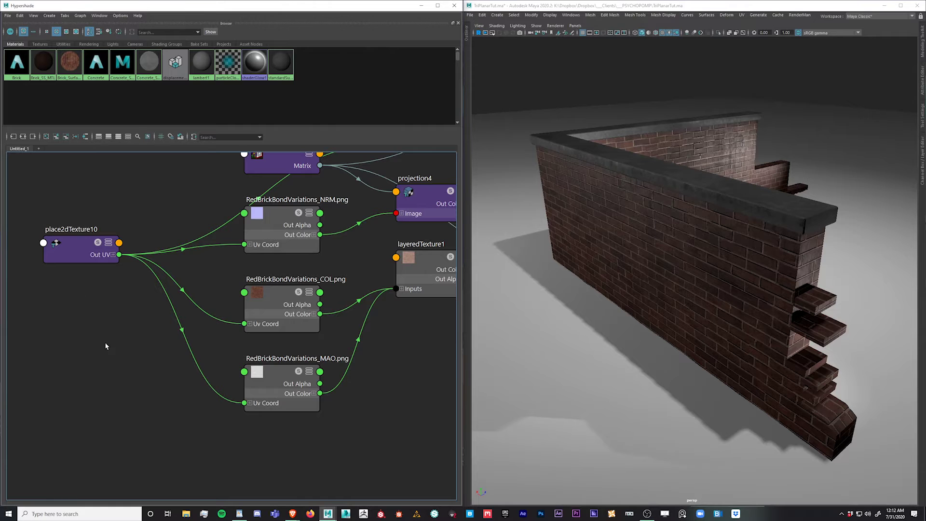
Step: Delete the extra place2dTexture node feeding the brick RGH texture and reposition place2dTexture10 in front of the network
scroll(158, 370, "down", 4)
mouse_move(124, 316)
left_mouse_down()
mouse_move(73, 279)
mouse_move(70, 293)
mouse_move(128, 303)
left_mouse_up()
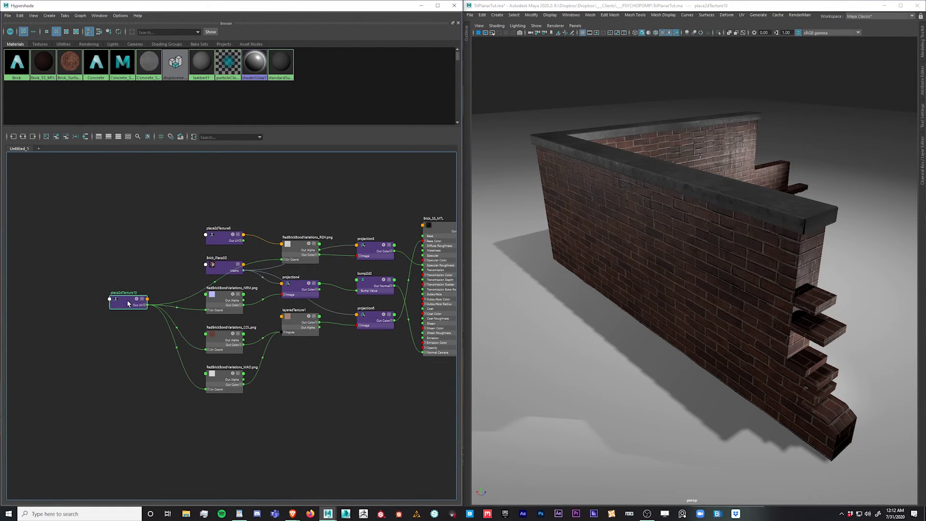
left_click(226, 238)
key("Delete")
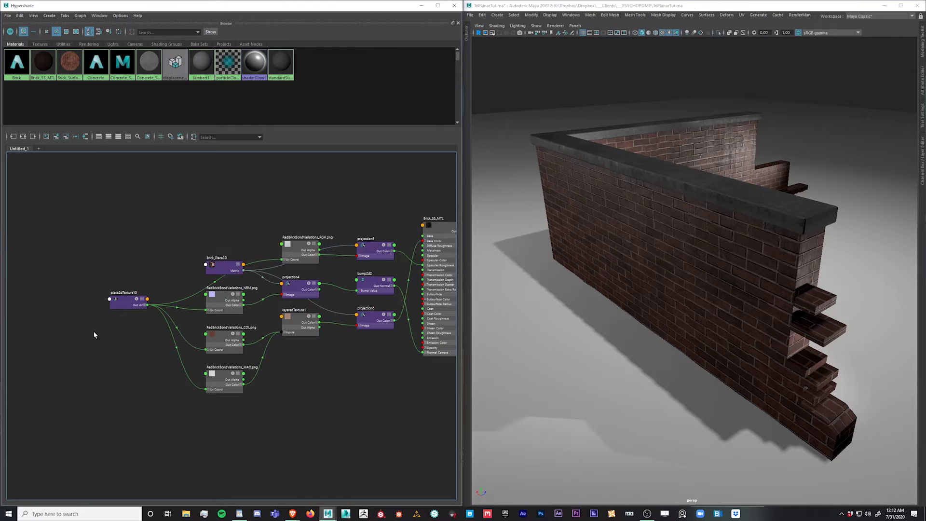
left_click_drag(121, 306, 105, 273)
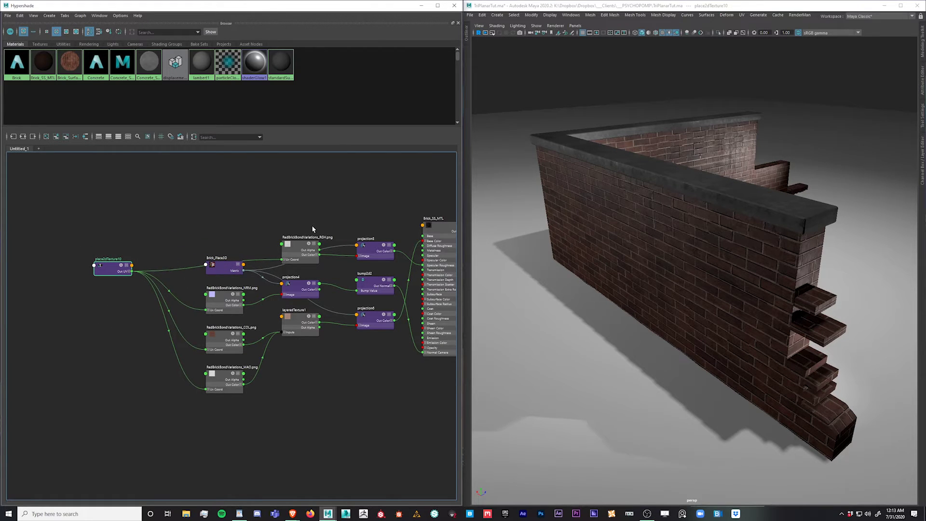
left_click_drag(110, 271, 118, 287)
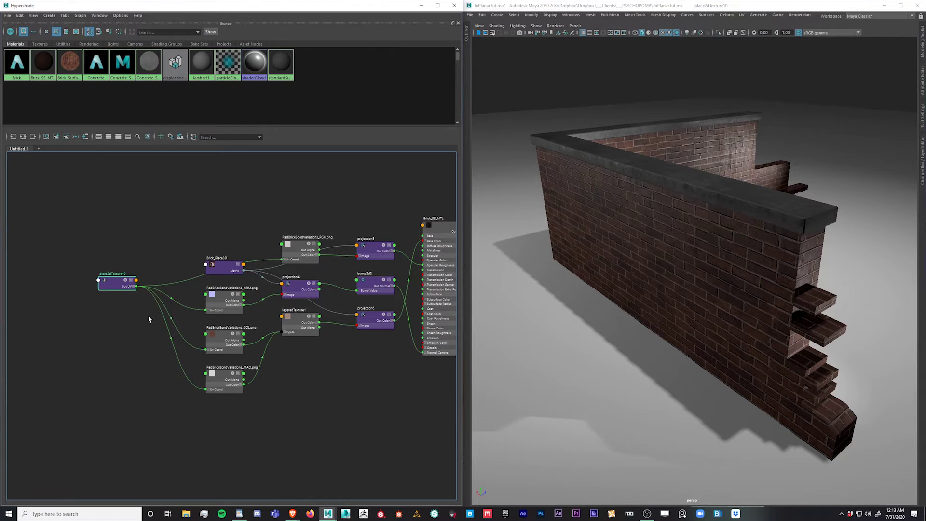
Step: Set the Repeat UV of place2dTexture10 to 5 by 5 and inspect the brick tiling along the wall
key("ctrl+a")
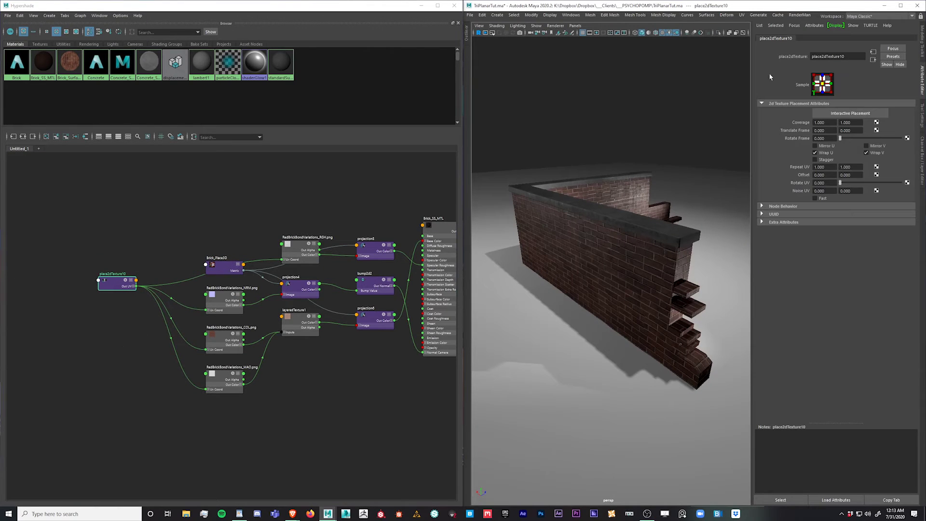
left_click(116, 289)
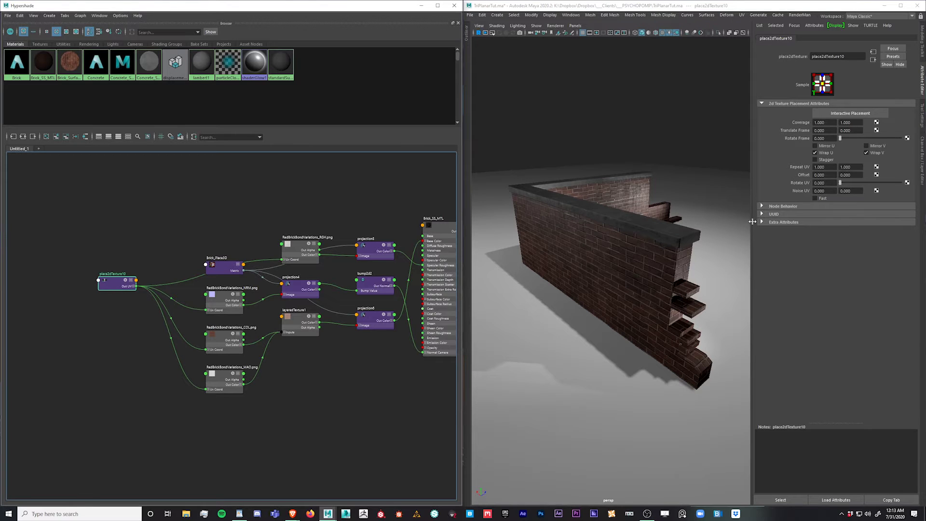
left_click(824, 167)
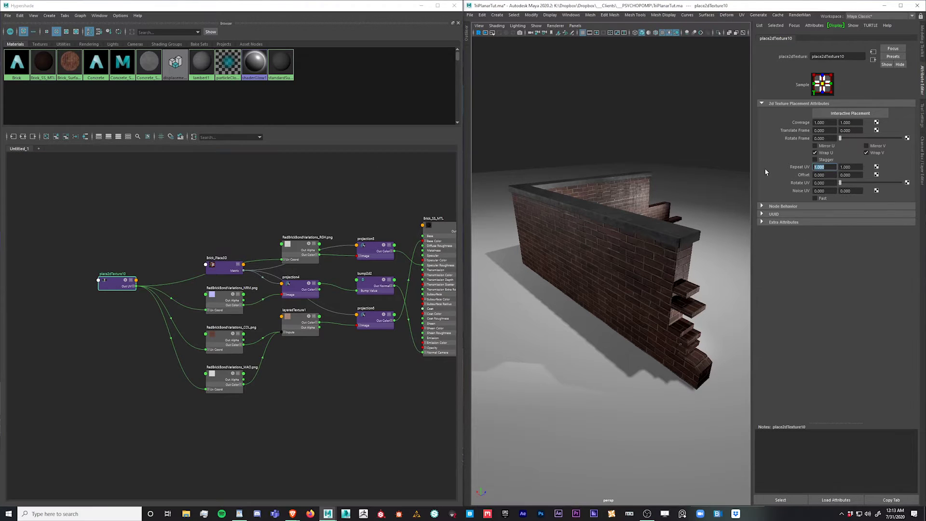
type("5")
key("Tab")
type("5")
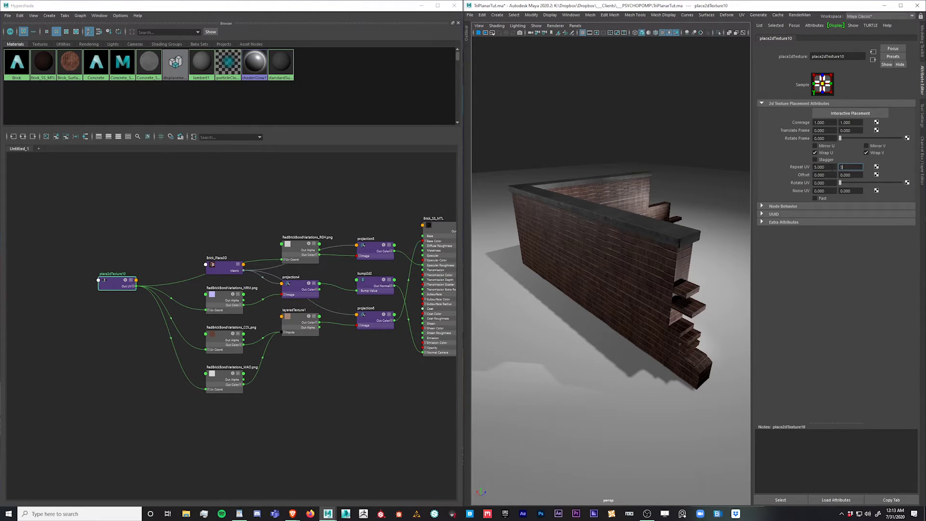
key("Return")
left_click_drag(624, 304, 651, 294, "alt")
mouse_move(612, 278)
right_mouse_down("alt")
mouse_move(773, 288)
mouse_move(608, 275)
right_mouse_up("alt")
left_click_drag(608, 275, 560, 277, "alt")
right_click_drag(560, 277, 624, 255, "alt")
mouse_move(624, 254)
left_mouse_down("alt")
mouse_move(588, 258)
mouse_move(627, 256)
left_mouse_up("alt")
Step: Rearrange the brick network, placing place2dTexture10 ahead of it and lining up the RGH texture with the other file textures
left_click_drag(116, 283, 167, 302)
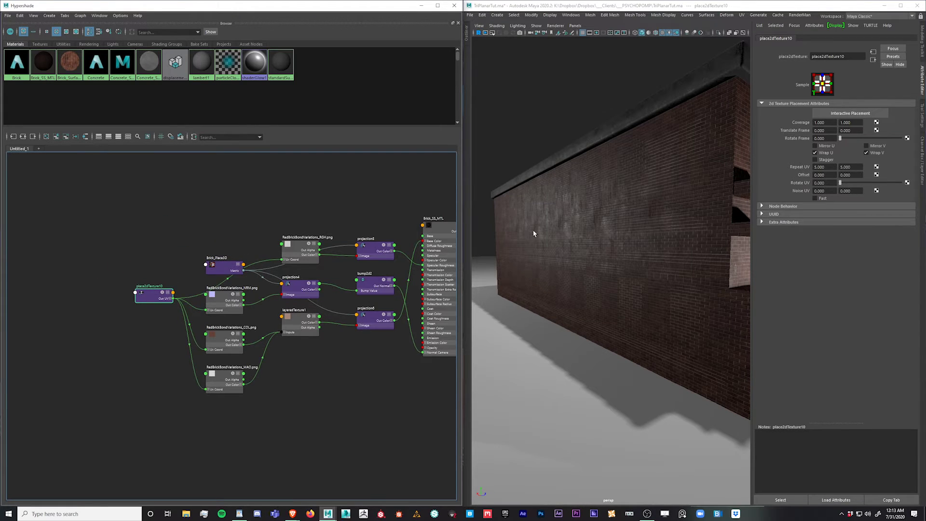
left_click_drag(155, 298, 116, 266)
left_click_drag(221, 421, 225, 305)
left_click_drag(294, 260, 291, 230)
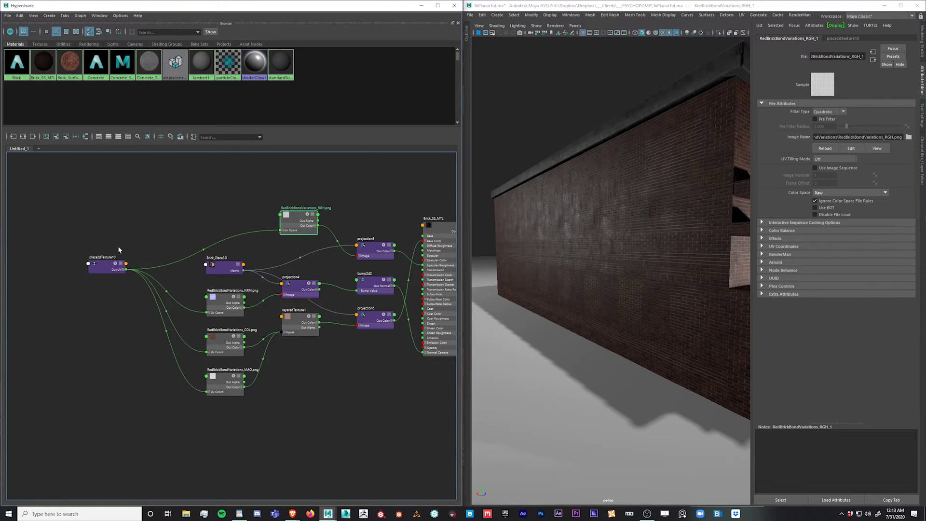
mouse_move(100, 266)
left_mouse_down()
mouse_move(76, 249)
mouse_move(91, 269)
left_mouse_up()
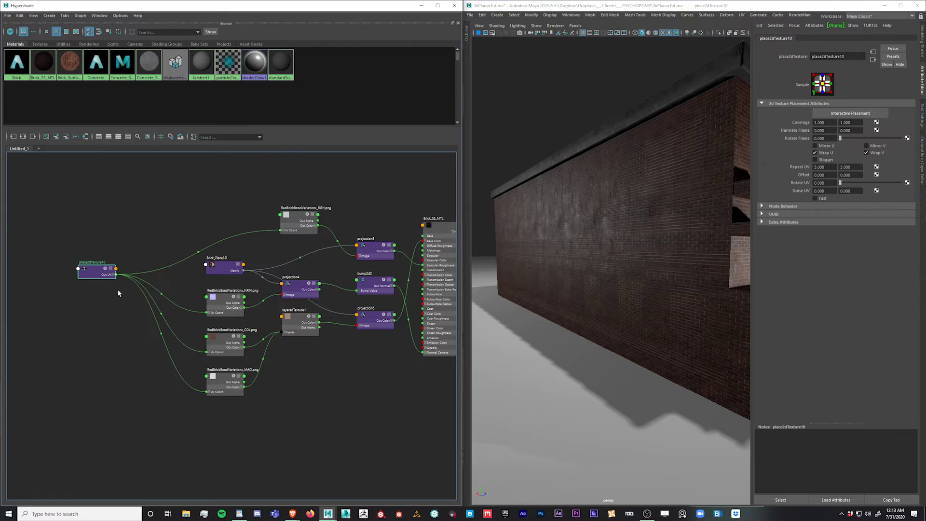
left_click_drag(299, 227, 228, 187)
middle_click_drag(358, 431, 344, 467, "alt")
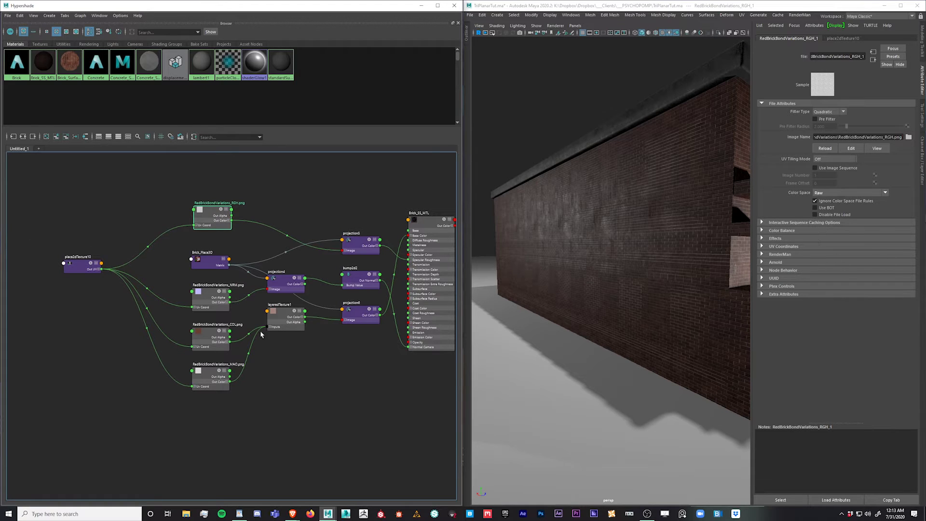
mouse_move(71, 268)
left_mouse_down("shift")
mouse_move(88, 242)
mouse_move(74, 250)
left_mouse_up("shift")
left_click(202, 420)
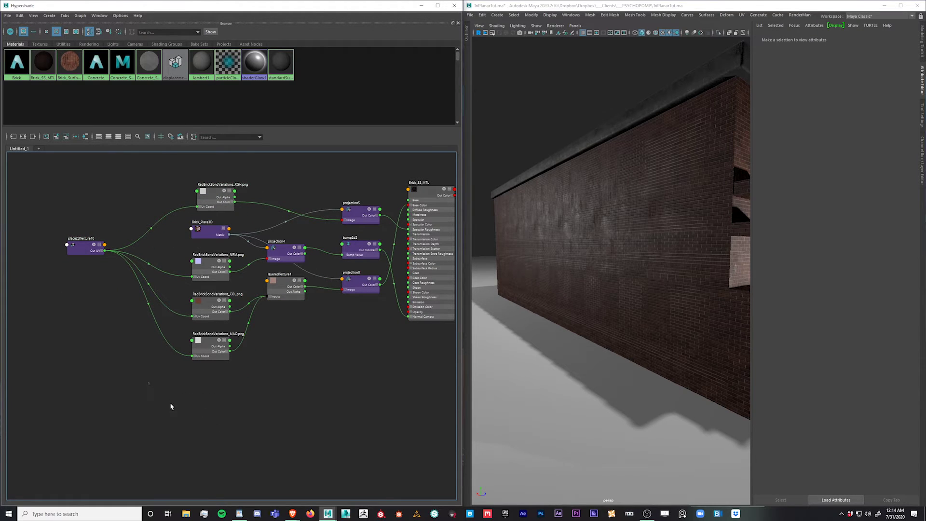
Step: Create an additional place2dTexture node beneath the brick network and delete it again
key("Tab")
type("plac")
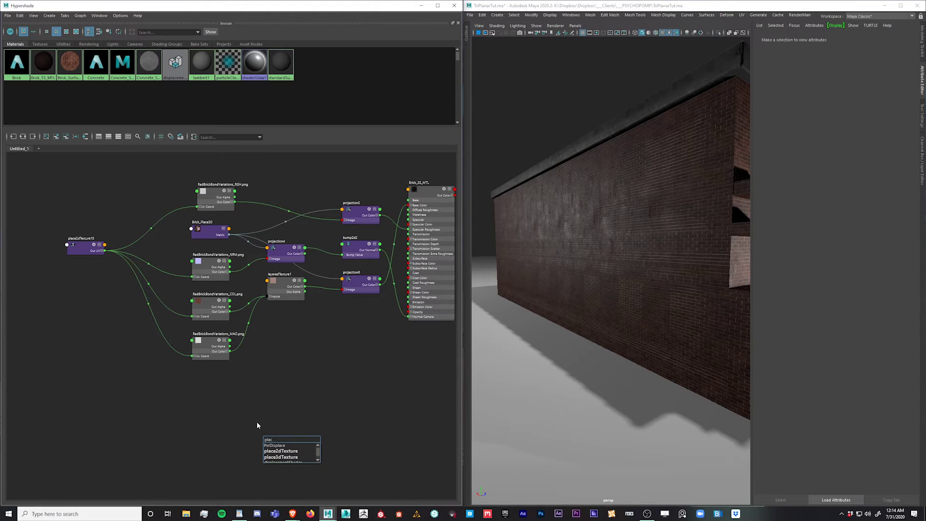
left_click(303, 451)
mouse_move(296, 452)
left_mouse_down()
mouse_move(254, 410)
mouse_move(111, 367)
mouse_move(197, 356)
mouse_move(209, 195)
mouse_move(178, 391)
left_mouse_up()
left_click_drag(65, 428, 124, 343)
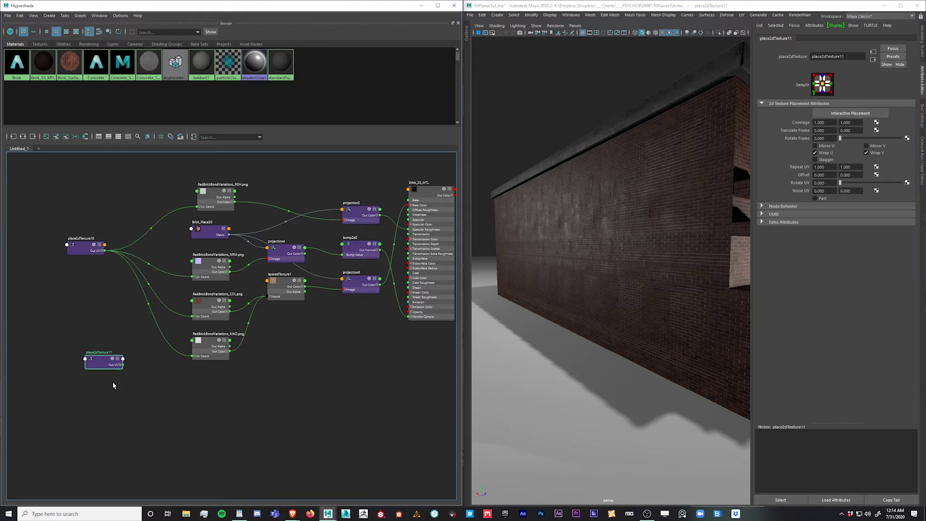
key("Delete")
Step: Move place2dTexture10 closer to the file textures and bring the File Explorer window with the Concrete_Simple folder onto the main screen
left_click_drag(82, 250, 95, 260)
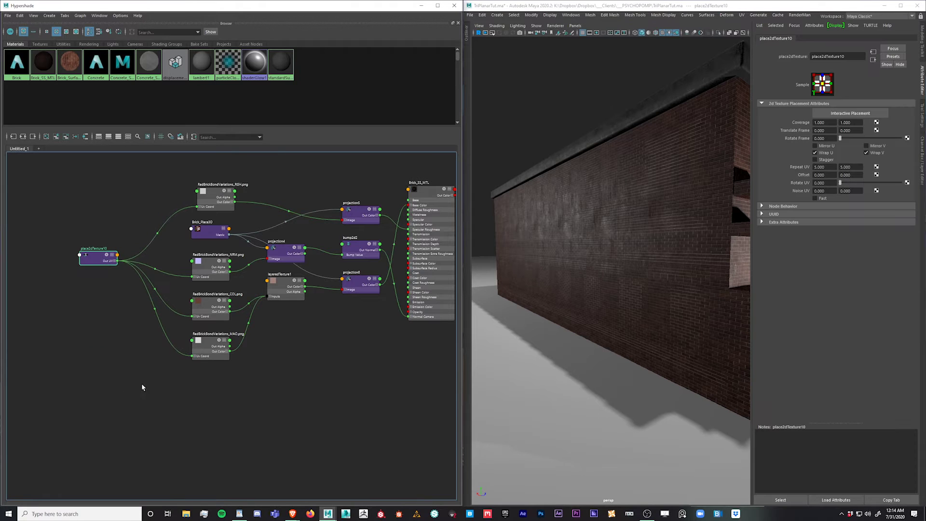
left_click(187, 513)
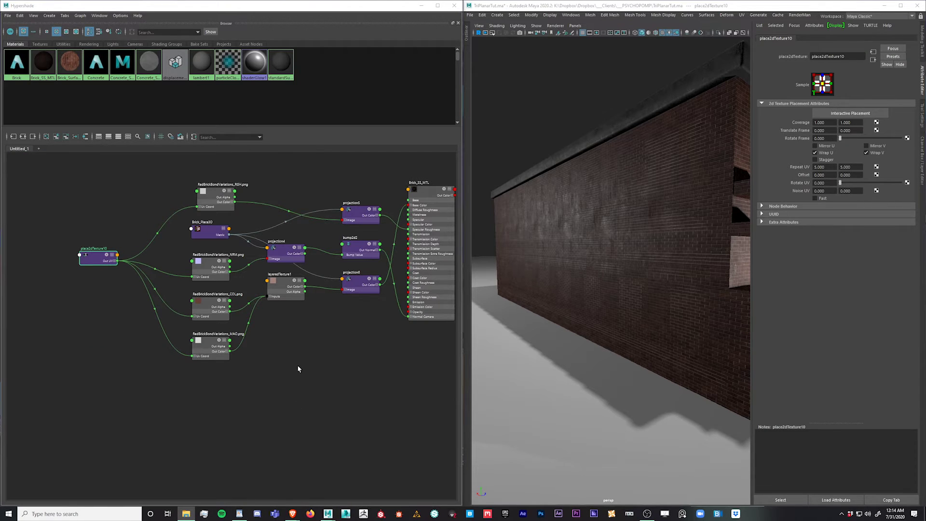
left_click_drag(882, 186, 583, 109)
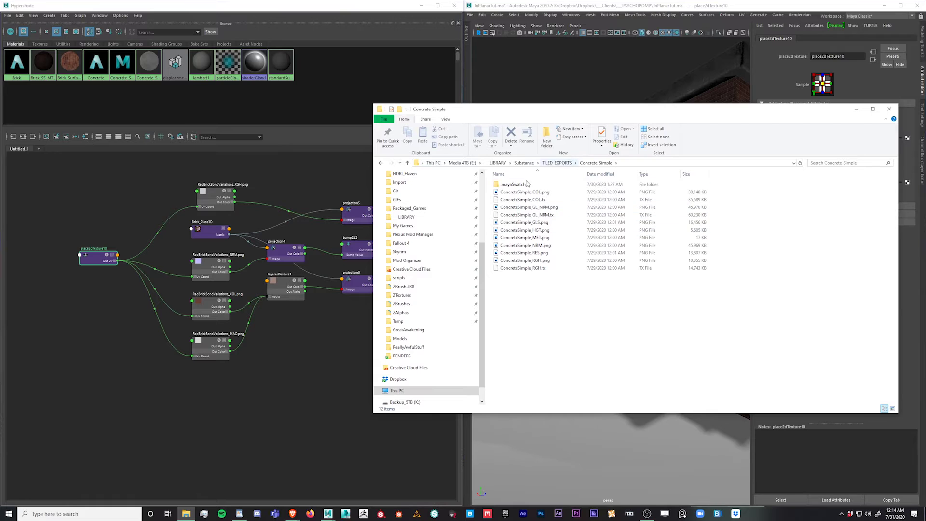
scroll(434, 299, "up", 4)
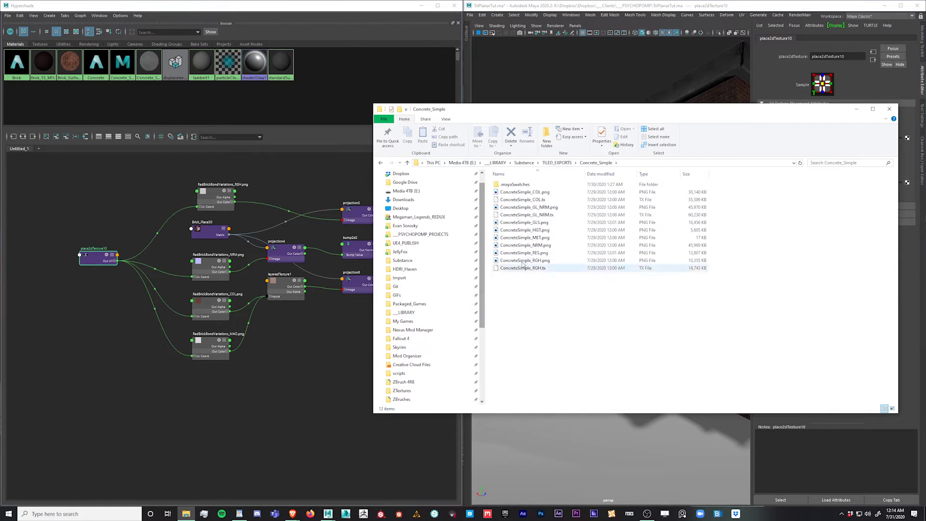
Step: Bring ConcreteSimple_COL.png from the Concrete_Simple folder into the node graph beneath the brick network, and minimize the File Explorer window
left_click(549, 192)
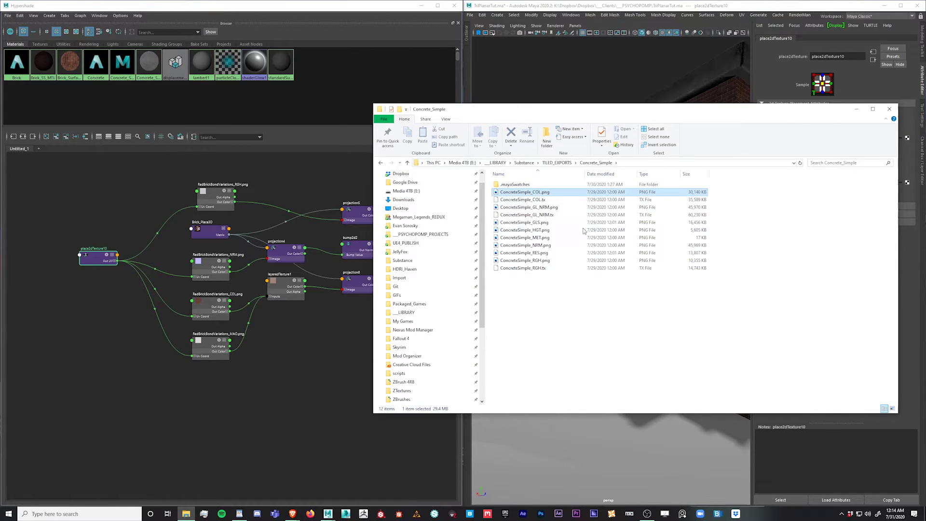
left_click_drag(524, 194, 124, 444)
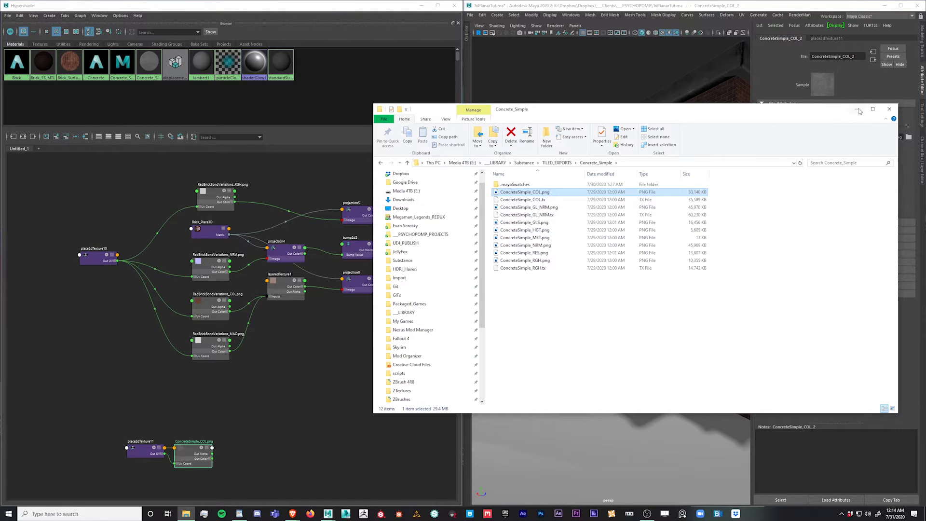
left_click(856, 109)
Step: Line up the concrete color texture and its place2dTexture node under the brick file textures, and delete both nodes
left_click(110, 415)
mouse_move(188, 448)
left_mouse_down()
mouse_move(232, 440)
mouse_move(204, 448)
left_mouse_up()
left_click_drag(143, 472, 204, 453)
left_click_drag(204, 452, 206, 405)
left_click(202, 458)
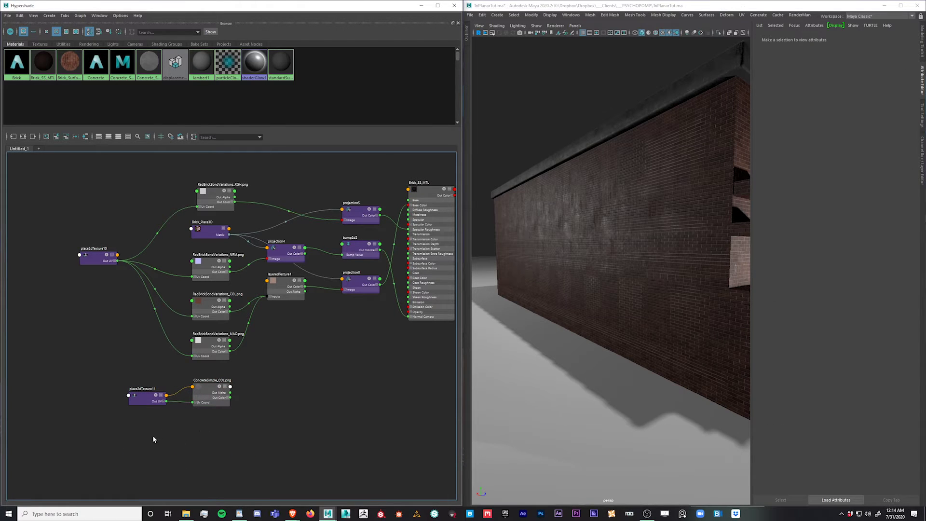
left_click_drag(145, 437, 215, 402)
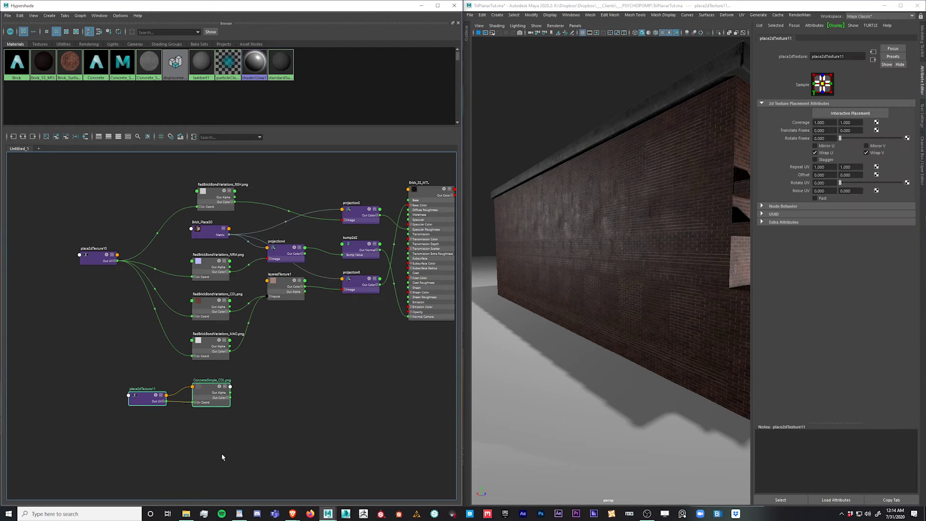
key("Delete")
Step: Move Brick_Place3D above the projection nodes, and shift the NRM, COL and MAO file textures up beneath the RGH texture
mouse_move(320, 415)
middle_mouse_down("alt")
mouse_move(282, 436)
mouse_move(281, 463)
middle_mouse_up("alt")
middle_click_drag(207, 409, 230, 371, "alt")
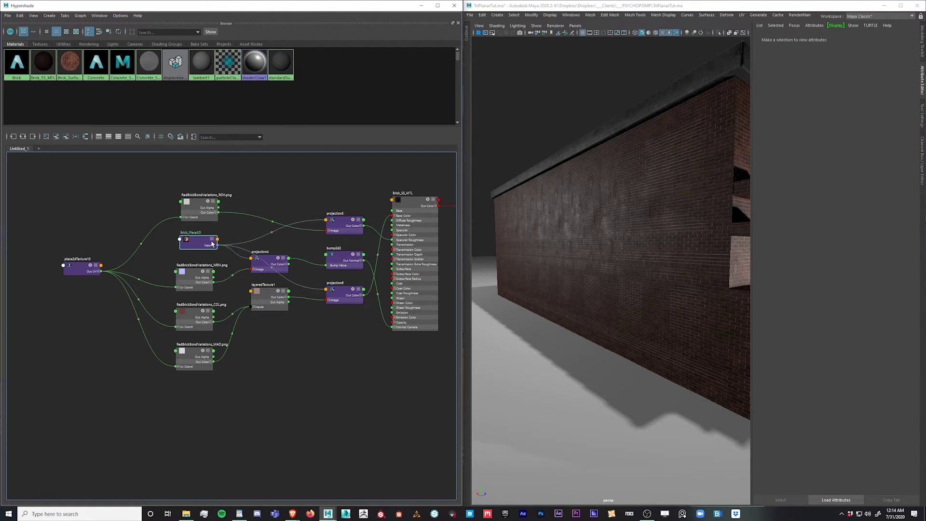
left_click_drag(193, 242, 263, 172)
middle_click_drag(280, 369, 314, 373, "alt")
left_click_drag(89, 394, 216, 194)
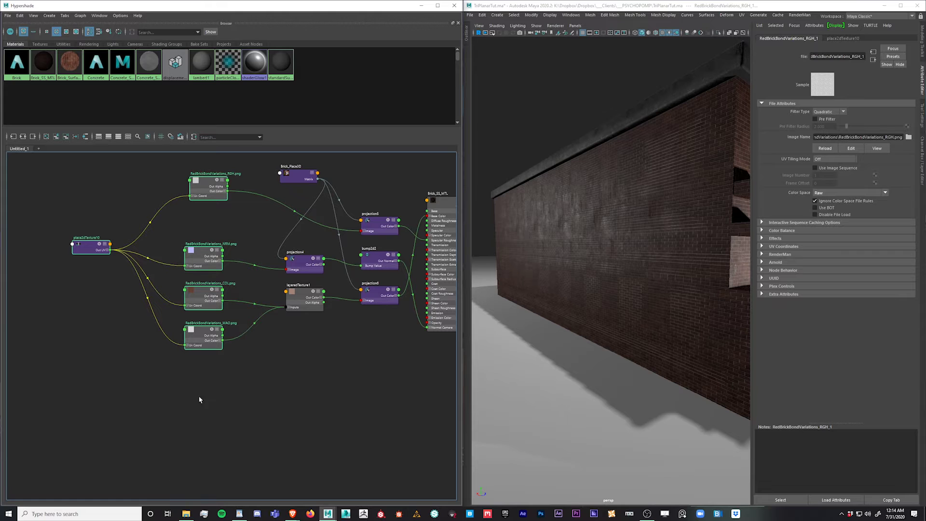
left_click_drag(194, 408, 213, 231)
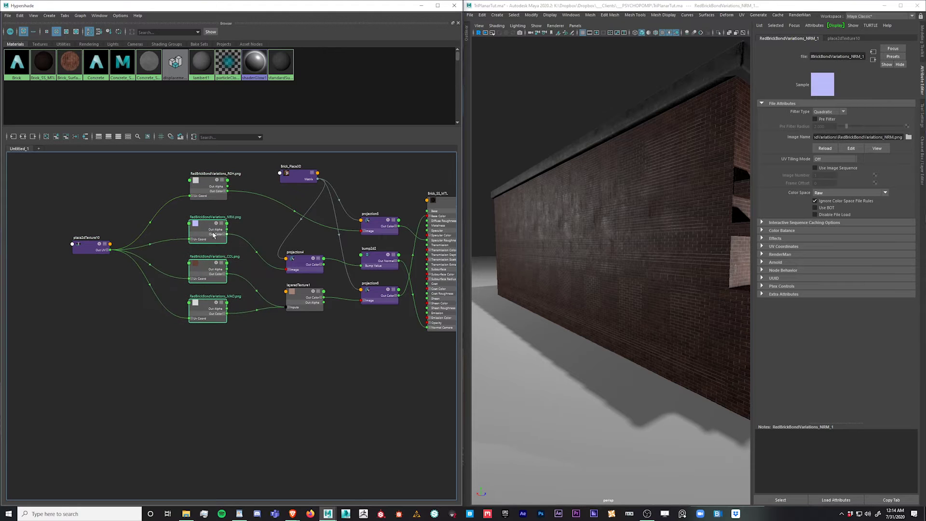
left_click(229, 358)
Step: Examine how the NRM texture runs through projection4 and bump2d2 into the Brick_SS_MTL material
middle_click_drag(274, 372, 225, 454, "alt")
scroll(255, 406, "up", 3)
scroll(225, 454, "up", 3)
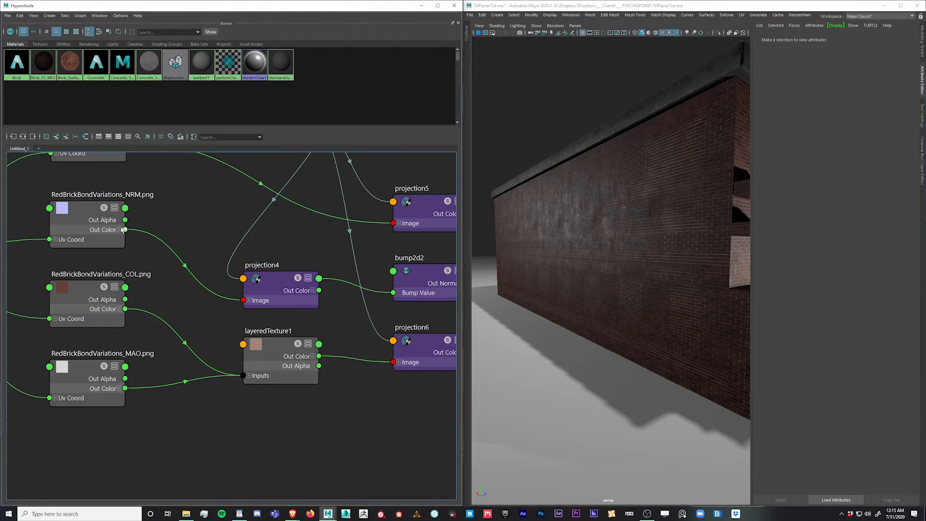
left_click_drag(279, 295, 280, 283)
middle_click_drag(340, 327, 151, 248, "alt")
scroll(381, 169, "down", 3)
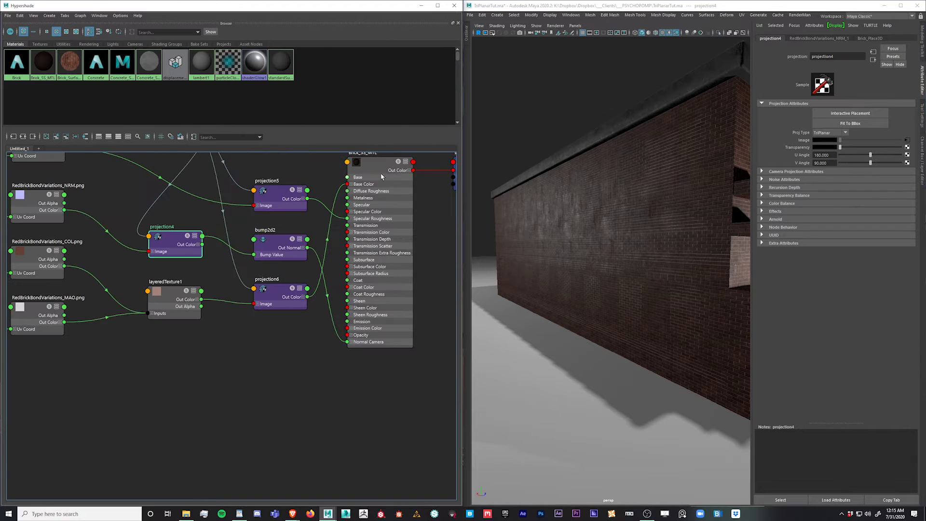
middle_click_drag(366, 179, 353, 211, "alt")
mouse_move(367, 203)
left_mouse_down()
mouse_move(379, 215)
mouse_move(378, 201)
left_mouse_up()
left_click(292, 377)
Step: Expand layeredTexture1 down to its individual inputs and follow the COL and MAO textures through it into projection6
middle_click_drag(143, 400, 229, 384, "alt")
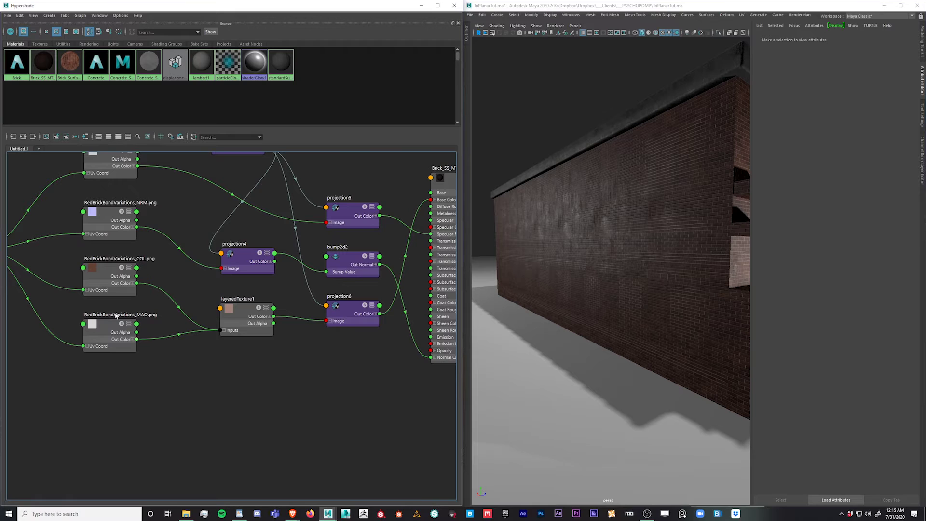
left_click_drag(103, 330, 109, 336)
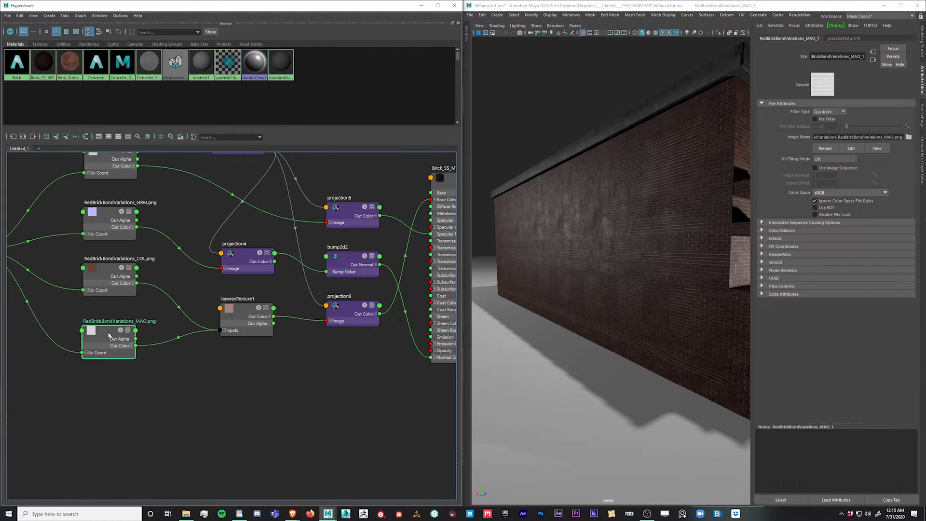
left_click(272, 309)
left_click(266, 309)
left_click(224, 352)
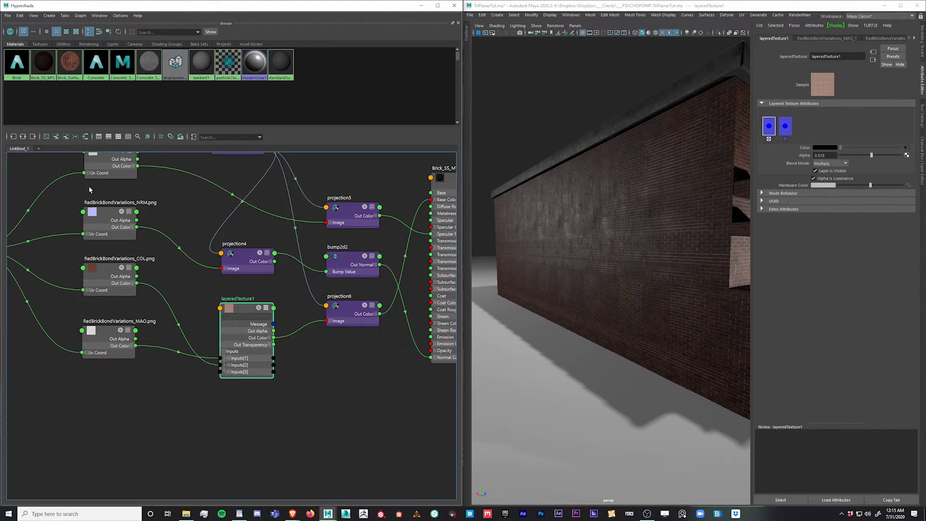
left_click(283, 439)
key("a")
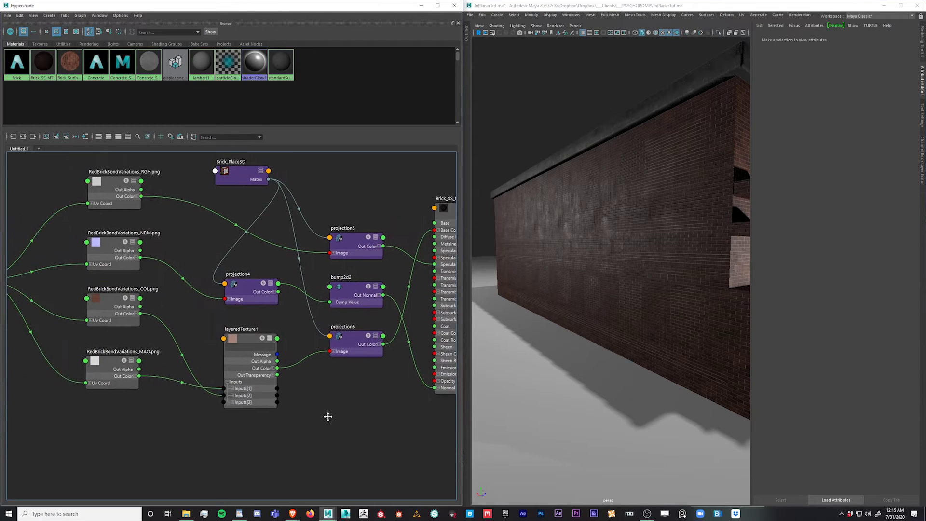
left_click_drag(270, 362, 276, 360)
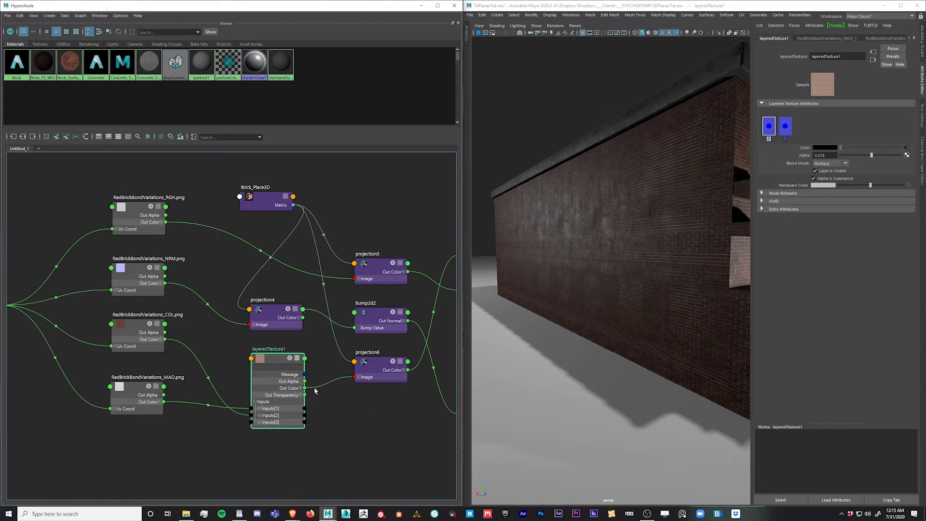
left_click_drag(378, 367, 376, 365)
left_click(376, 417)
middle_click_drag(326, 439, 308, 372, "alt")
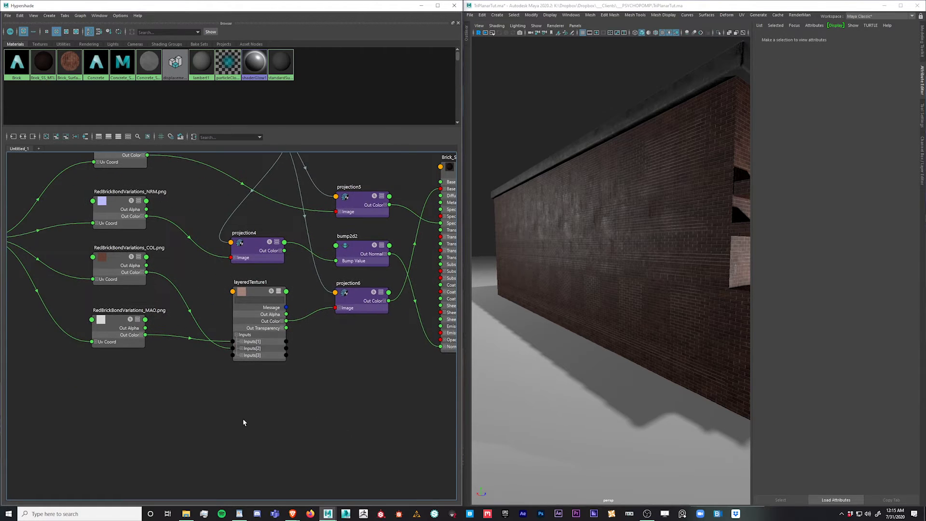
Step: Create a new projection node and place it directly beneath layeredTexture1
key("Tab")
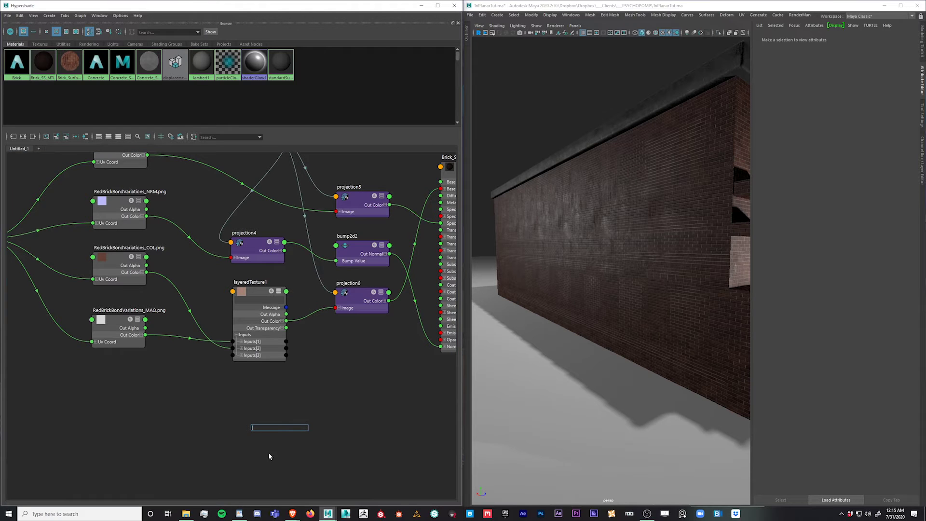
type("pro")
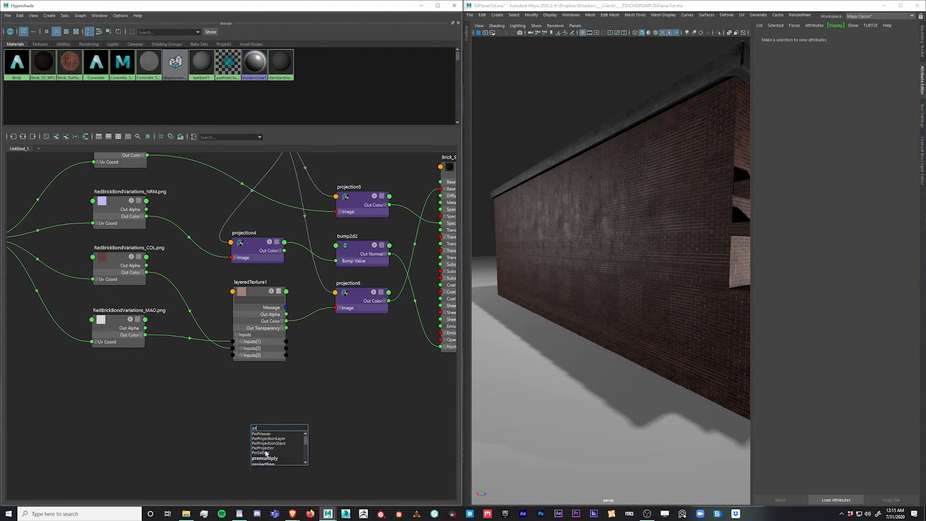
left_click(266, 449)
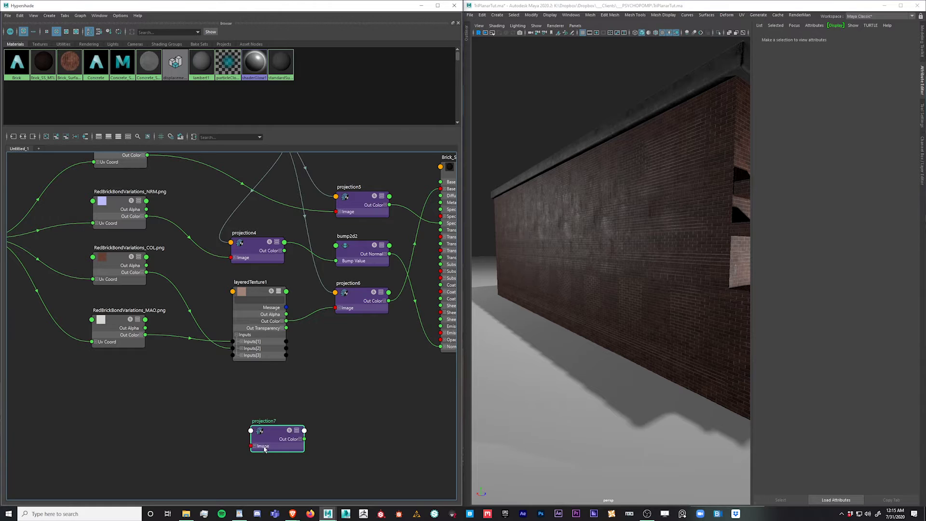
left_click_drag(270, 438, 253, 408)
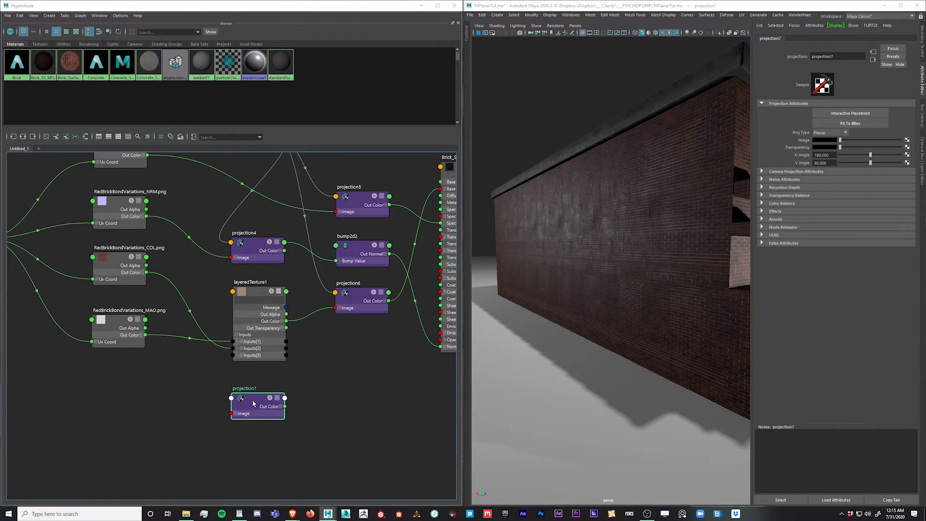
key("ctrl+a")
key("ctrl+a")
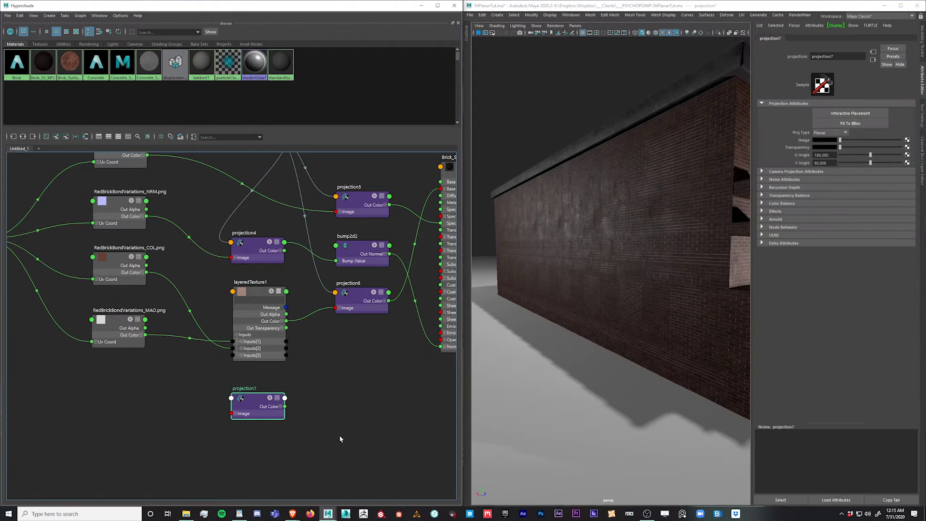
mouse_move(253, 404)
left_mouse_down()
mouse_move(296, 390)
mouse_move(255, 391)
mouse_move(252, 401)
left_mouse_up()
left_click_drag(342, 396, 370, 437)
left_click(253, 398)
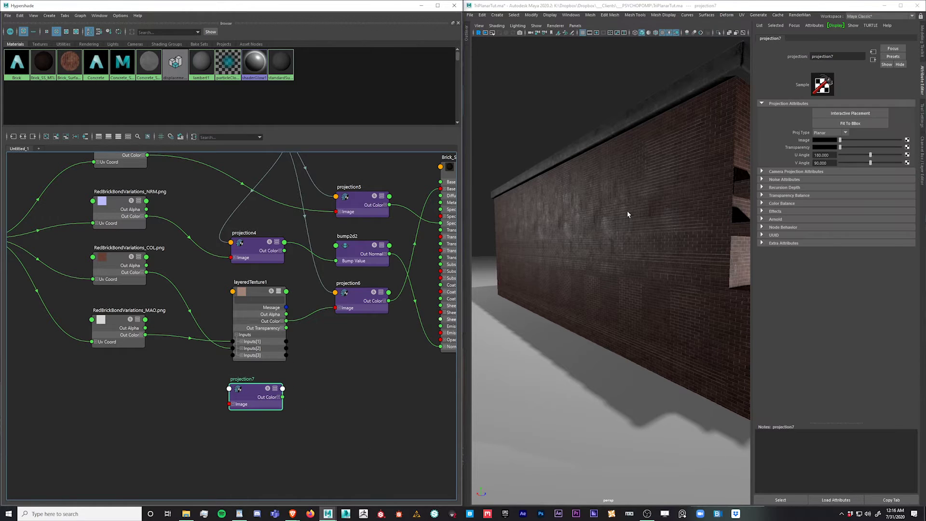
Step: Set the new projection node's Proj Type to TriPlanar and align the node under layeredTexture1
left_click(829, 133)
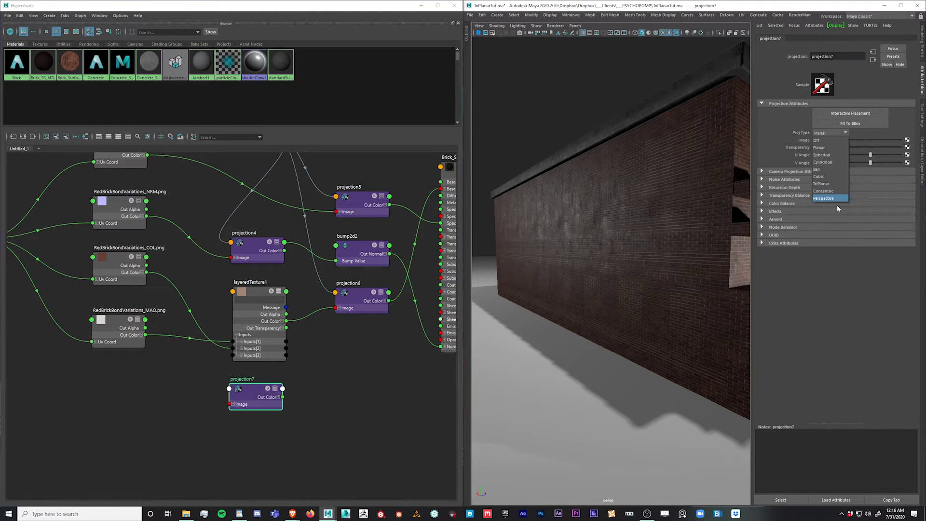
left_click(774, 135)
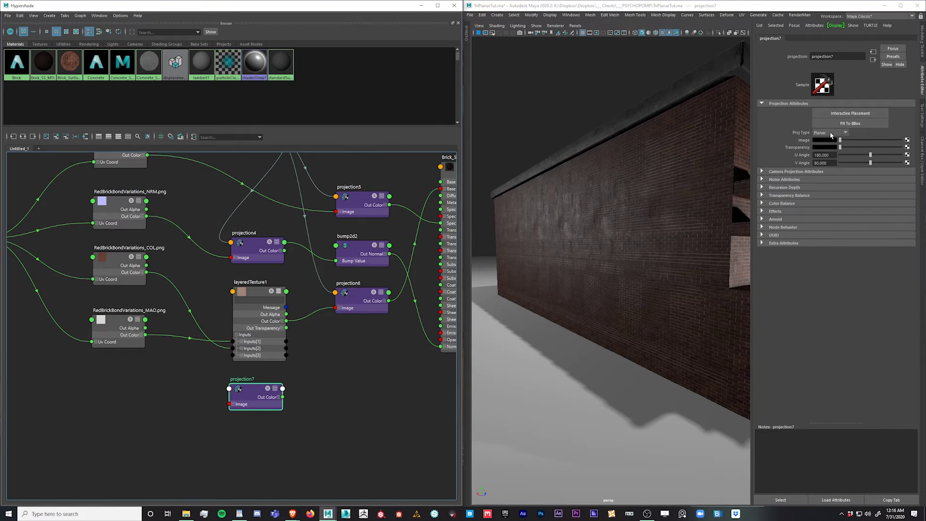
left_click(831, 135)
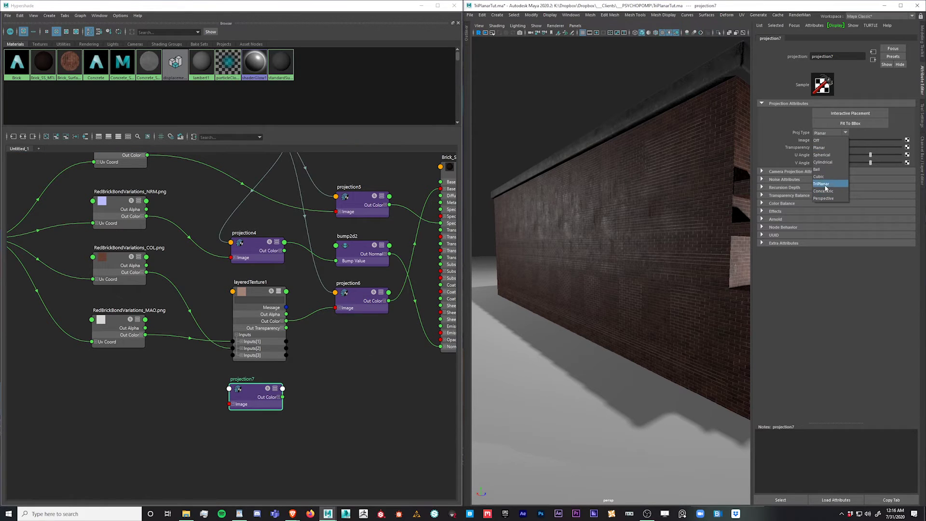
left_click(825, 187)
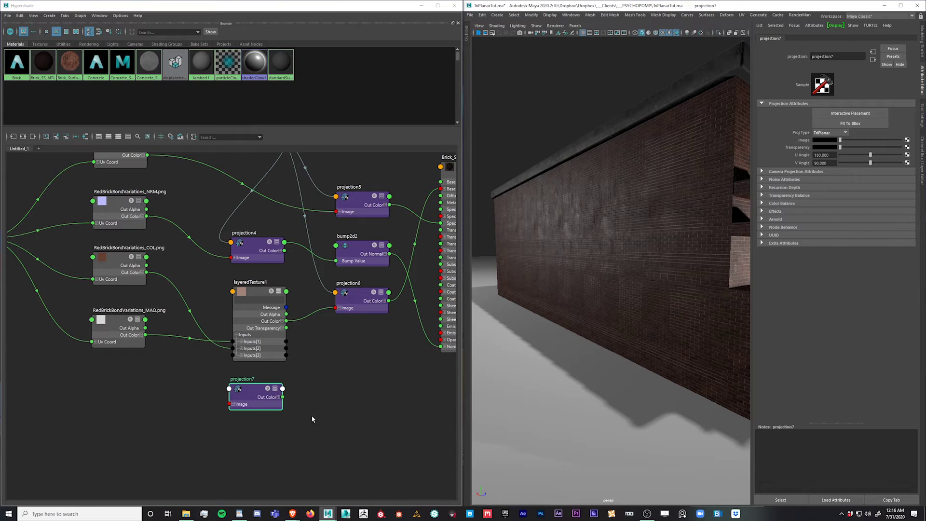
left_click_drag(262, 390, 266, 393)
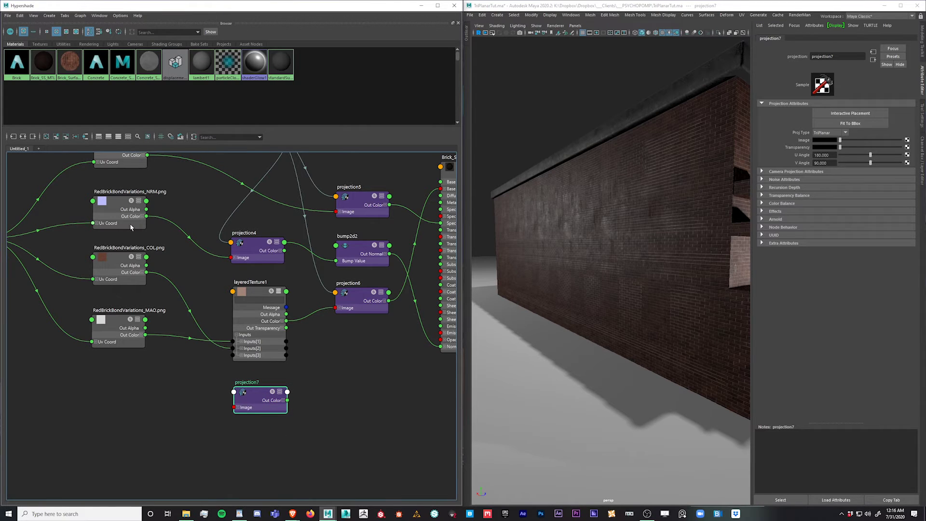
Step: Connect the NRM texture's Out Color to projection7's Image, and projection7's Out Color to Brick_SS_MTL's Normal Camera
left_click_drag(147, 217, 447, 347)
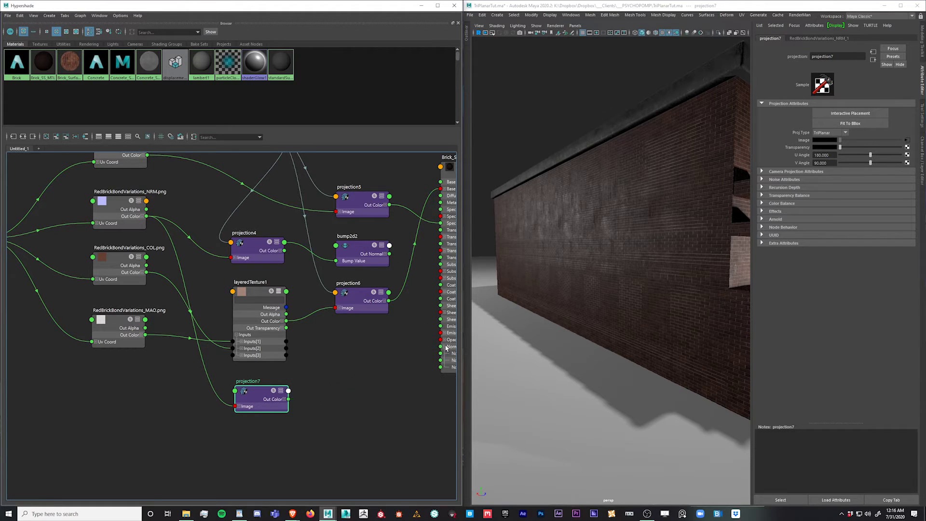
left_click(396, 403)
middle_click_drag(364, 409, 321, 430)
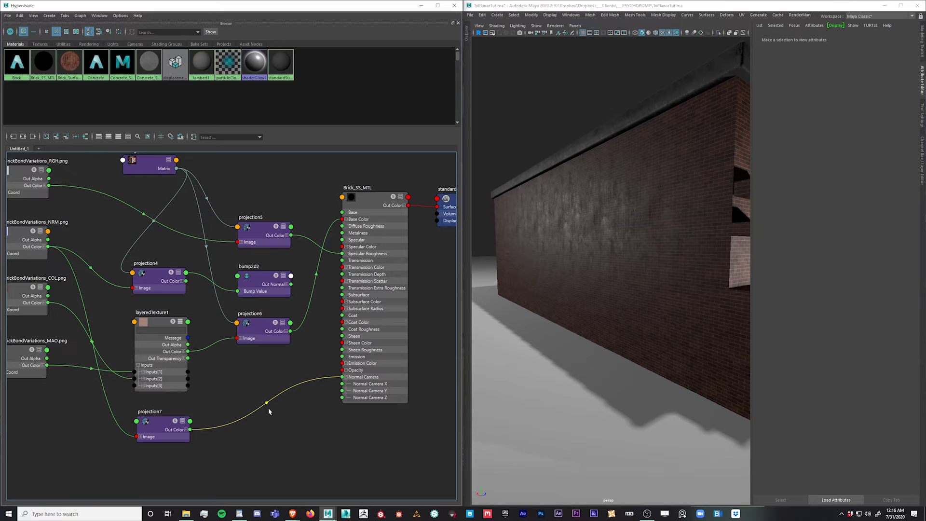
Step: Remove the connection between projection7 and Normal Camera, and select Brick_SS_MTL to review its inputs
key("Delete")
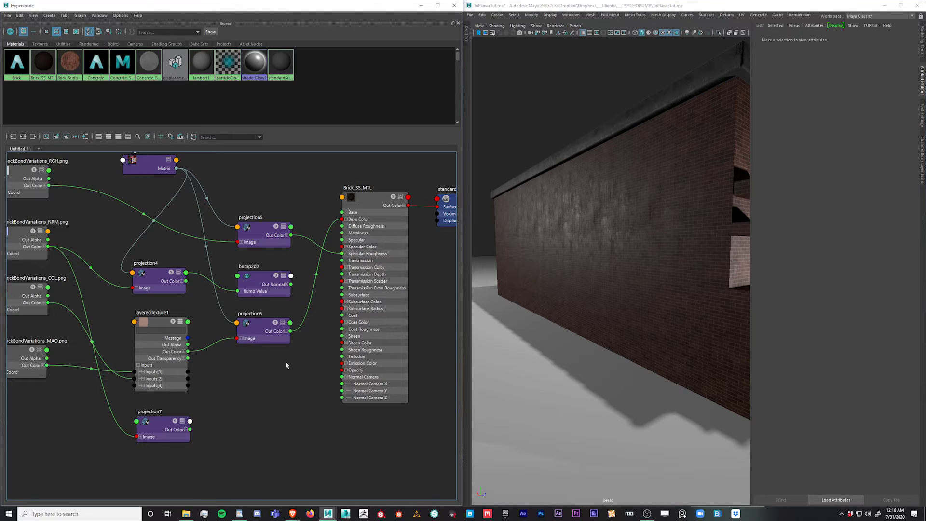
left_click(369, 197)
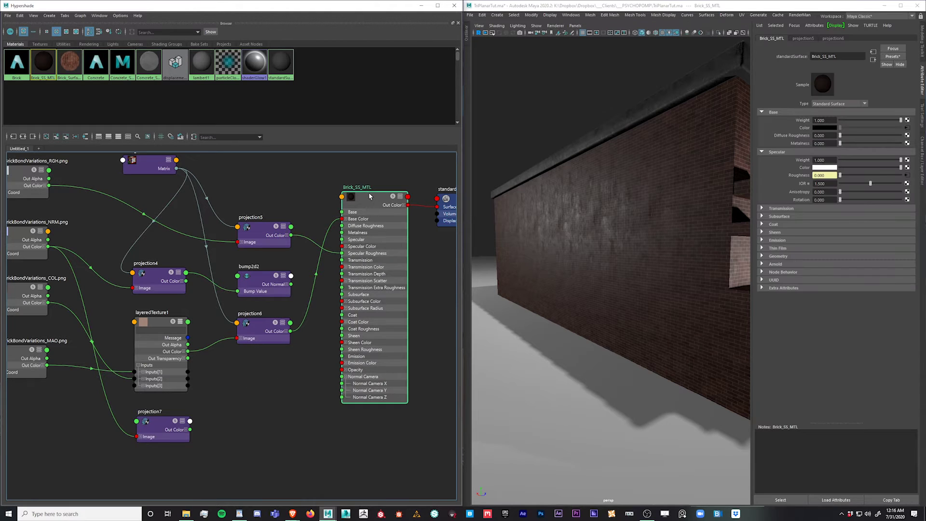
middle_click_drag(263, 386, 302, 383, "alt")
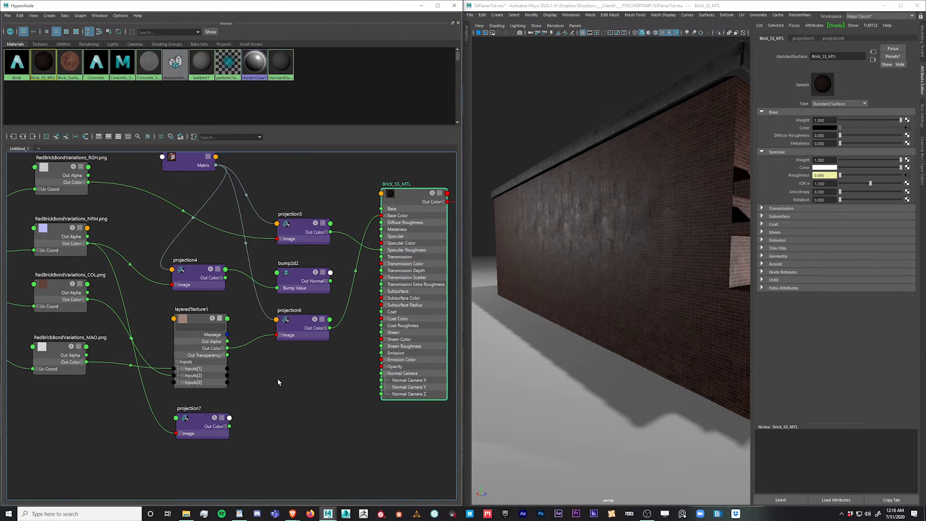
mouse_move(299, 419)
middle_mouse_down("alt")
mouse_move(293, 425)
mouse_move(306, 417)
middle_mouse_up("alt")
left_click_drag(417, 210, 403, 209)
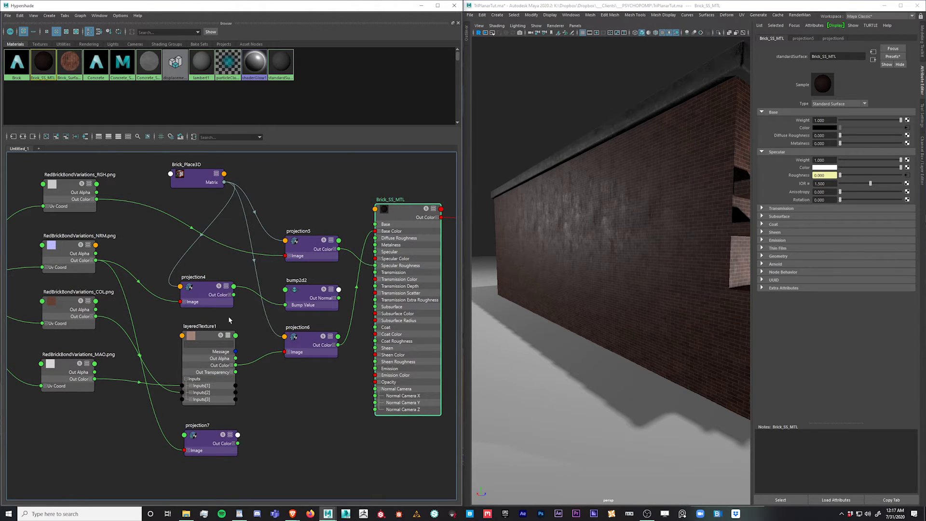
Step: Reconnect bump2d2's Out Normal to Brick_SS_MTL's Normal Camera, nudging bump2d2 into place between projection5 and projection6
mouse_move(308, 295)
left_mouse_down()
mouse_move(303, 302)
mouse_move(304, 291)
left_mouse_up()
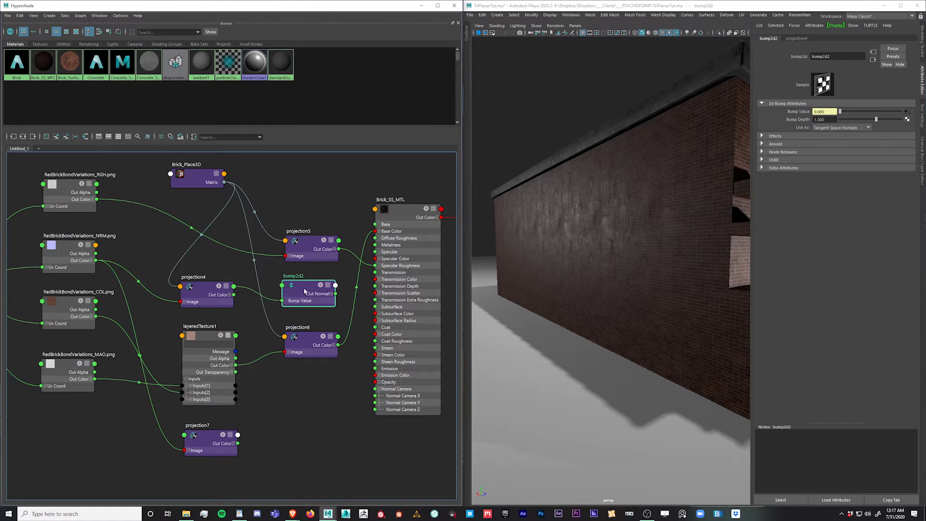
left_click(308, 391)
mouse_move(302, 428)
middle_mouse_down("alt")
mouse_move(316, 400)
mouse_move(318, 423)
middle_mouse_up("alt")
scroll(302, 398, "down", 3)
scroll(303, 401, "up", 3)
left_click_drag(318, 291, 316, 286)
mouse_move(384, 285)
left_mouse_down()
mouse_move(388, 405)
mouse_move(393, 386)
left_mouse_up()
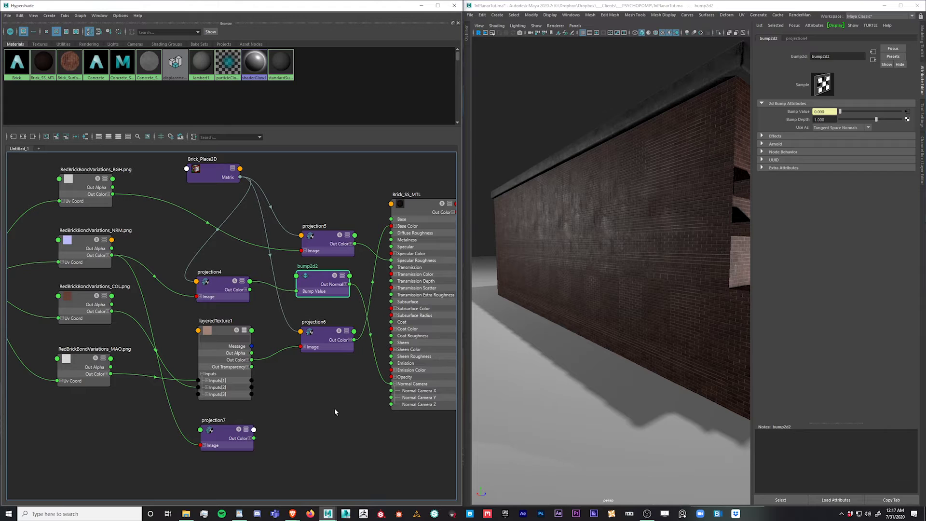
left_click(316, 405)
middle_click_drag(301, 396, 346, 405, "alt")
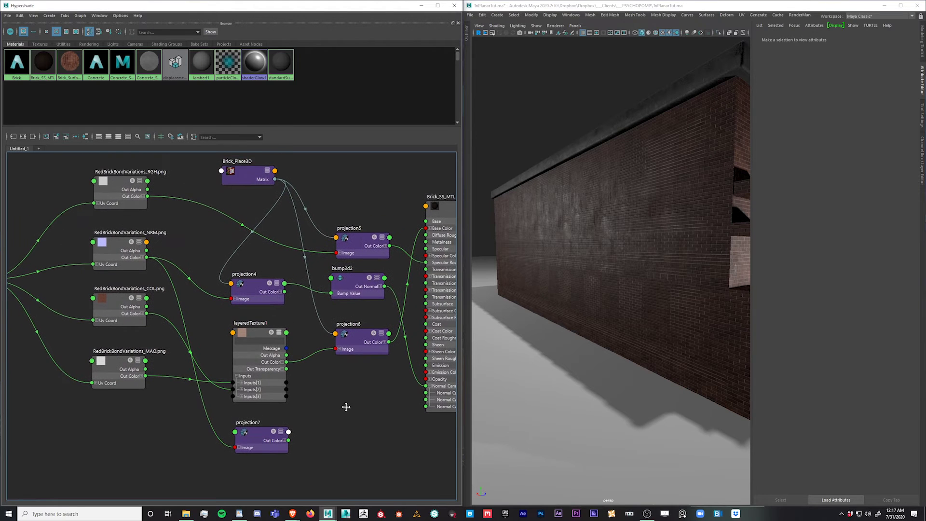
Step: Break the Bump Mapping connection in Brick_SS_MTL's Geometry attributes to disconnect bump2d2 from the material
left_click(351, 286)
left_click_drag(351, 287, 354, 290)
left_click(341, 393)
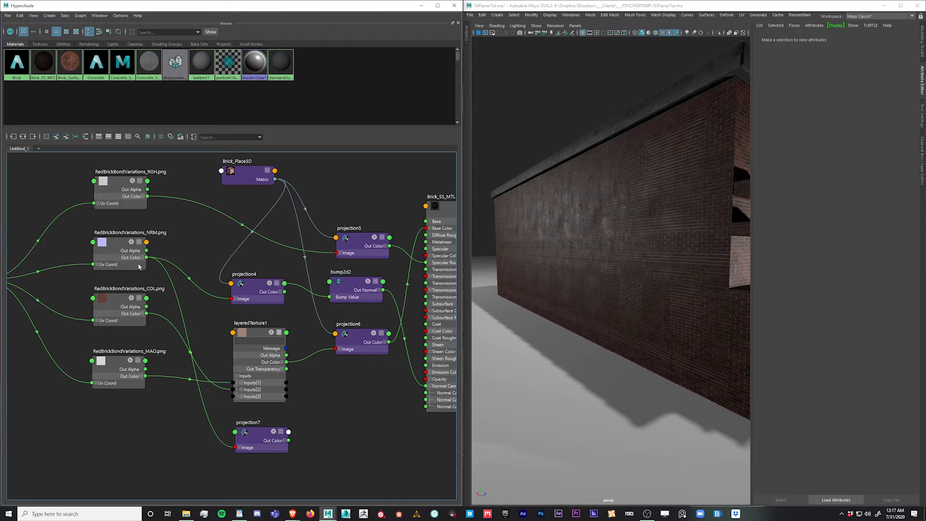
left_click(443, 212)
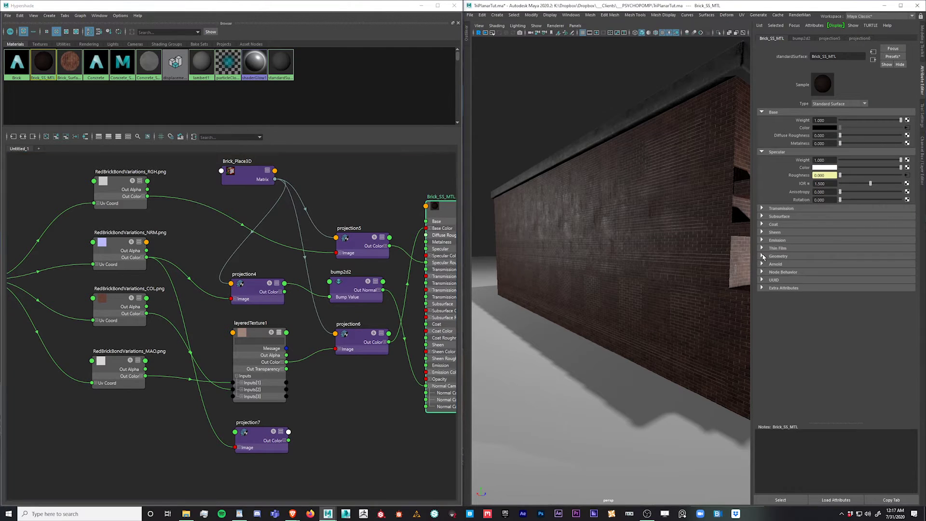
left_click(763, 256)
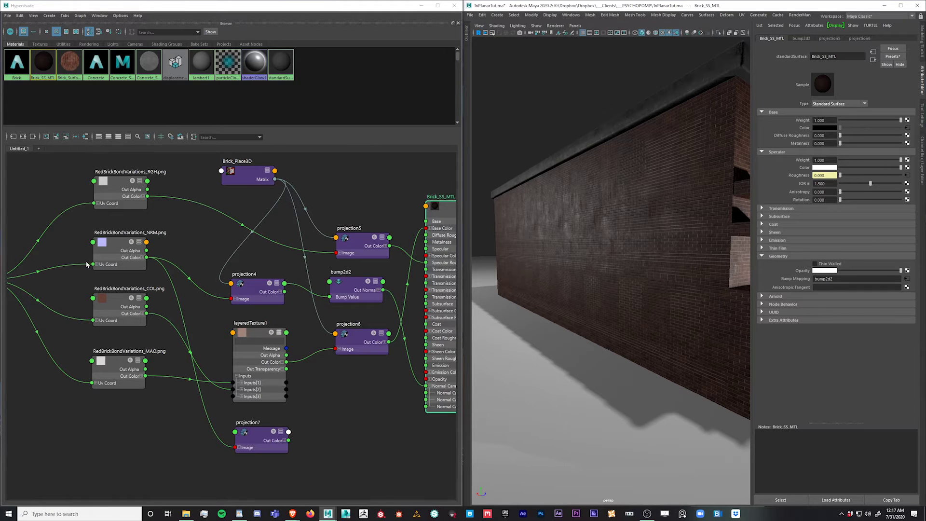
right_click(791, 280)
left_click(804, 300)
right_click(792, 279)
left_click(153, 443)
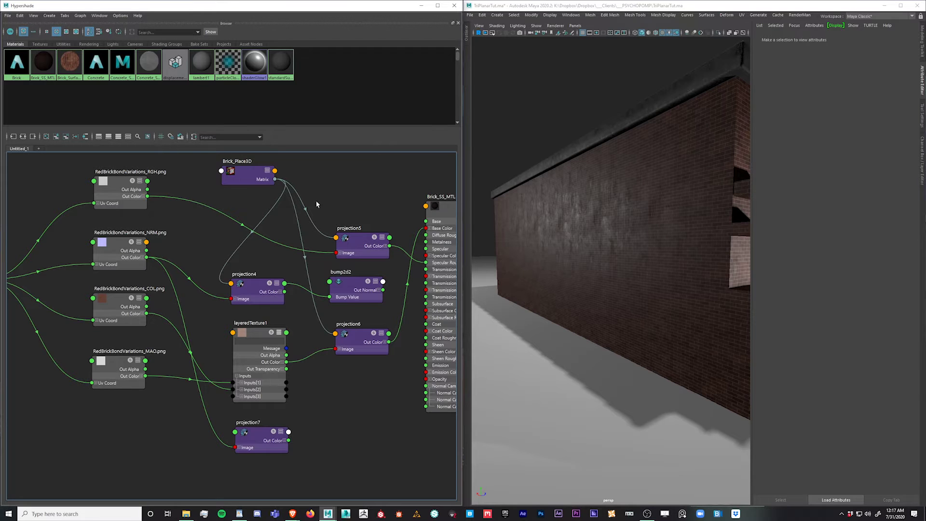
Step: Map the NRM texture directly to Brick_SS_MTL's Bump Mapping, and set the new bump node's Use As to Tangent Space Normals
left_click(439, 215)
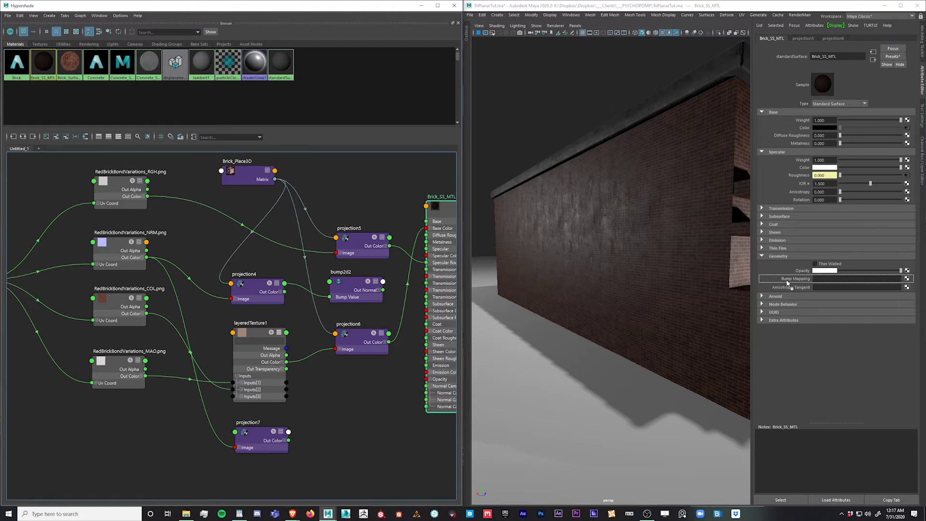
middle_click_drag(792, 283, 792, 284)
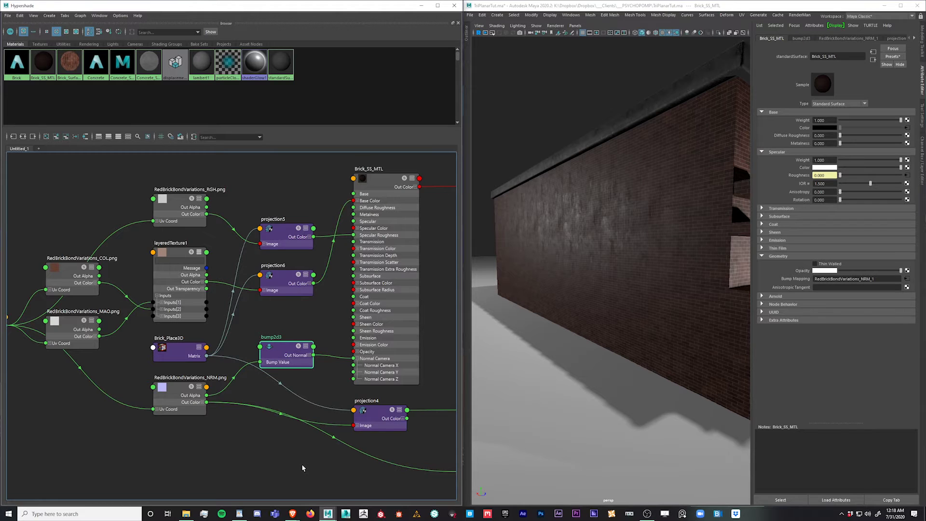
mouse_move(282, 350)
left_mouse_down()
mouse_move(282, 328)
mouse_move(282, 339)
left_mouse_up()
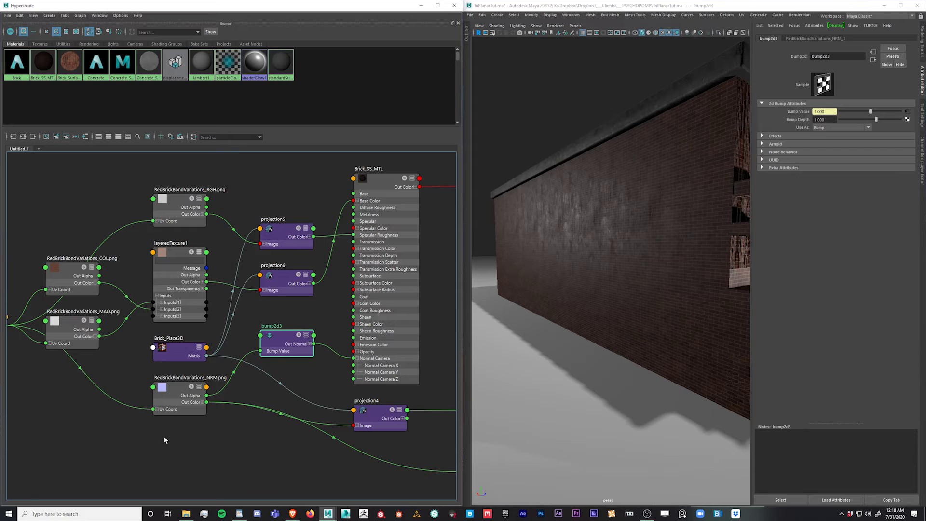
left_click_drag(295, 341, 292, 343)
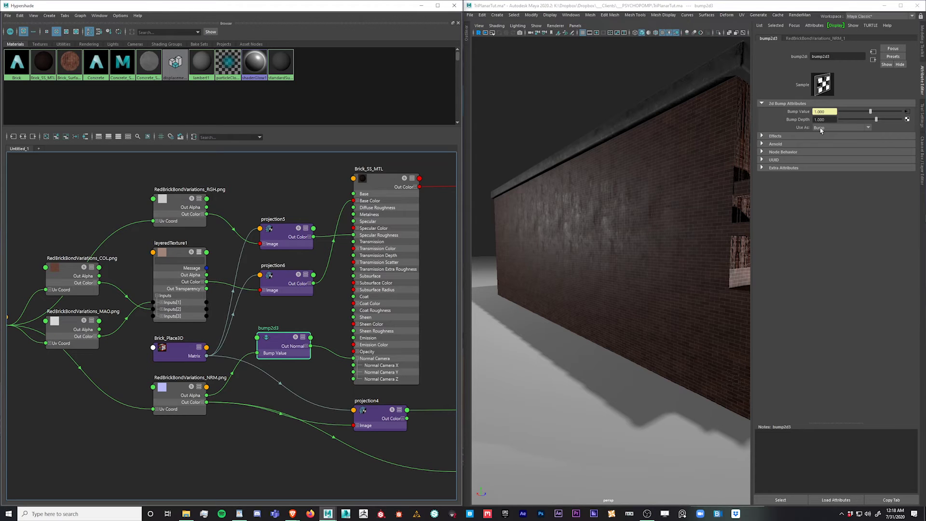
left_click(820, 128)
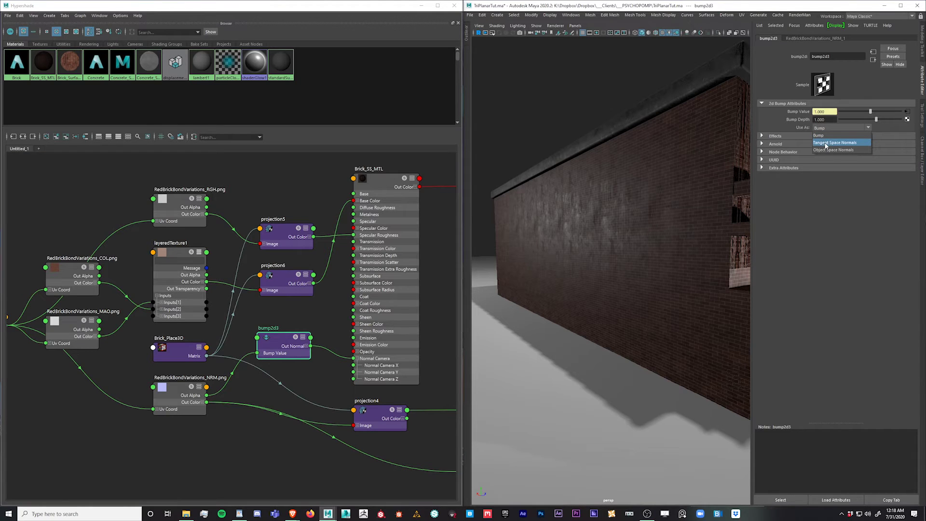
left_click(825, 143)
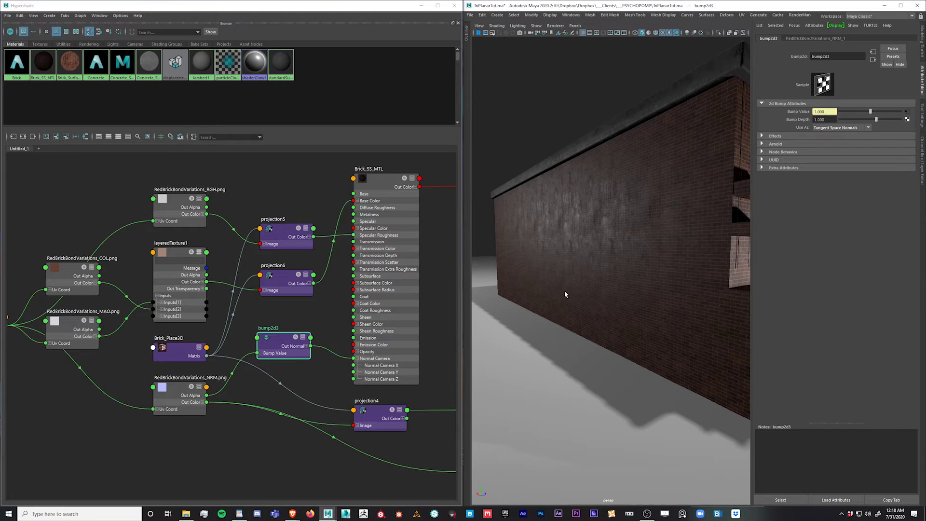
Step: Rearrange the NRM texture, projection4 and bump2d3 nodes so the normal map's route to Normal Camera is easy to follow
left_click_drag(173, 396, 158, 425)
left_click_drag(373, 417, 370, 411)
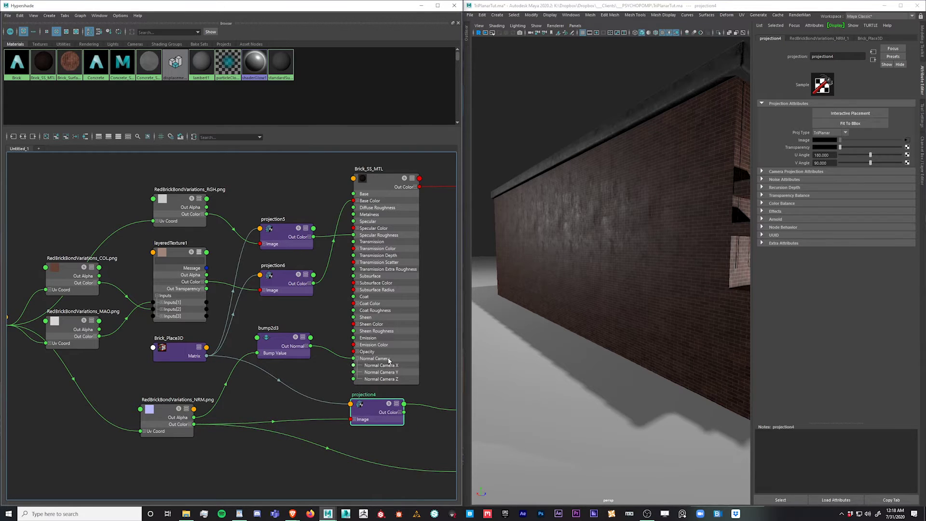
left_click_drag(275, 346, 284, 335)
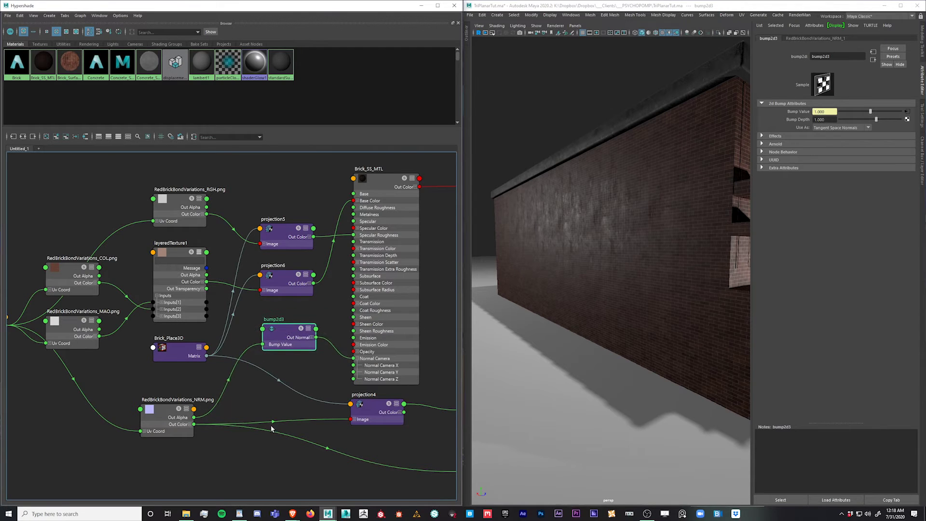
middle_click_drag(250, 408, 286, 367, "alt")
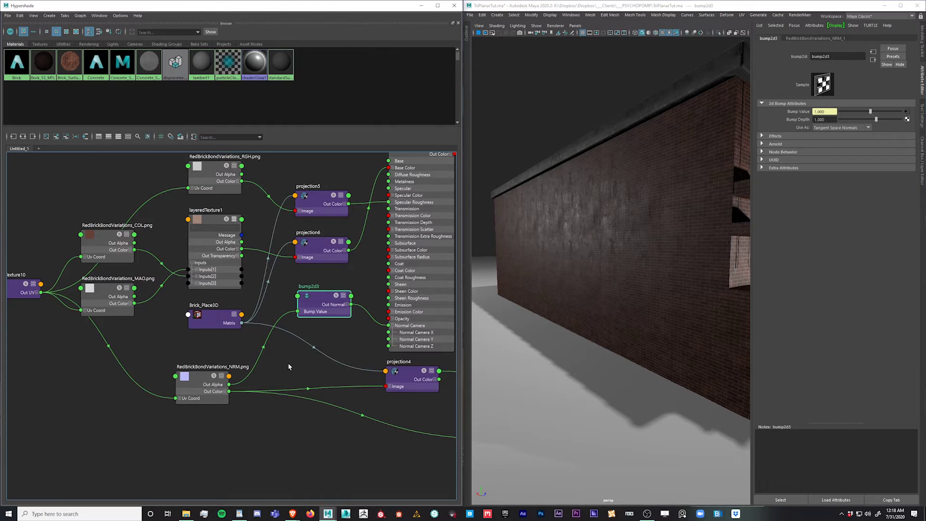
mouse_move(319, 297)
left_mouse_down()
mouse_move(317, 316)
mouse_move(317, 304)
left_mouse_up()
middle_click_drag(238, 451, 211, 453, "alt")
left_click_drag(279, 319, 282, 312)
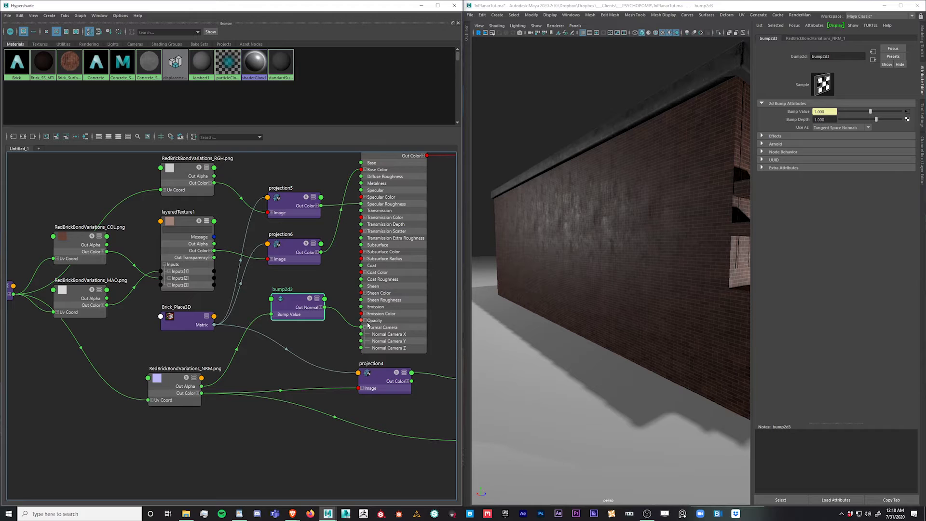
left_click_drag(401, 275, 401, 274)
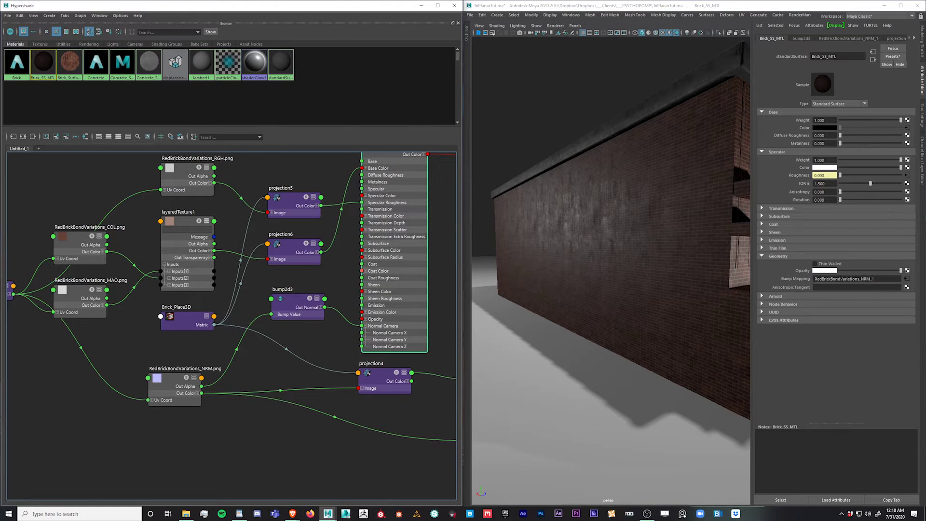
left_click_drag(293, 303, 295, 303)
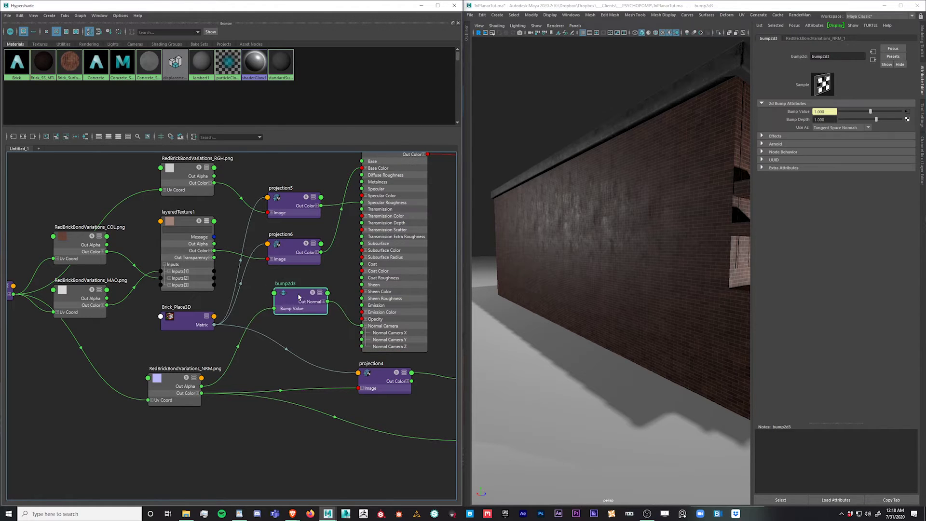
Step: Delete the connection between the NRM texture's Out Alpha and bump2d3's Bump Value, and shift bump2d3 slightly down
left_click_drag(261, 361, 261, 361)
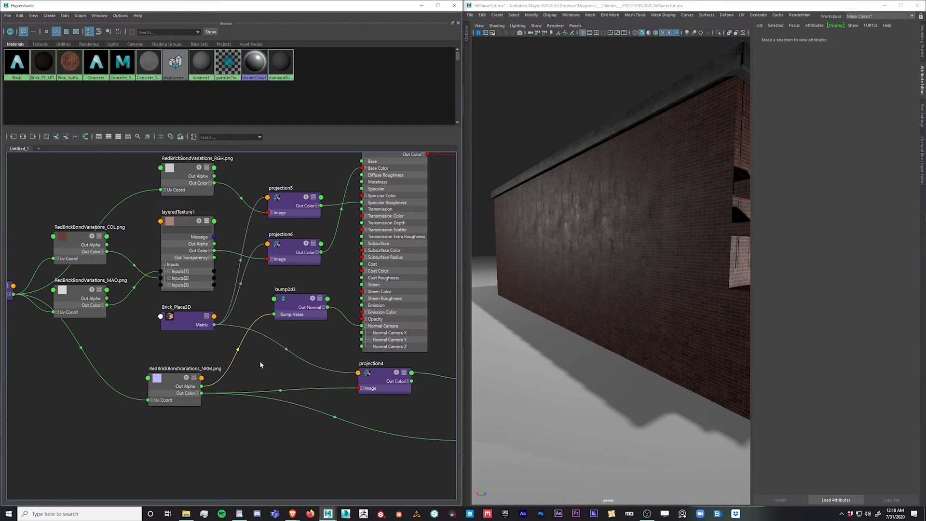
key("Delete")
left_click_drag(297, 311, 297, 320)
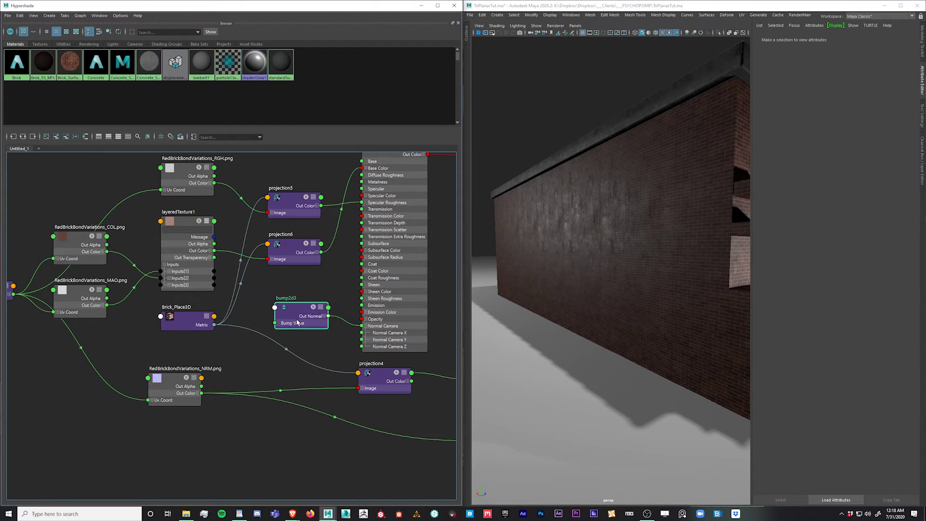
Step: Move projection4 between the NRM texture and bump2d3, shifting the NRM and Brick_Place3D nodes to make room
left_click_drag(377, 376, 251, 359)
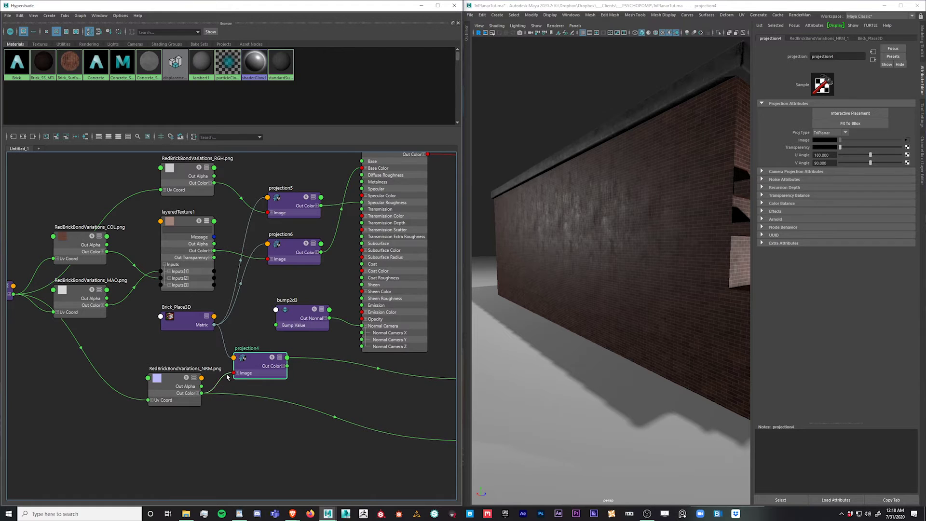
left_click_drag(287, 366, 277, 328)
left_click(278, 381)
left_click_drag(265, 374, 254, 364)
left_click(200, 410)
left_click_drag(169, 383, 147, 388)
left_click(188, 326)
left_click_drag(188, 326, 170, 319)
left_click_drag(246, 361, 240, 364)
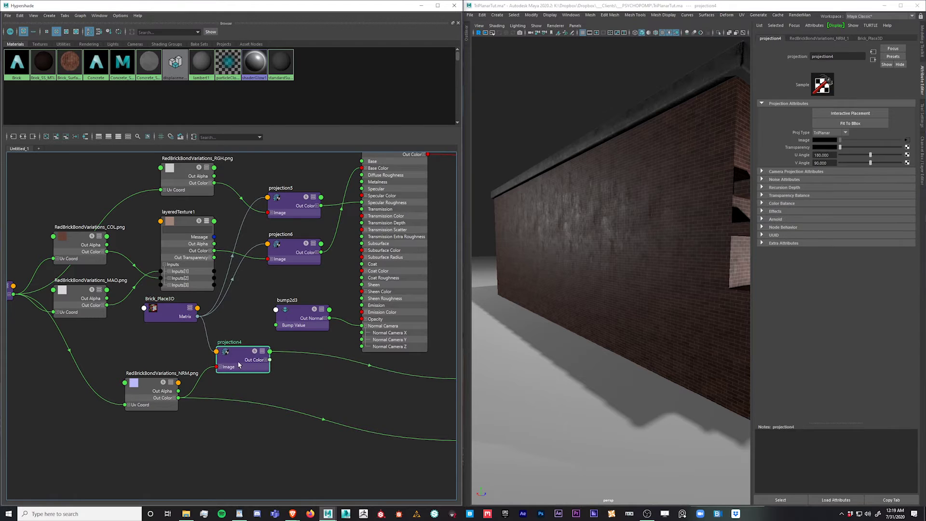
left_click(291, 390)
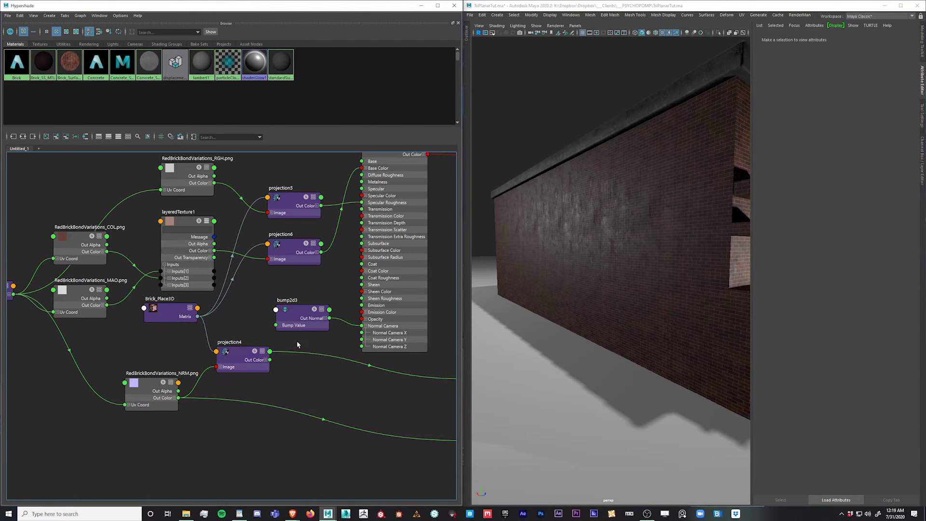
Step: Space bump2d3 and projection4 further apart, leaving a clear gap between their output and input ports
left_click(300, 312)
left_click_drag(300, 313, 306, 325)
left_click(304, 387)
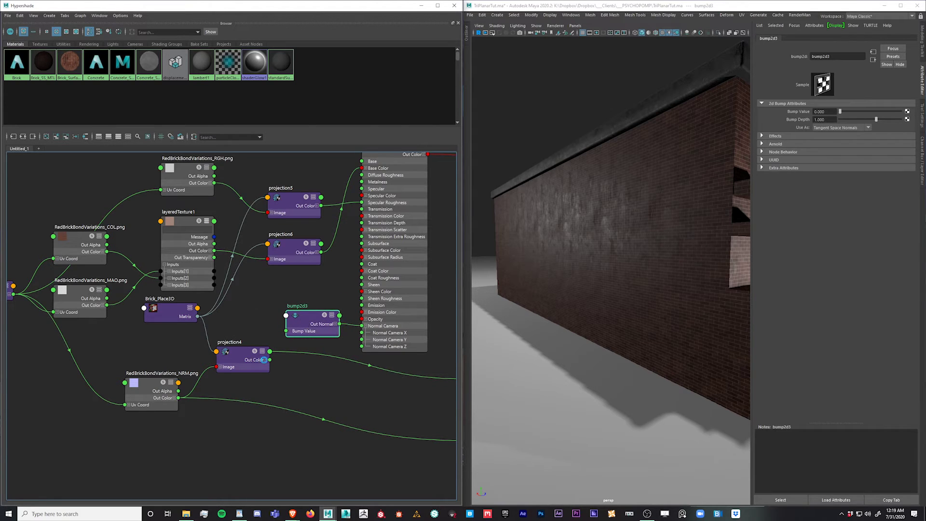
left_click(297, 388)
left_click_drag(243, 364, 235, 362)
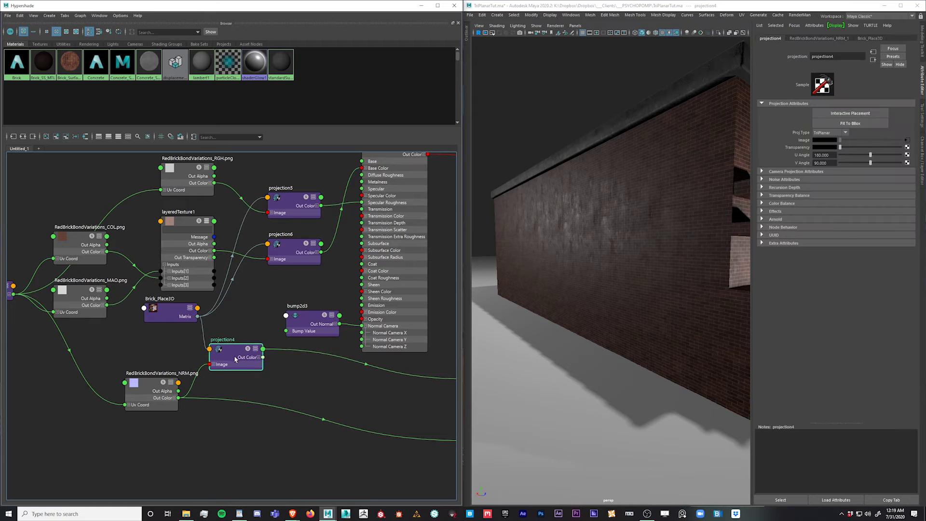
left_click(291, 383)
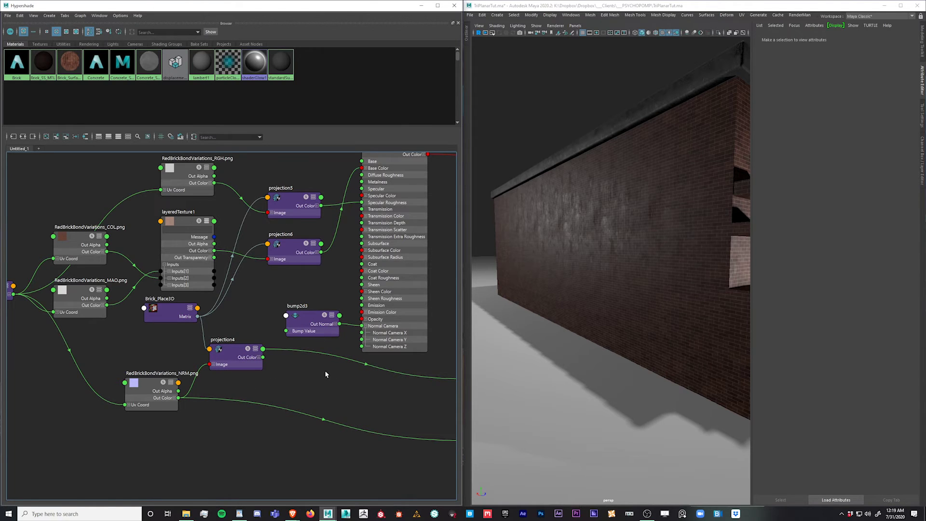
Step: Connect projection4's outAlpha to bump2d3's bumpValue with the Connection Editor
left_click(310, 322)
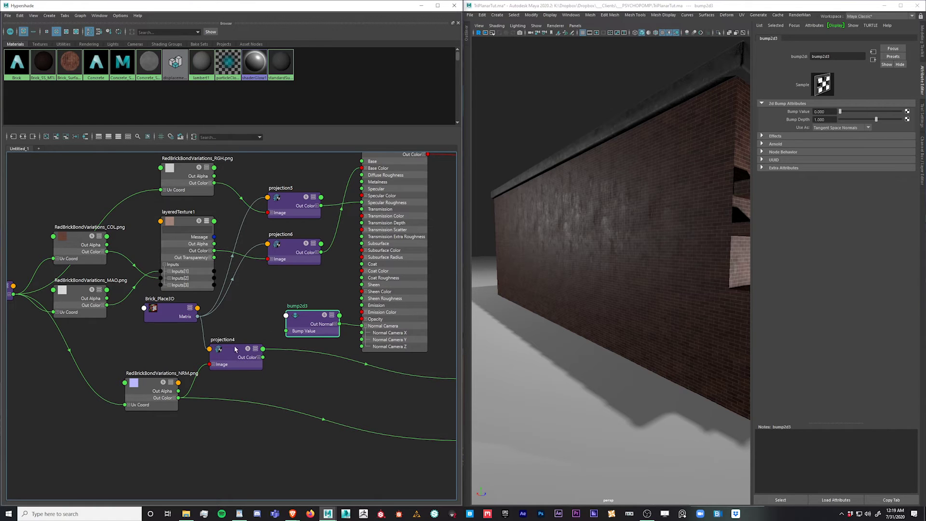
scroll(233, 354, "up", 2)
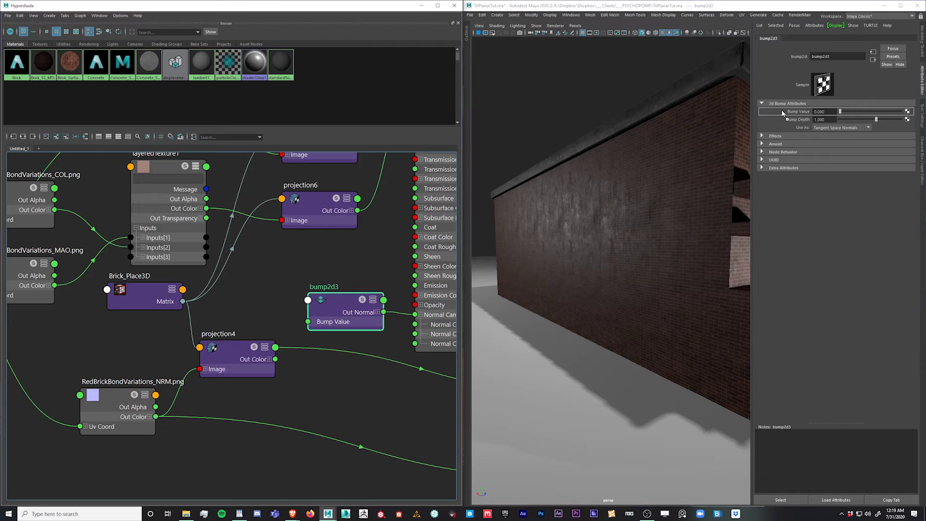
middle_click_drag(782, 109, 781, 109)
left_click_drag(529, 92, 547, 97)
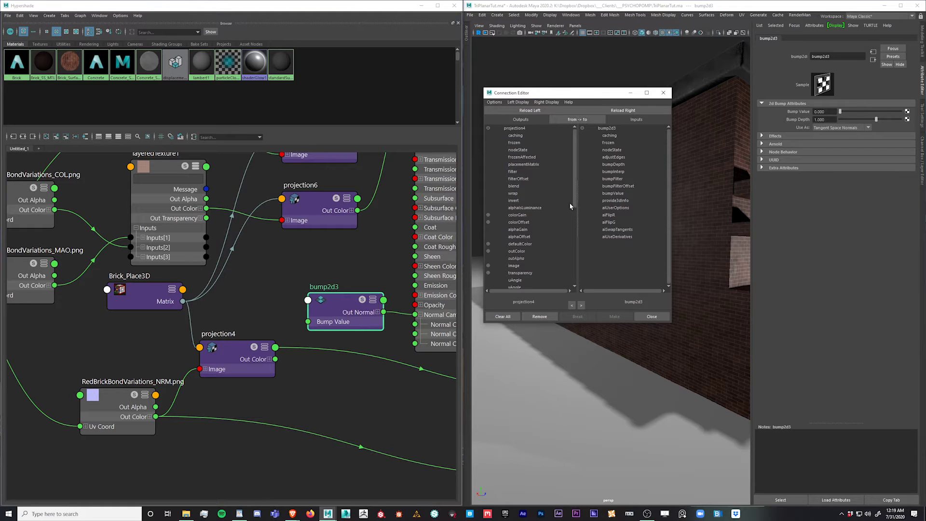
left_click(519, 259)
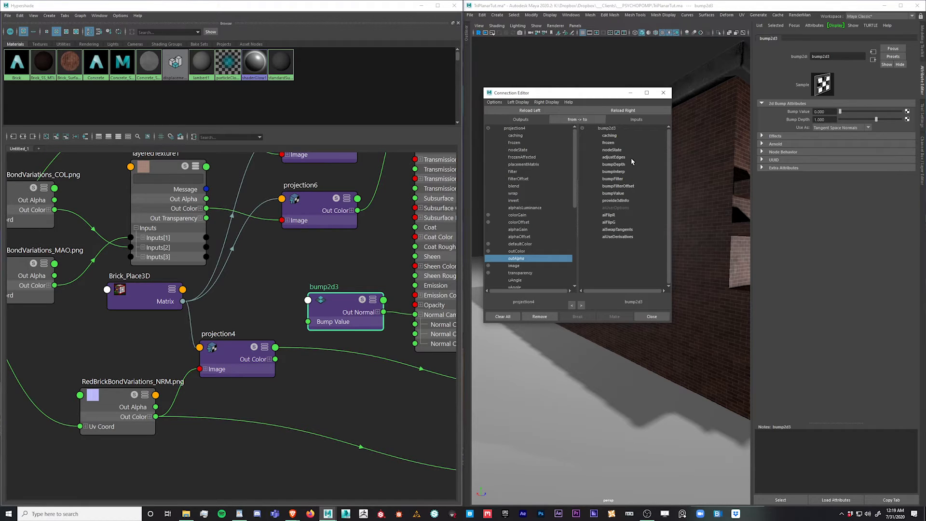
left_click(614, 193)
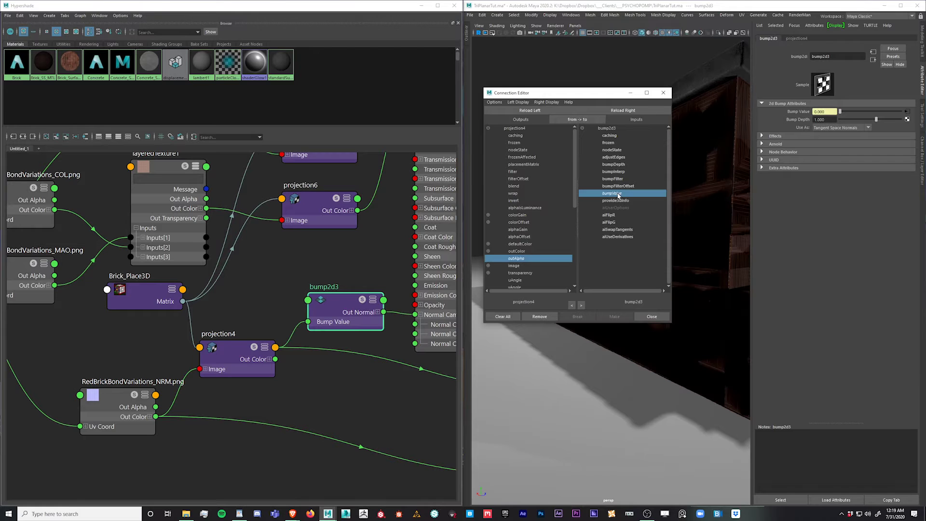
left_click(651, 317)
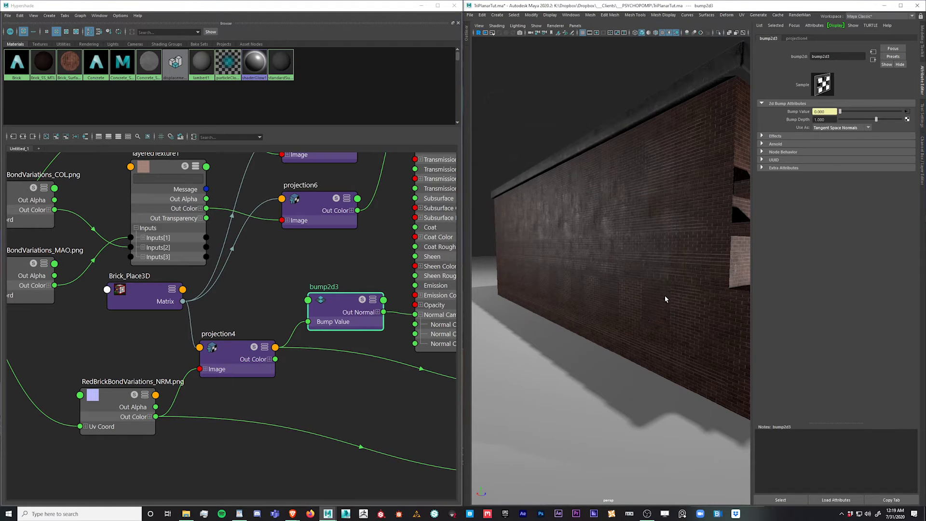
Step: Align projection4 closer to bump2d3's level and nudge Brick_Place3D away from it
left_click_drag(230, 355, 233, 336)
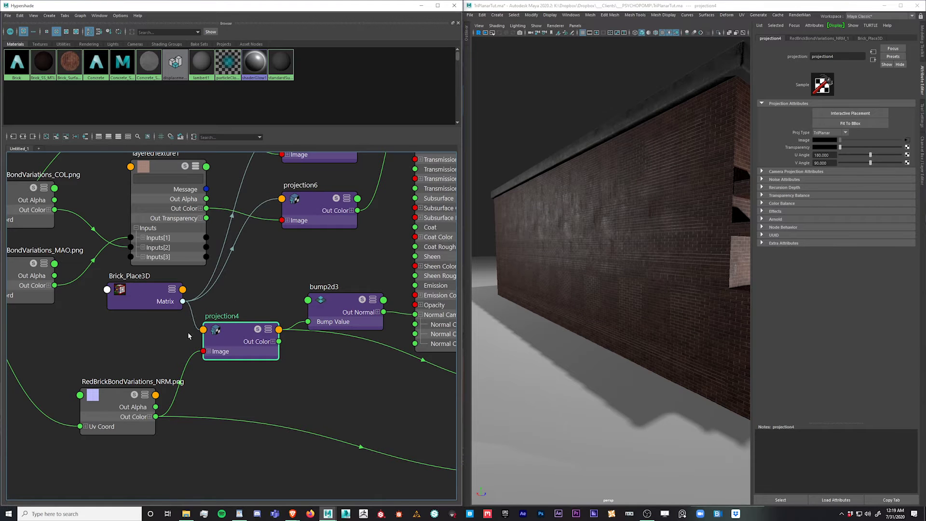
middle_click_drag(320, 389, 273, 390, "alt")
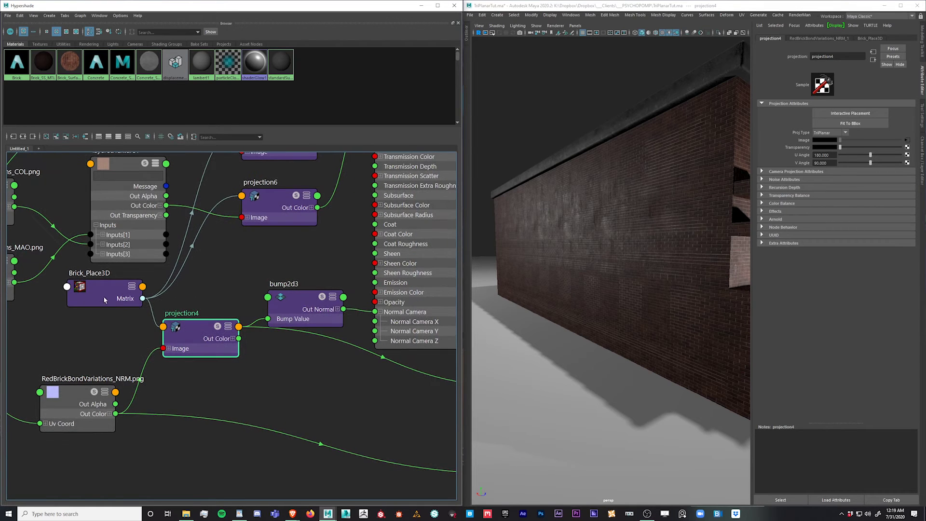
middle_click_drag(181, 369, 264, 368, "alt")
left_click_drag(184, 296, 169, 293)
Step: Create a new place3dTexture node and position it below the NRM texture node
middle_click_drag(261, 476, 282, 359, "alt")
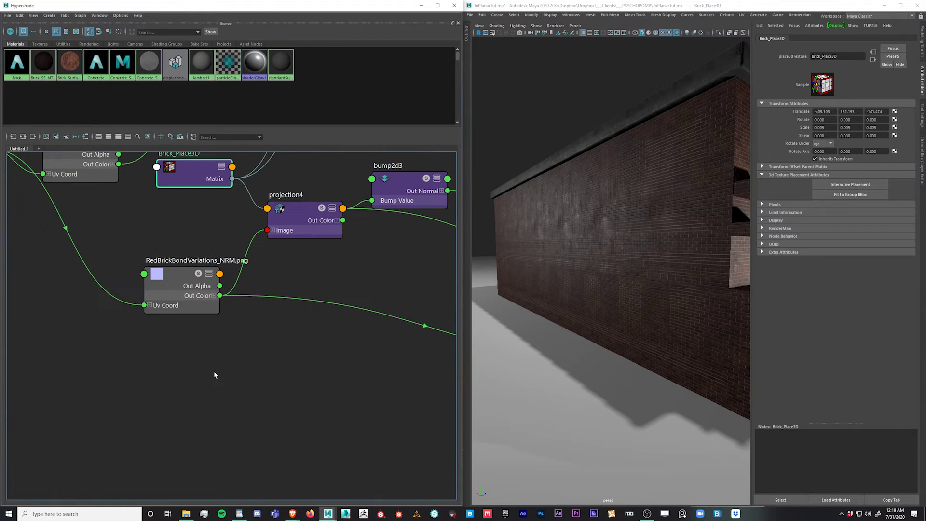
left_click_drag(216, 376, 218, 376)
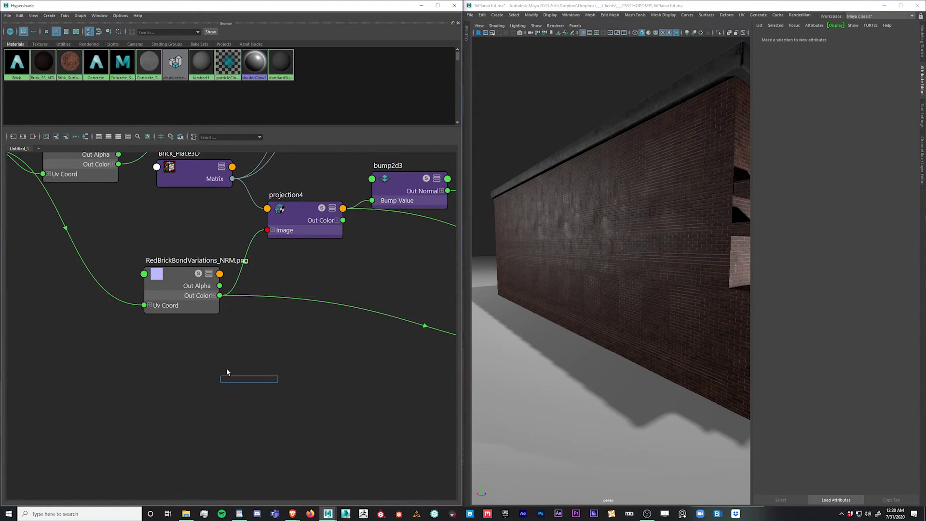
type("plac")
left_click(238, 397)
left_click_drag(260, 394, 208, 367)
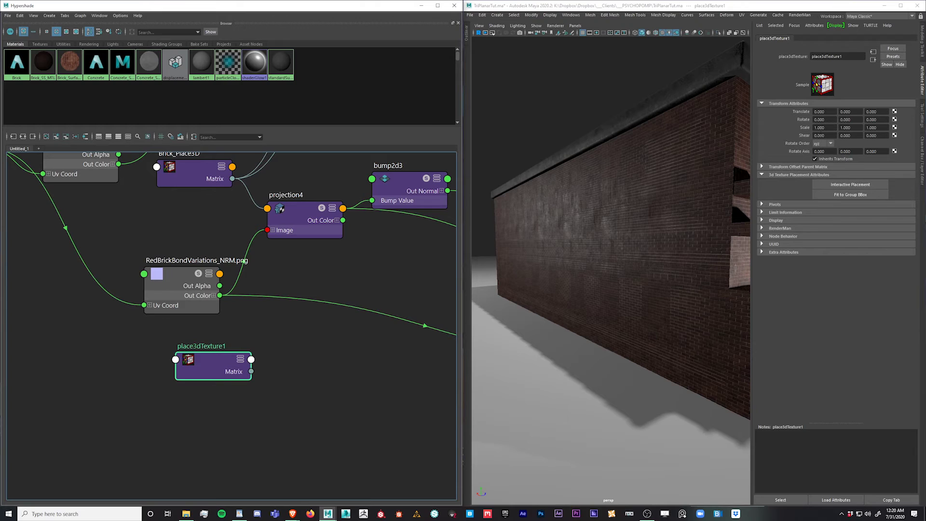
Step: Set place3dTexture1's scale to 50 on all three axes
left_click(825, 127)
type("50")
key("Tab")
type("50")
key("Tab")
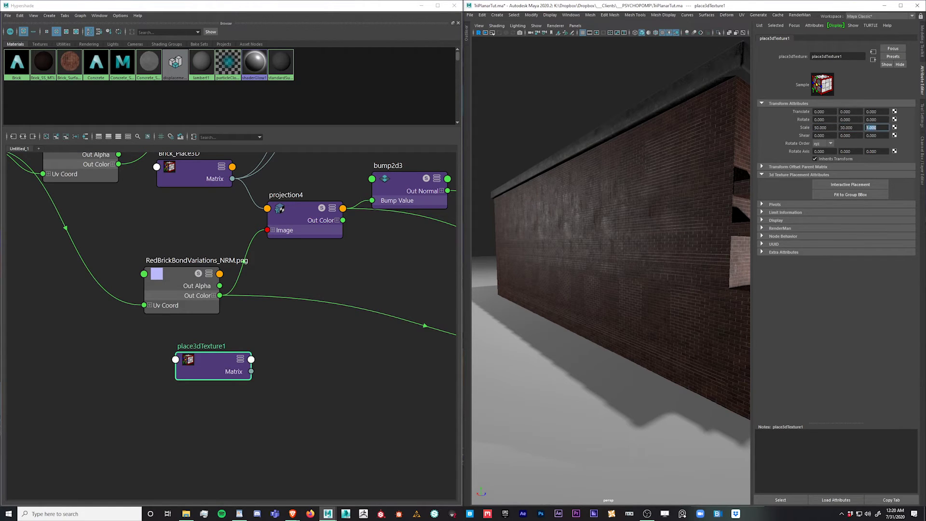
key("Return")
Step: Move place3dTexture1 in the 3D scene to the brick wall's stepped end, at about X -357 and Z -223
left_click_drag(586, 245, 530, 284, "alt")
key("w")
left_click_drag(693, 236, 706, 340)
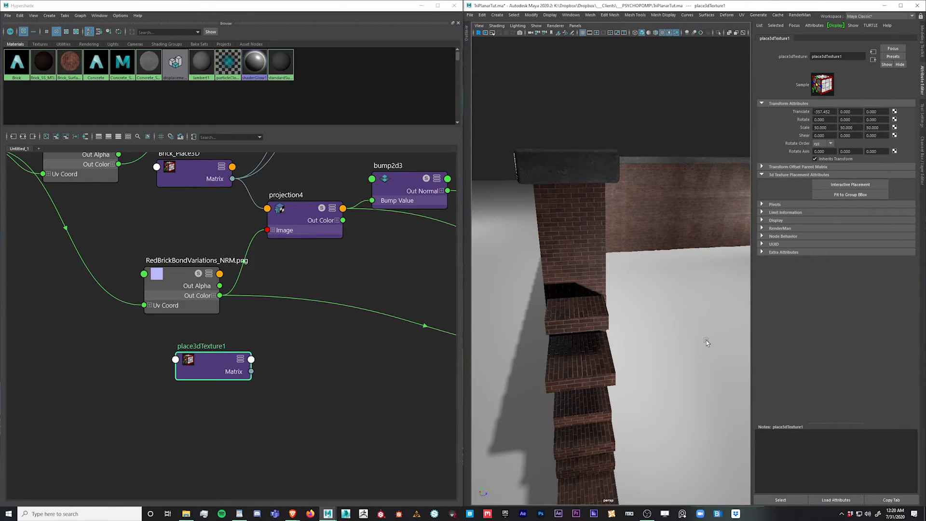
middle_click_drag(706, 340, 549, 327, "alt")
left_click_drag(708, 312, 561, 324)
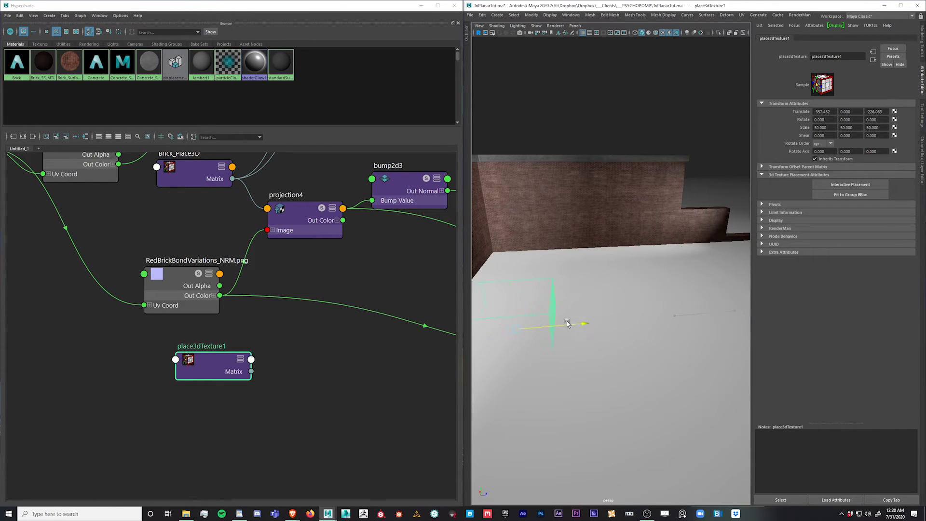
left_click_drag(513, 290, 504, 240)
middle_click_drag(584, 306, 668, 275, "alt")
left_click_drag(668, 275, 644, 263, "alt")
middle_click_drag(575, 239, 637, 228, "alt")
left_click_drag(622, 213, 672, 222, "alt")
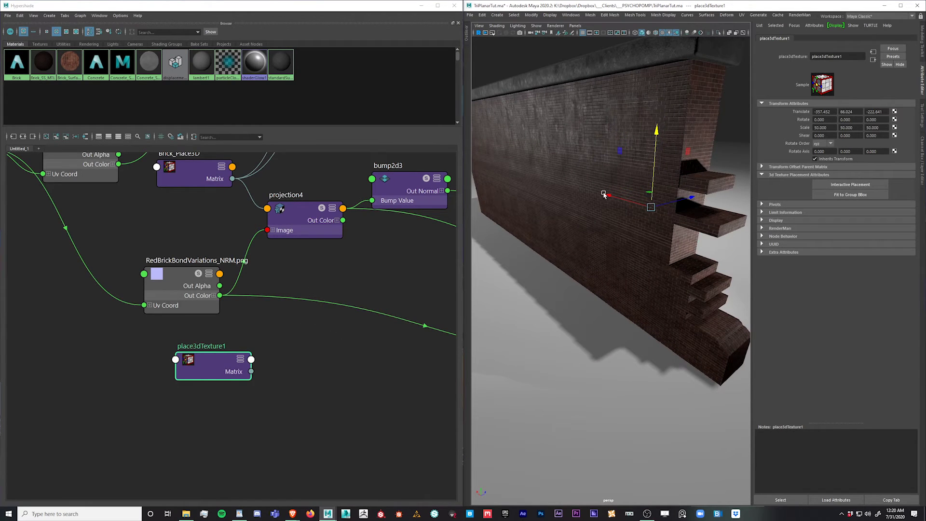
Step: Nudge the projection4 and Brick_Place3D nodes slightly lower in the graph
middle_click_drag(351, 273, 351, 296, "alt")
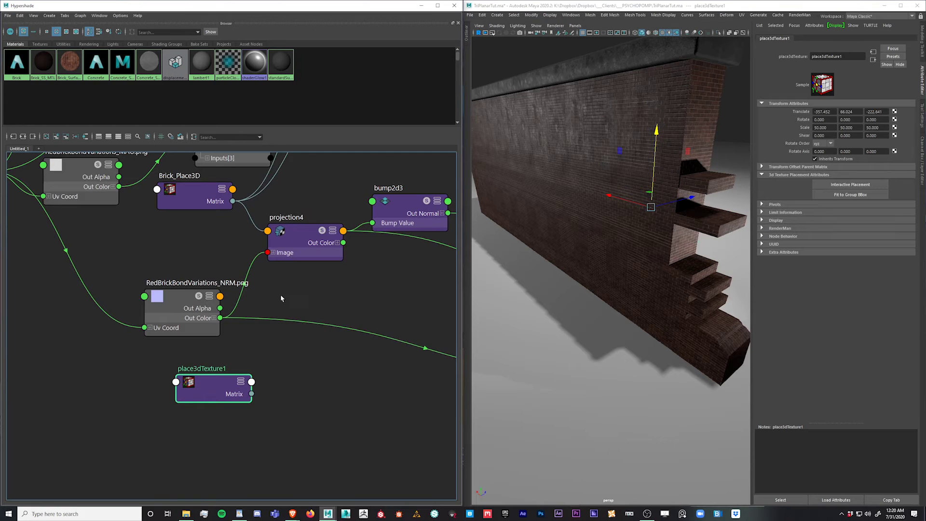
middle_click_drag(300, 300, 295, 336, "alt")
middle_click_drag(336, 361, 281, 314, "alt")
left_click(282, 263)
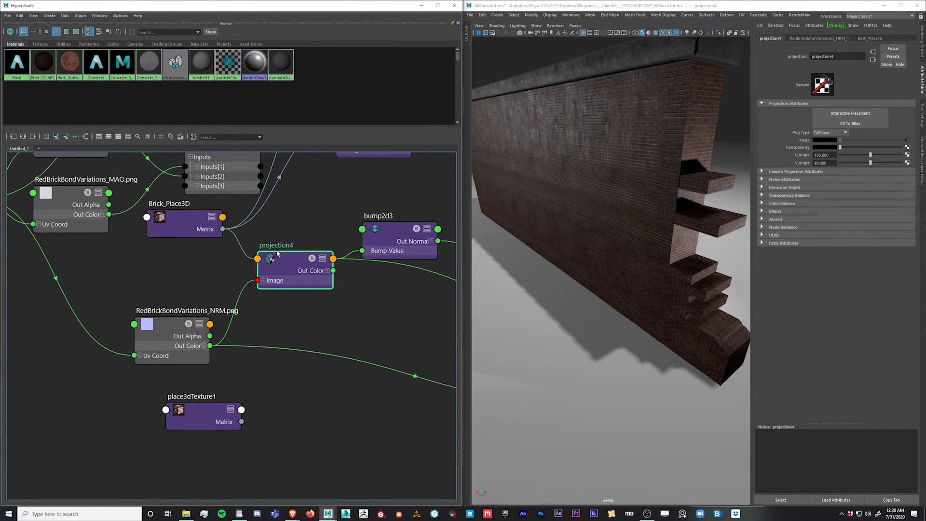
mouse_move(290, 270)
left_mouse_down()
mouse_move(284, 244)
mouse_move(295, 280)
mouse_move(292, 273)
left_mouse_up()
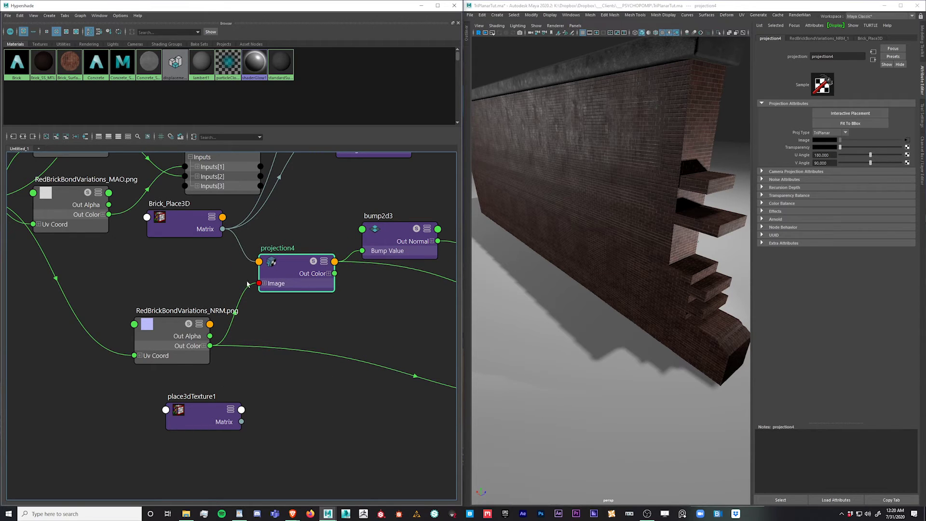
left_click_drag(185, 228, 181, 237)
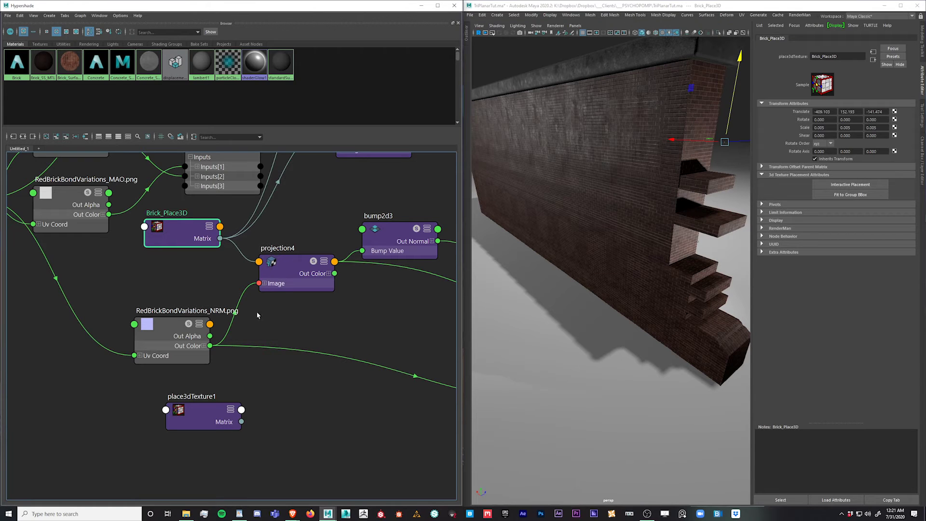
Step: Connect place3dTexture1's matrix output to projection4's placementMatrix input in place of Brick_Place3D
mouse_move(273, 369)
middle_mouse_down("alt")
mouse_move(293, 387)
mouse_move(306, 383)
mouse_move(278, 365)
middle_mouse_up("alt")
left_click(290, 264)
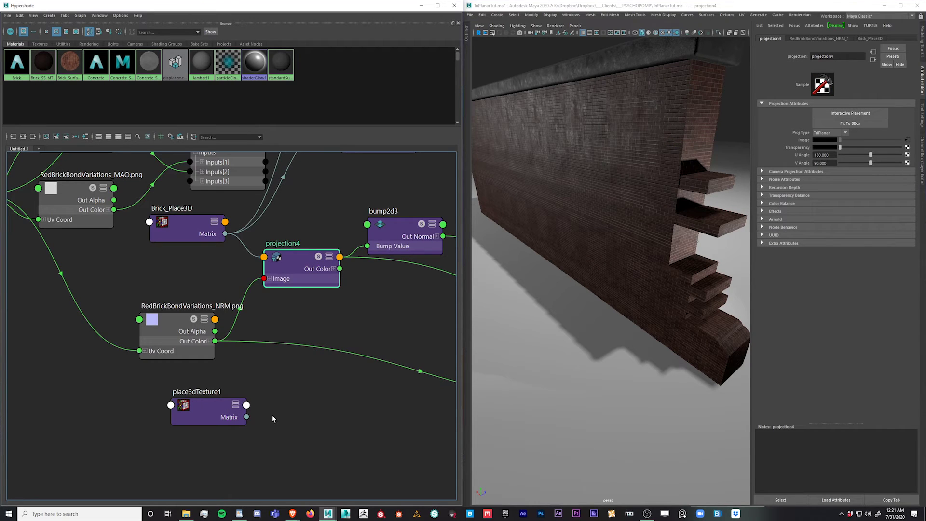
left_click_drag(246, 417, 264, 260)
left_click(280, 261)
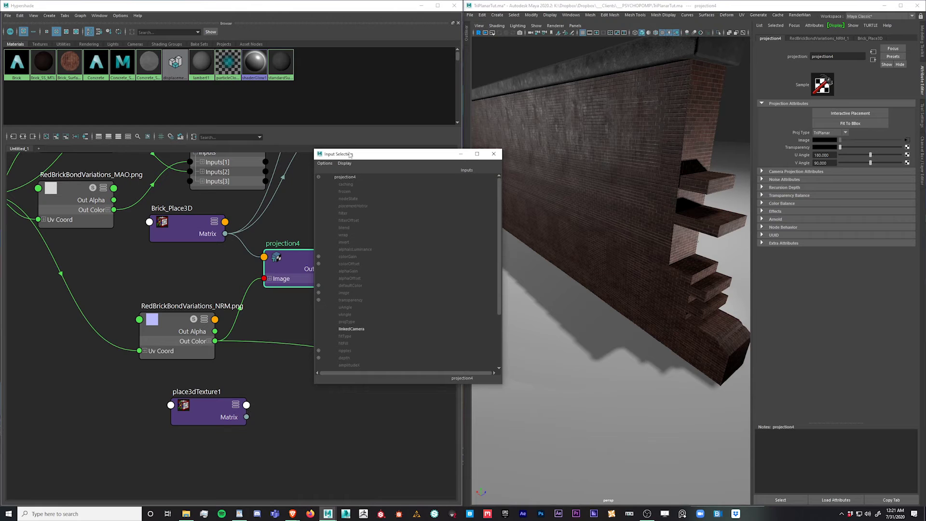
left_click(353, 206)
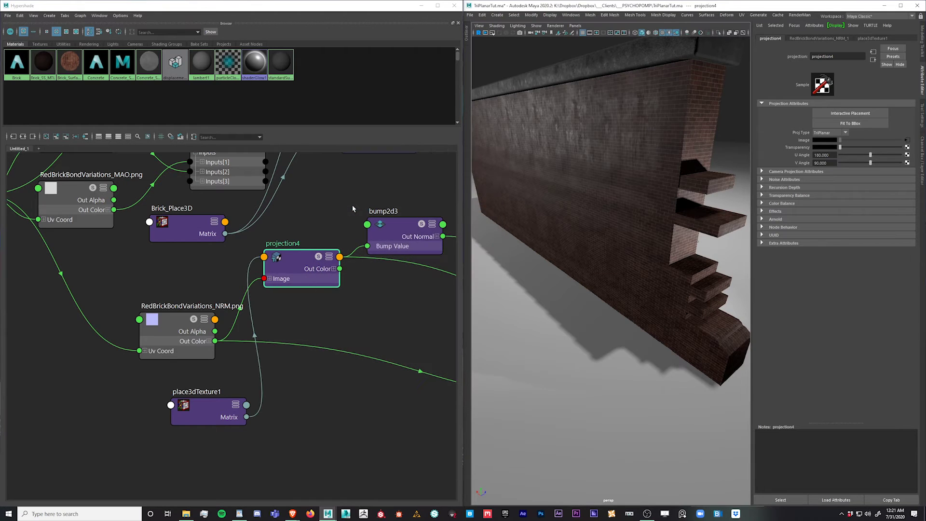
Step: Reposition place3dTexture1 between the Brick_Place3D node and the NRM texture node
mouse_move(205, 425)
left_mouse_down()
mouse_move(172, 410)
mouse_move(194, 414)
left_mouse_up()
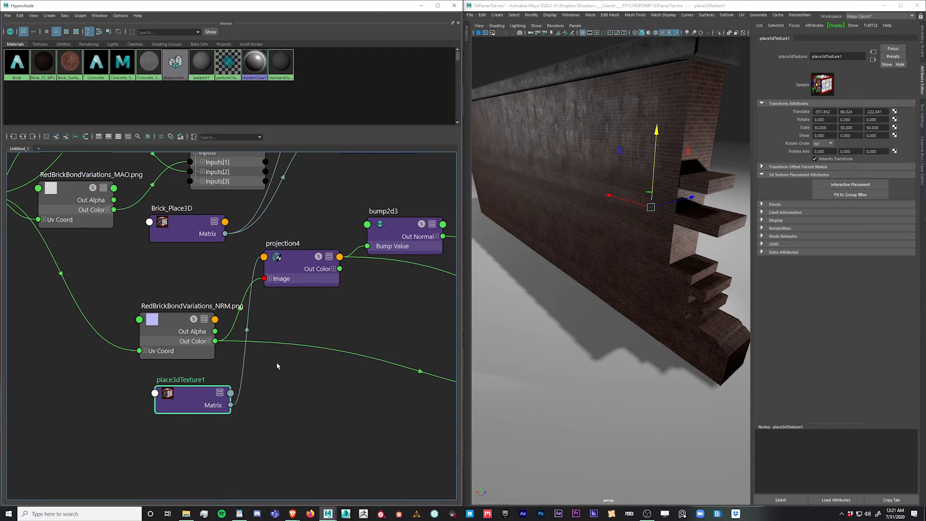
scroll(298, 306, "down", 2)
middle_click_drag(311, 308, 329, 423, "alt")
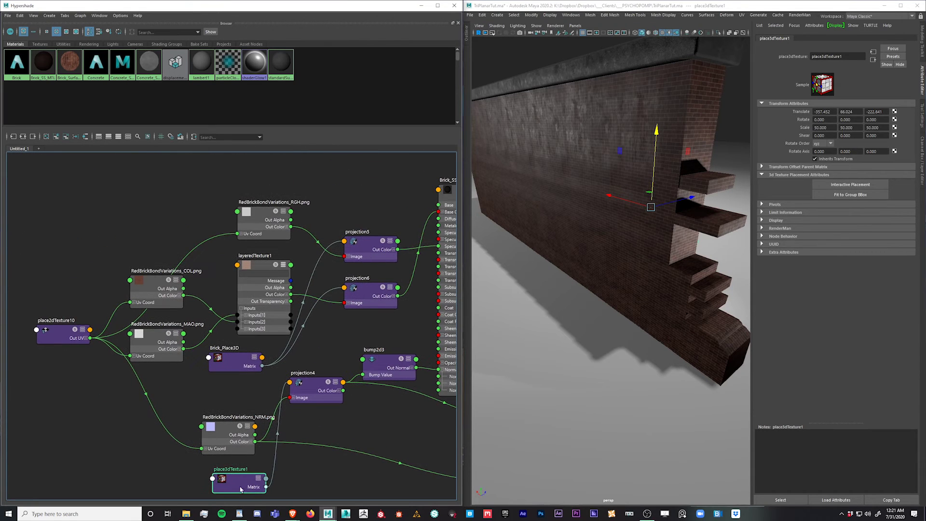
left_click_drag(245, 488, 238, 396)
scroll(259, 399, "up", 3)
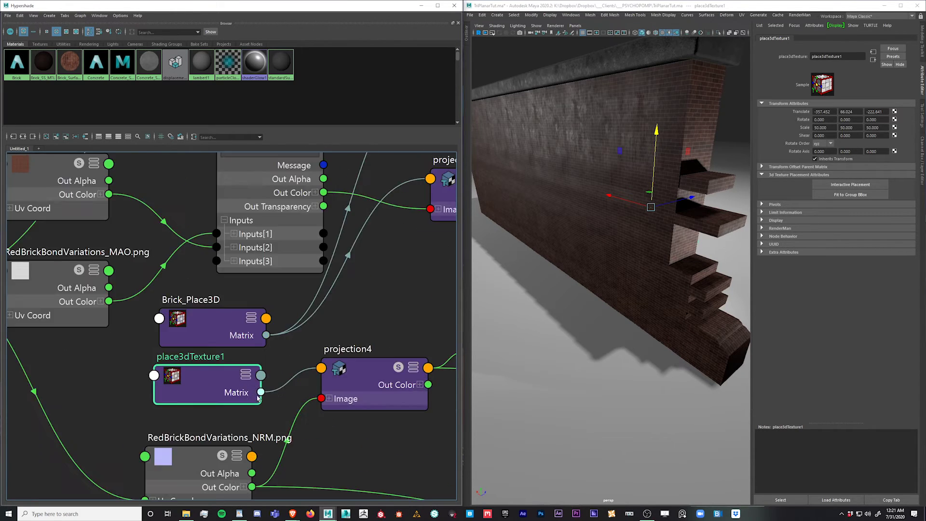
middle_click_drag(365, 296, 307, 352, "alt")
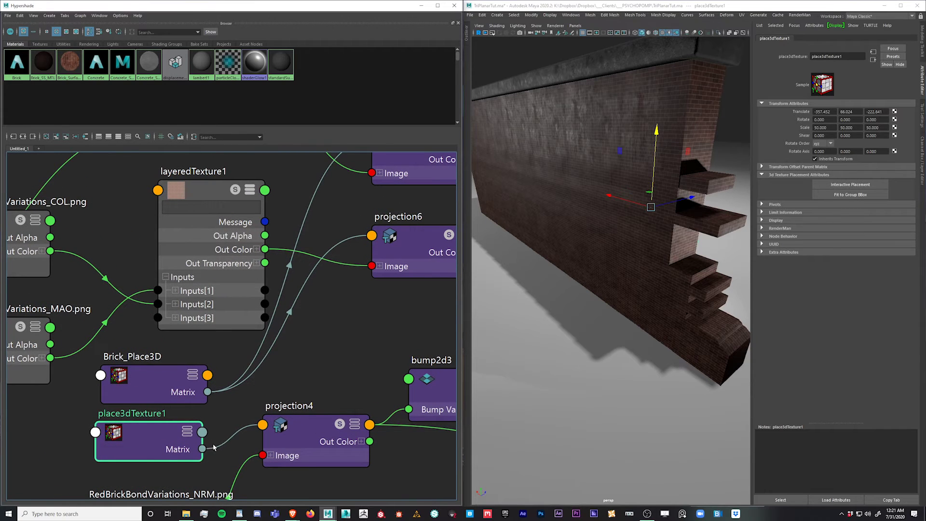
middle_click_drag(356, 250, 265, 331, "alt")
scroll(265, 331, "down", 1)
middle_click_drag(270, 391, 275, 364, "alt")
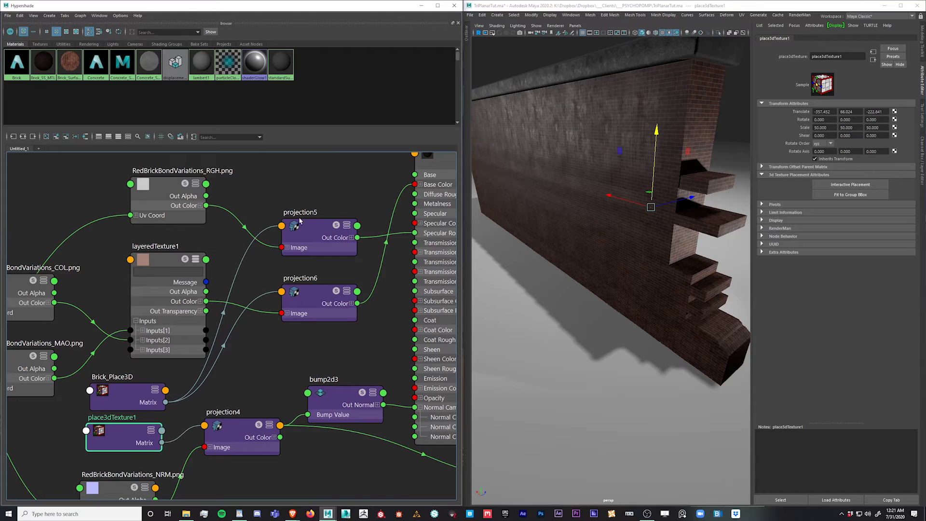
Step: Nudge the RGH texture and Brick_Place3D nodes upward, and reconnect Brick_Place3D's matrix to projection4's placementMatrix
left_click_drag(172, 189, 173, 183)
left_click_drag(123, 387, 132, 381)
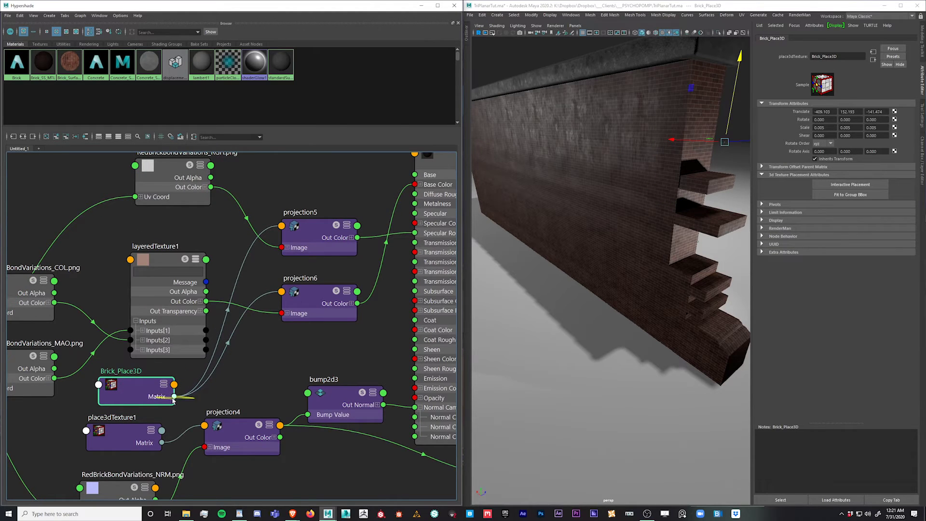
left_click_drag(174, 397, 242, 421)
left_click(350, 207)
left_click(130, 384)
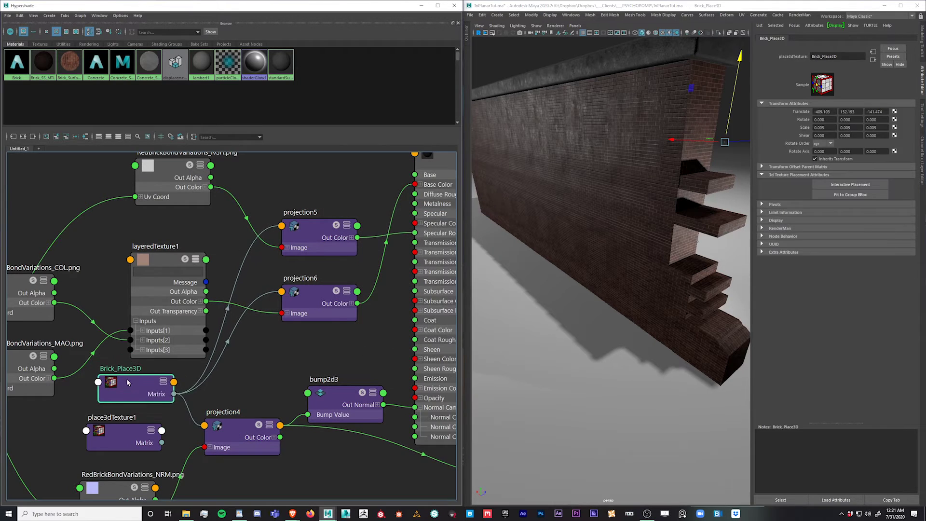
Step: Shift Brick_Place3D slightly and lower projection4 and bump2d3 to open space beneath projection6
left_click_drag(710, 158, 722, 159)
mouse_move(149, 401)
left_mouse_down()
mouse_move(134, 404)
mouse_move(141, 398)
left_mouse_up()
left_click_drag(240, 434, 242, 460)
left_click_drag(340, 384, 345, 431)
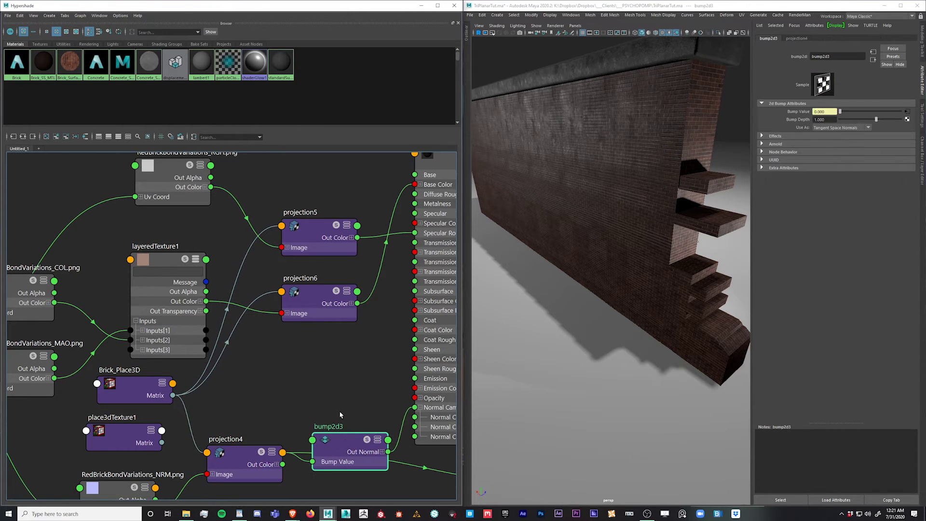
Step: Tidy the graph by nudging projection6, layeredTexture1, projection5 and the MAO and RGH texture nodes
left_click_drag(318, 297, 301, 305)
left_click_drag(166, 261, 155, 265)
middle_click_drag(97, 307, 133, 297, "alt")
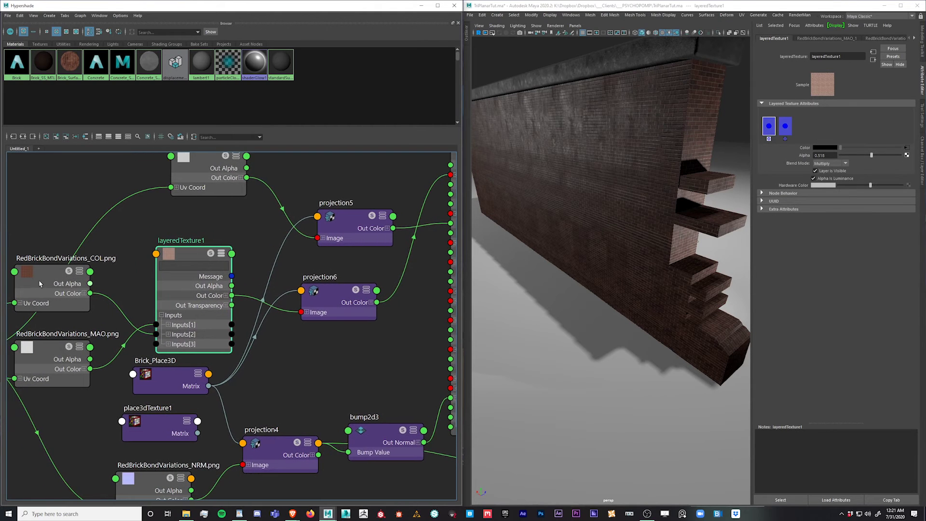
left_click(52, 352)
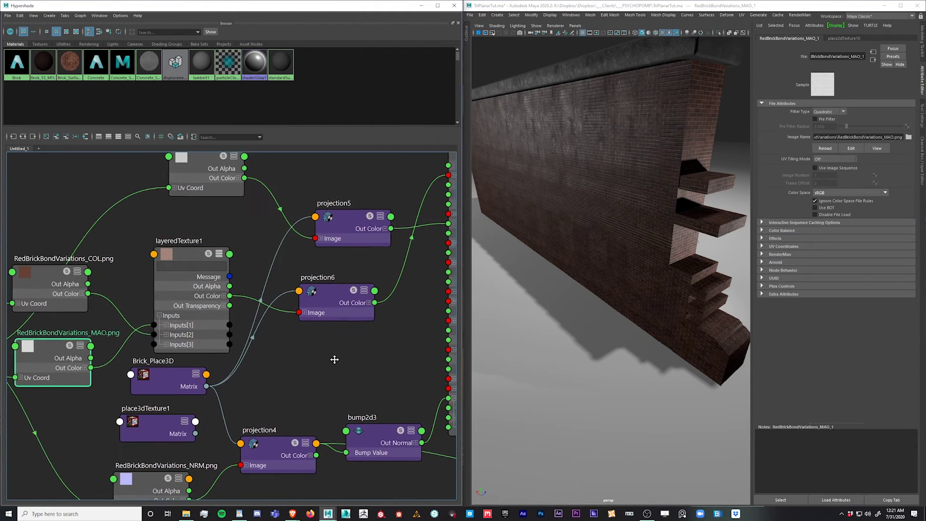
middle_click_drag(352, 232, 316, 287, "alt")
mouse_move(314, 283)
left_mouse_down()
mouse_move(303, 271)
mouse_move(307, 276)
left_mouse_up()
left_click_drag(186, 225, 167, 228)
Step: Shift the Brick_Place3D node beneath layeredTexture1 and move its 3D placement to about -398.8, 122.4, -179.5
scroll(215, 353, "down", 5)
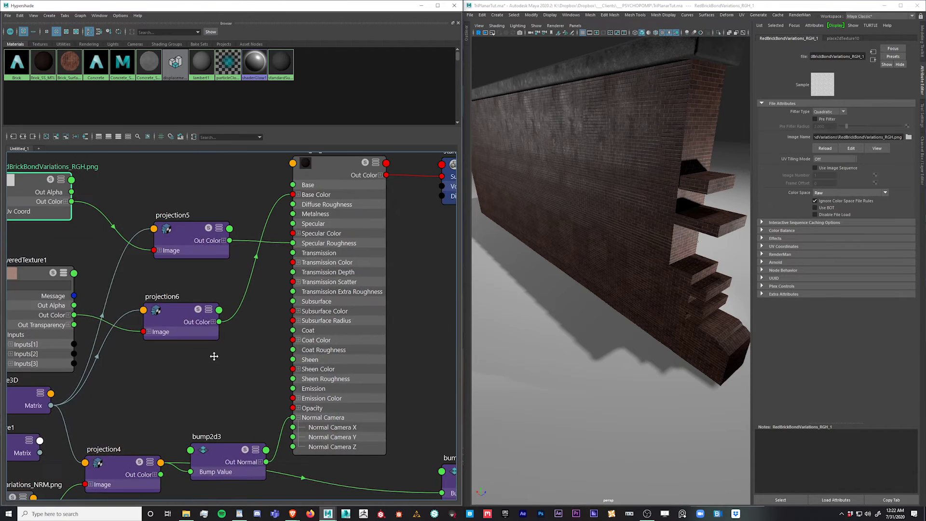
scroll(239, 349, "up", 3)
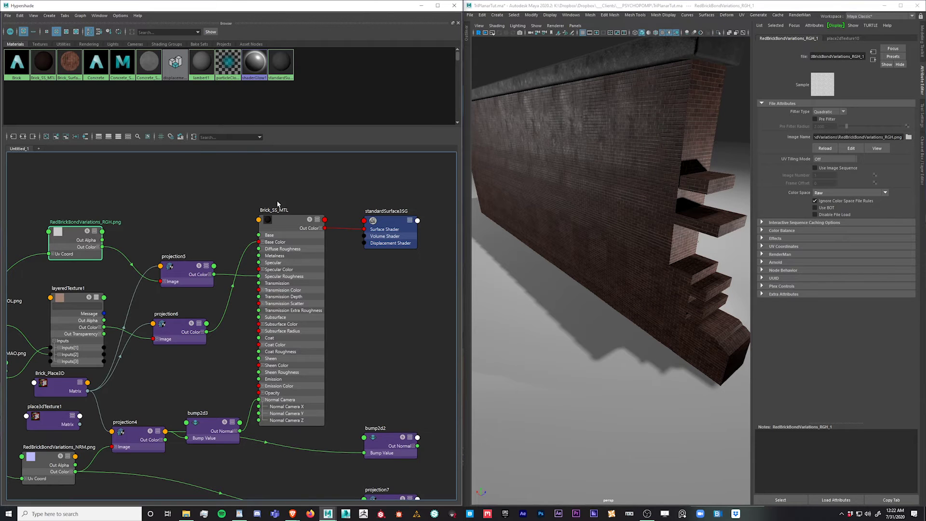
middle_click_drag(142, 484, 236, 387, "alt")
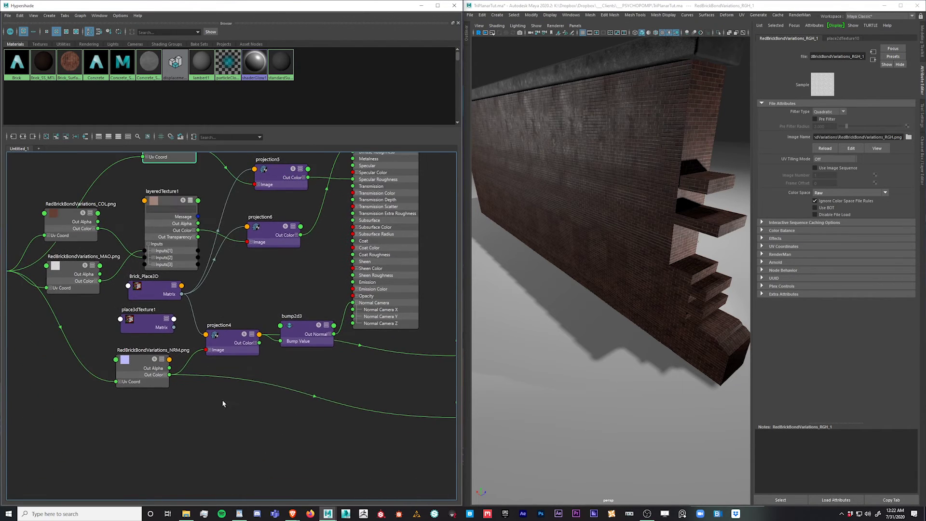
left_click_drag(155, 290, 195, 287)
mouse_move(722, 160)
left_mouse_down()
mouse_move(667, 145)
mouse_move(693, 155)
mouse_move(698, 170)
mouse_move(549, 212)
left_mouse_up()
left_click_drag(598, 241, 608, 260, "alt")
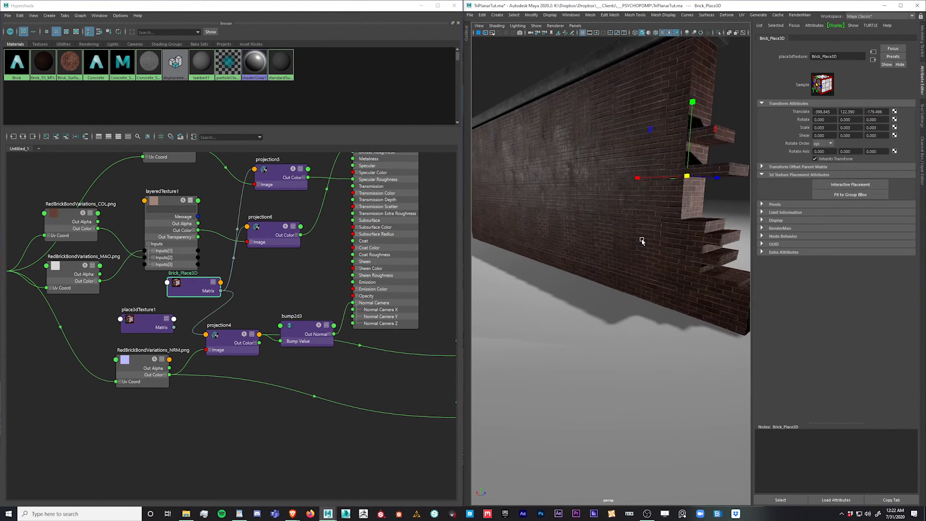
Step: Set place2dTexture10's Repeat UV to 1 in both directions
middle_click_drag(44, 384, 186, 378, "alt")
left_click(130, 282)
double_click(822, 167)
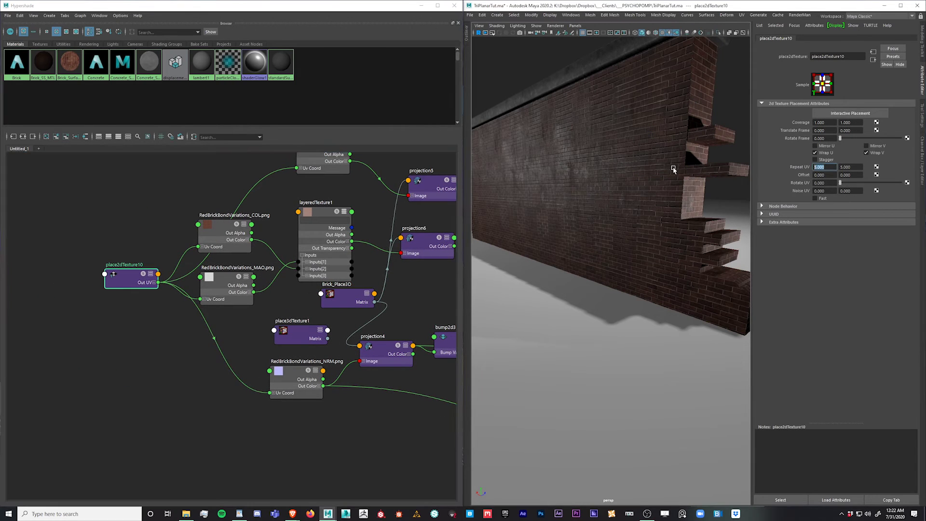
type("1")
key("Tab")
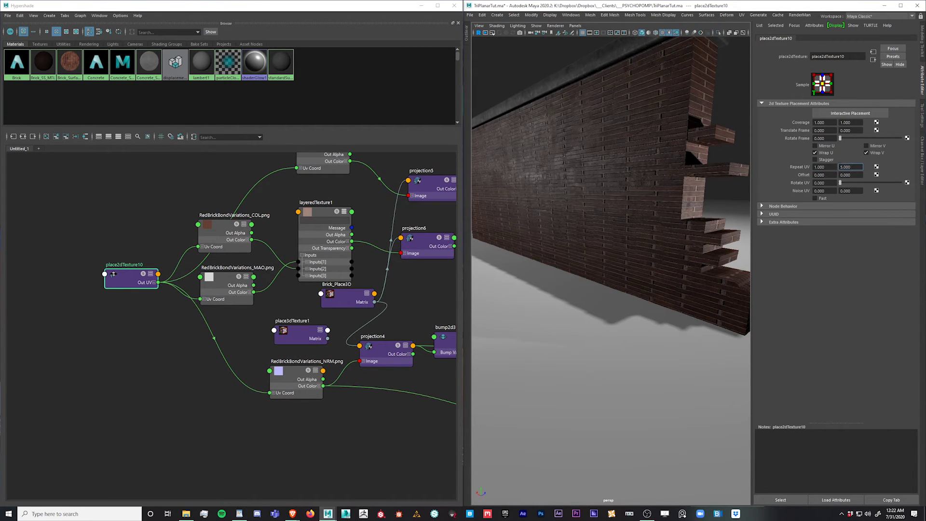
type("1")
type("1")
key("Return")
Step: Select the Brick_Place3D node and check the brick pattern across the whole wall
left_click_drag(608, 280, 610, 290, "alt")
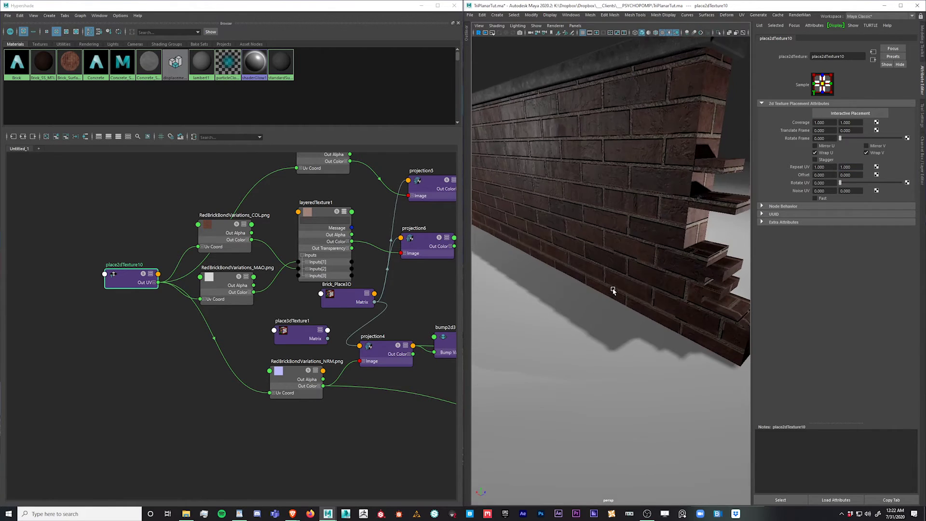
right_click_drag(610, 290, 375, 281, "alt")
left_click(363, 296)
middle_click_drag(420, 244, 245, 251, "alt")
left_click_drag(668, 222, 736, 204)
scroll(243, 309, "down", 5)
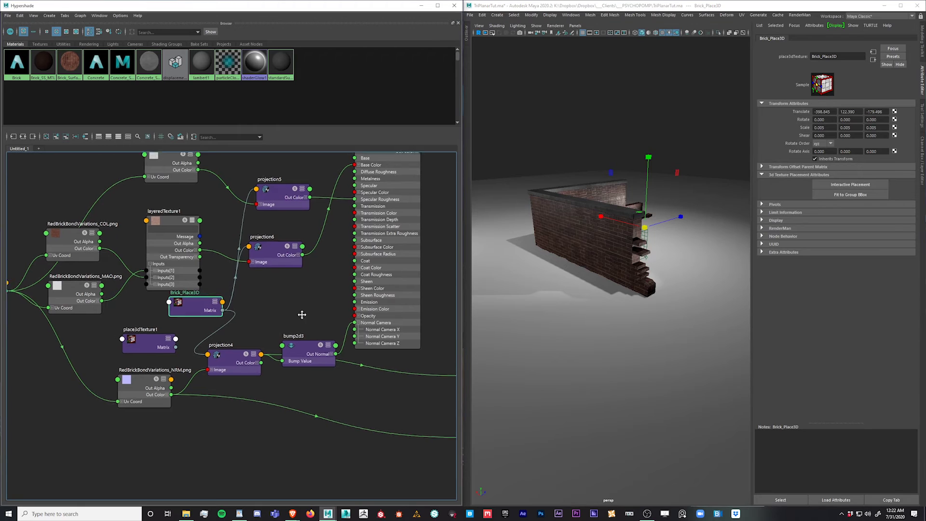
Step: Graph the Arnold Brick material's input and output connections and focus on its aiTriplanar7 node
left_click(256, 399)
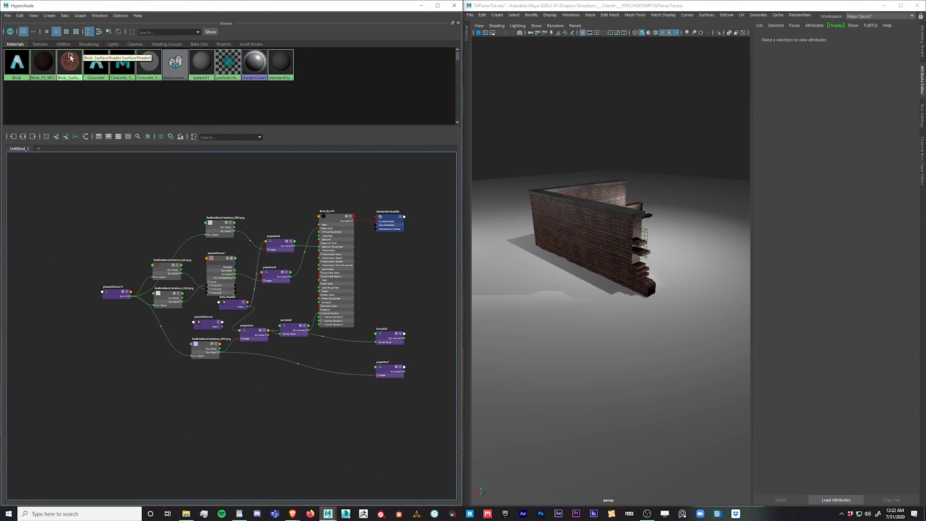
left_click(18, 61)
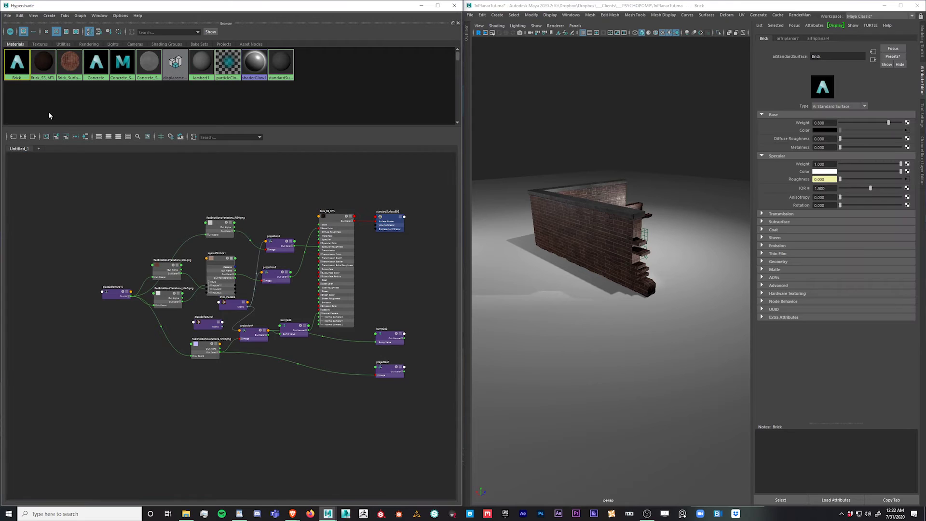
left_click(57, 137)
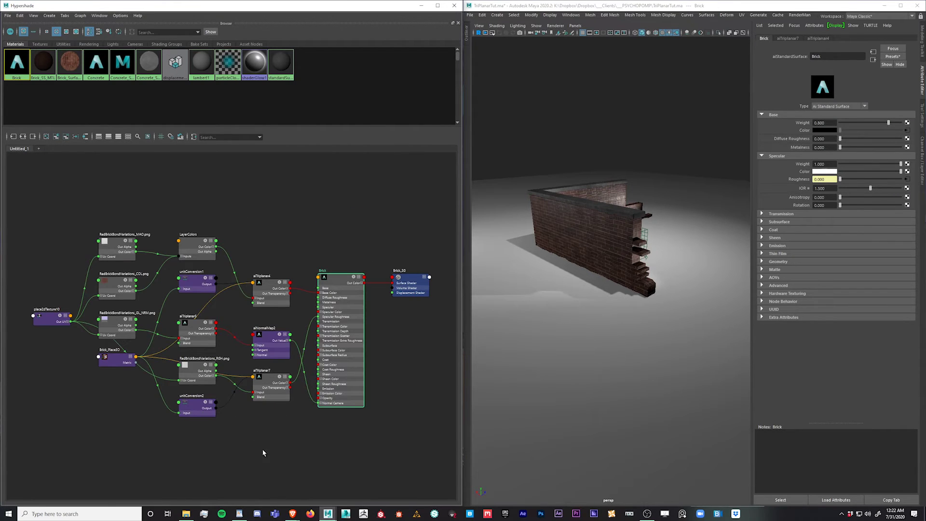
middle_click_drag(263, 452, 302, 426, "alt")
middle_click_drag(289, 424, 265, 394, "alt")
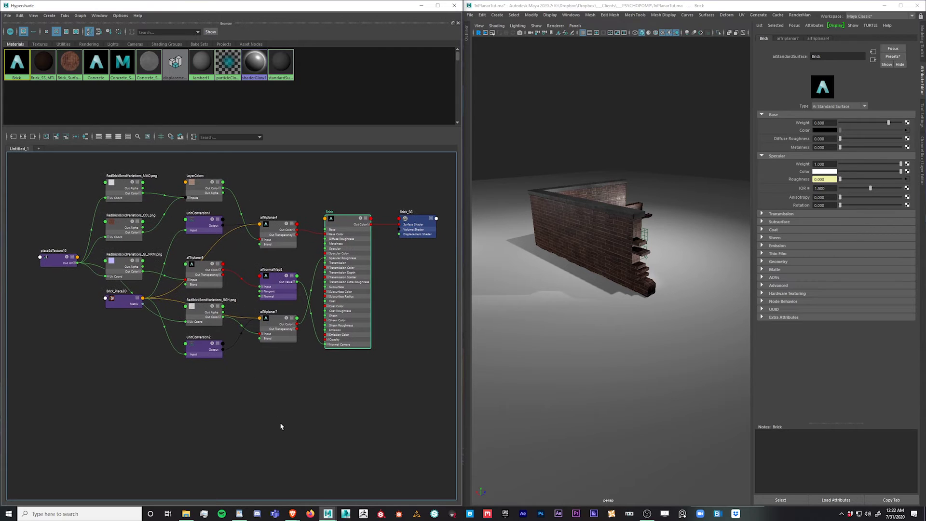
scroll(279, 358, "up", 5)
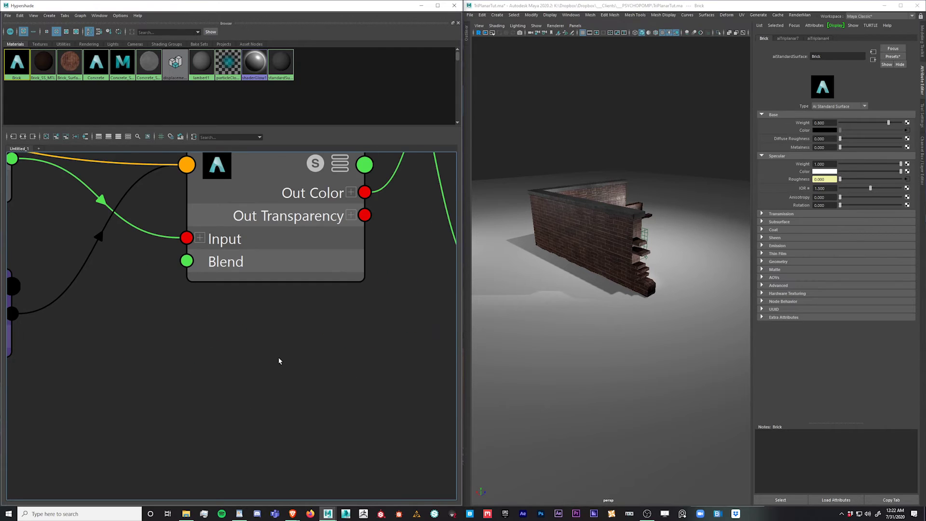
middle_click_drag(242, 347, 253, 487, "alt")
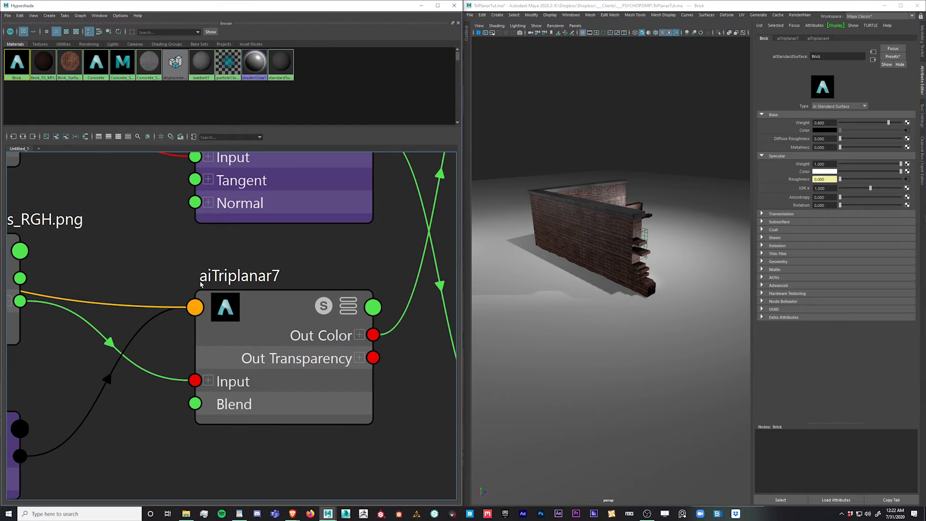
Step: Examine the Arnold Brick network from the brick texture files through the aiTriplanar nodes to the material inputs
scroll(287, 277, "down", 3)
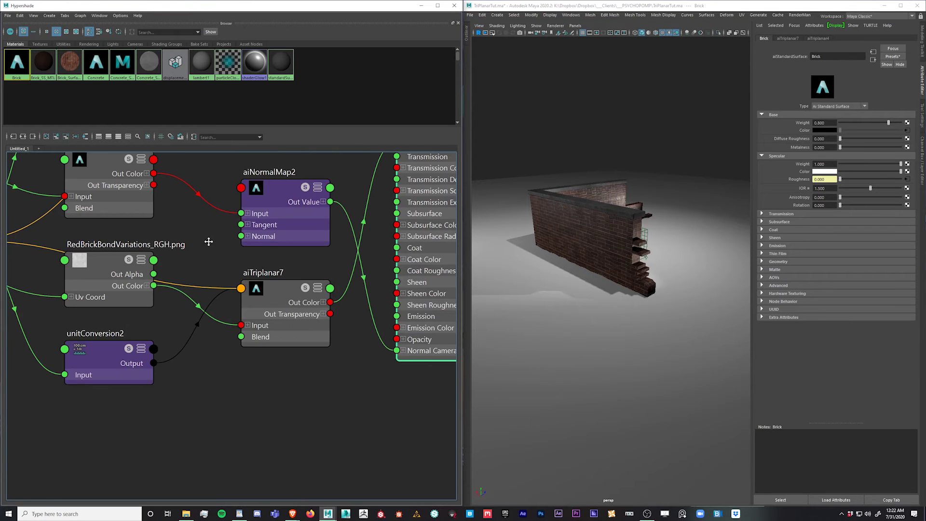
middle_click_drag(263, 189, 251, 241, "alt")
scroll(251, 242, "up", 3)
scroll(323, 320, "down", 3)
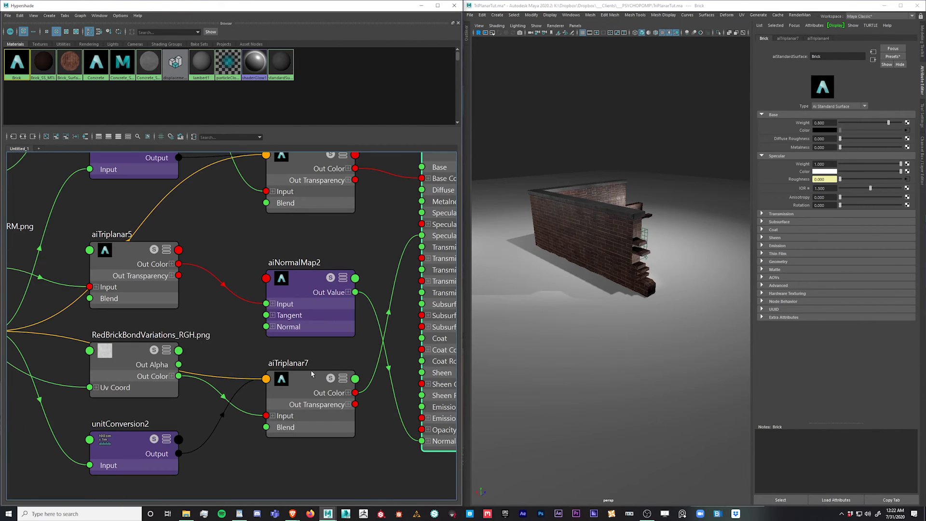
middle_click_drag(325, 351, 321, 328, "alt")
middle_click_drag(341, 433, 348, 398, "alt")
right_click_drag(350, 430, 244, 439, "alt")
middle_click_drag(318, 451, 271, 422, "alt")
right_click_drag(284, 438, 285, 441, "alt")
middle_click_drag(311, 334, 337, 405, "alt")
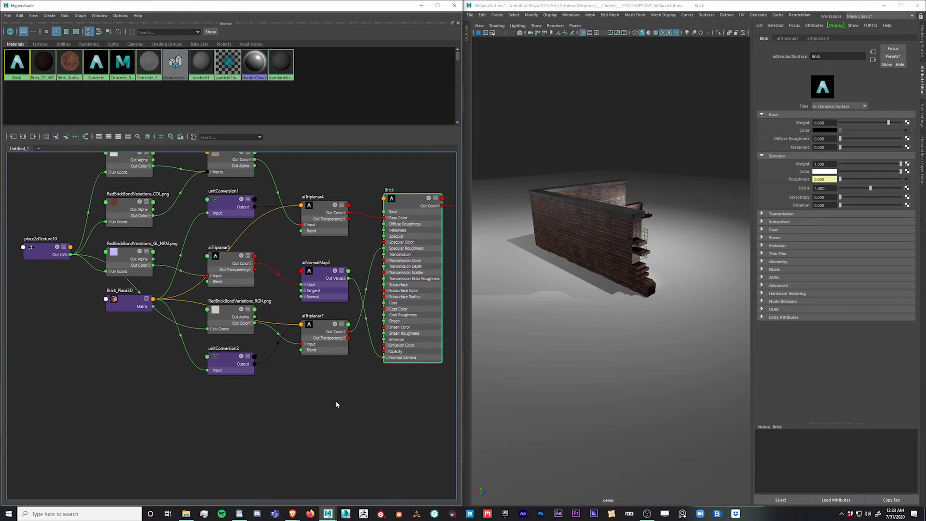
Step: Create an aiNormalMap node and place it beneath aiTriplanar7 in the Brick network
left_click(258, 420)
type("ain")
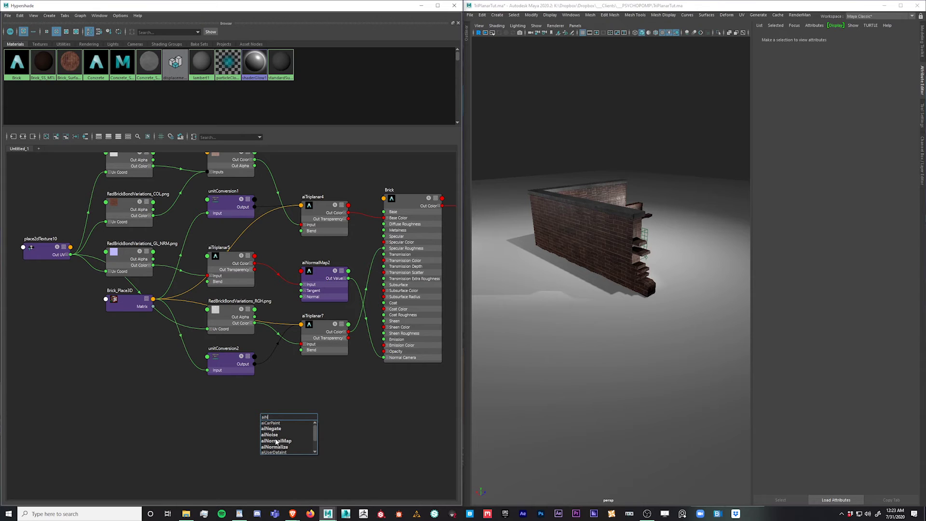
left_click(276, 442)
left_click_drag(284, 427, 312, 400)
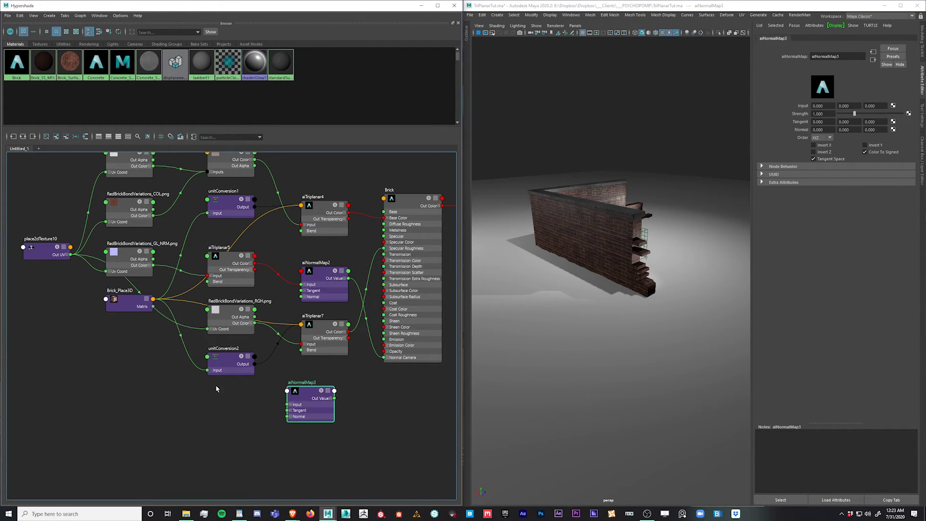
Step: Shift the RedBrickBondVariations_GL_NRM.png, aiTriplanar5 and aiNormalMap2 nodes slightly to trace the normal map branch into the Brick material
left_click_drag(128, 255, 133, 241)
left_click_drag(229, 259, 230, 258)
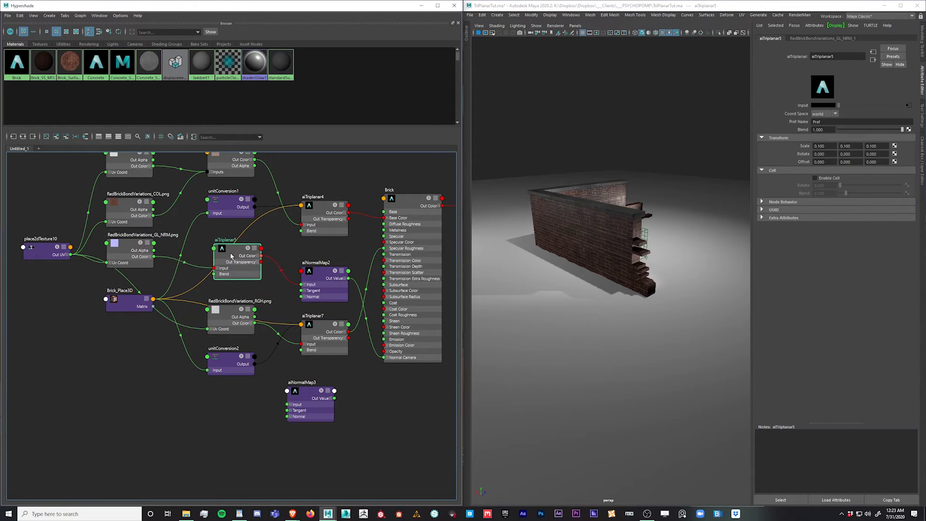
left_click_drag(320, 278, 323, 269)
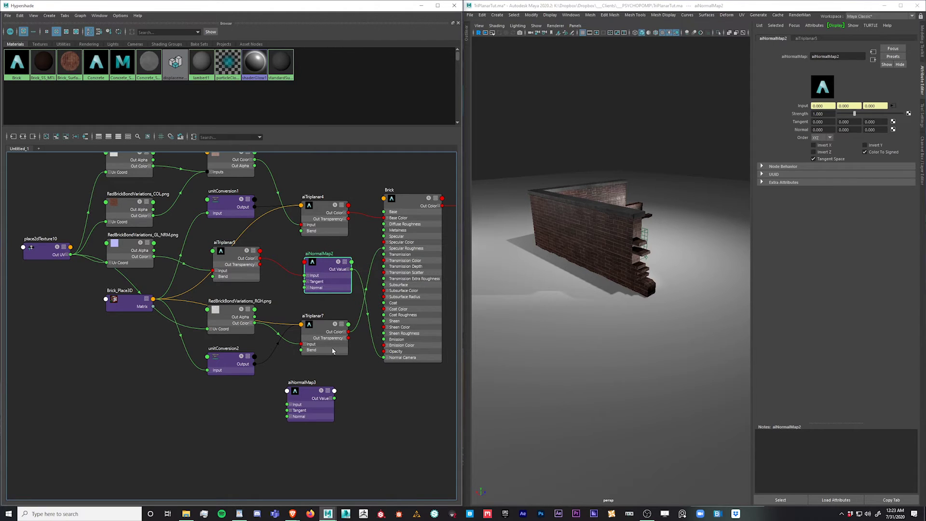
left_click_drag(324, 272, 315, 274)
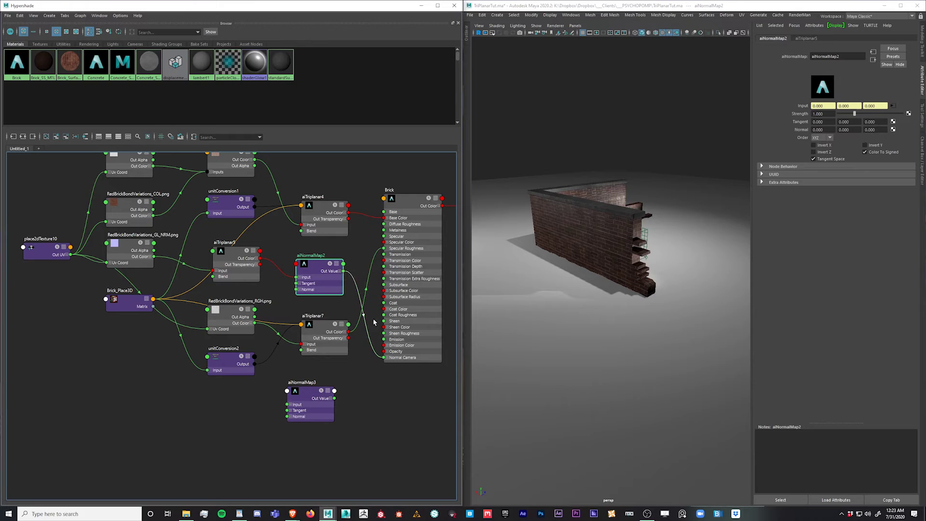
left_click(395, 429)
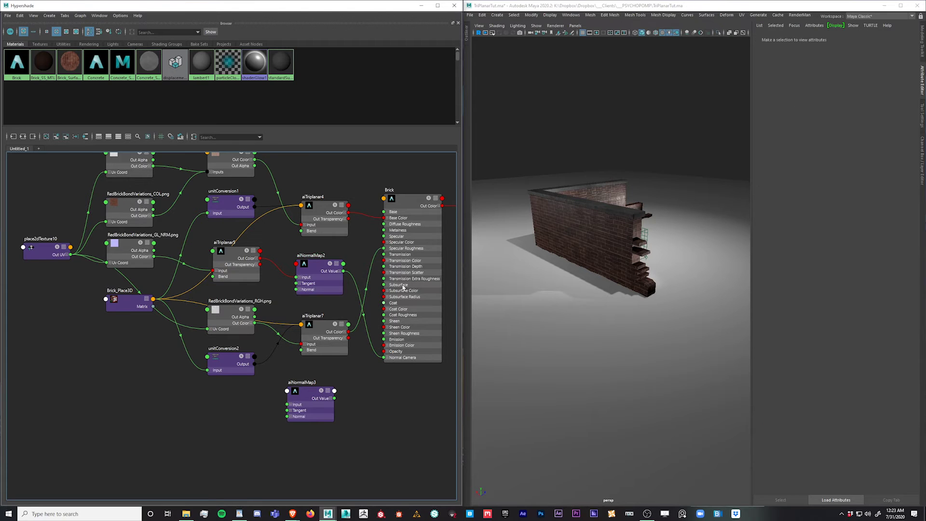
middle_click_drag(176, 415, 202, 455, "alt")
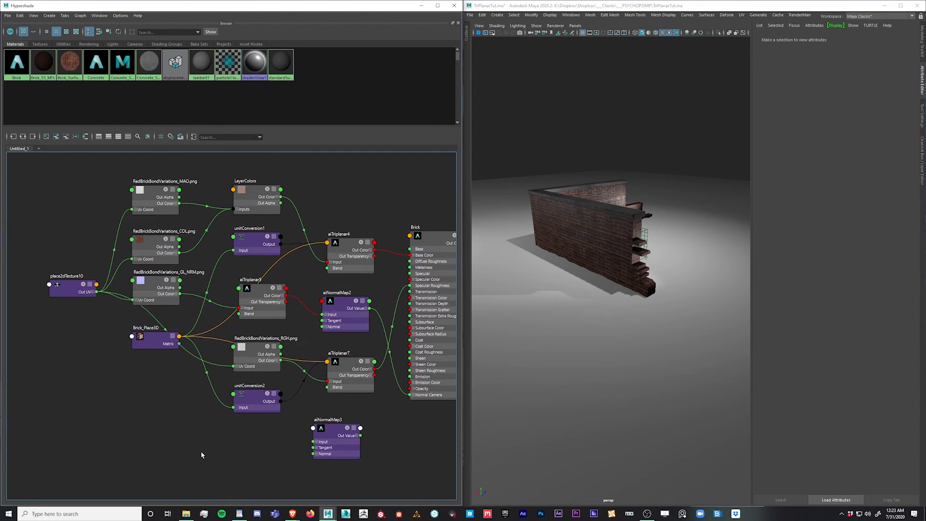
Step: Spread out the placement connections by moving Brick_Place3D away from the file textures and adjusting aiTriplanar5, aiTriplanar4 and unitConversion1
left_click(255, 296)
left_click_drag(254, 297, 264, 294)
left_click_drag(160, 342, 121, 368)
left_click_drag(273, 294, 275, 306)
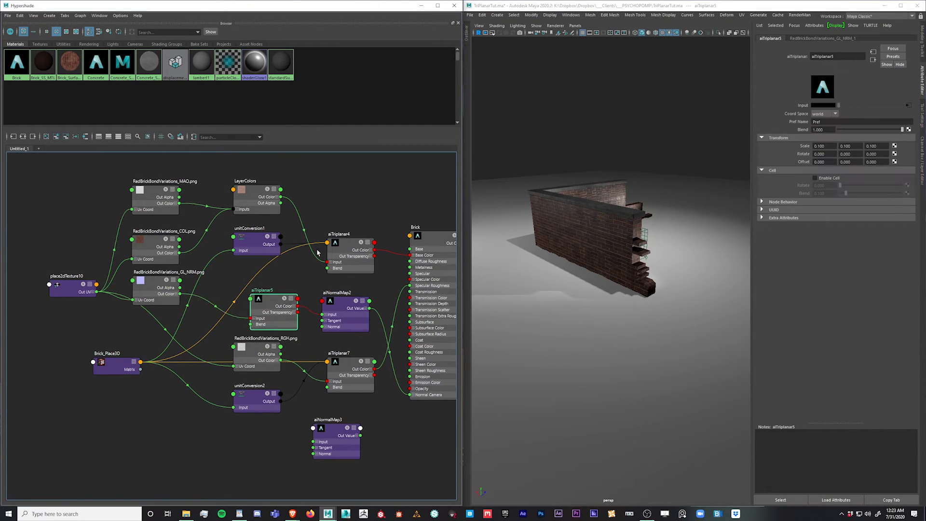
left_click_drag(256, 247, 253, 242)
left_click_drag(347, 246, 350, 245)
left_click_drag(253, 235, 264, 229)
Step: Select Brick_Place3D and assign the Arnold Brick material to the wall and Concrete to its cap
left_click(108, 360)
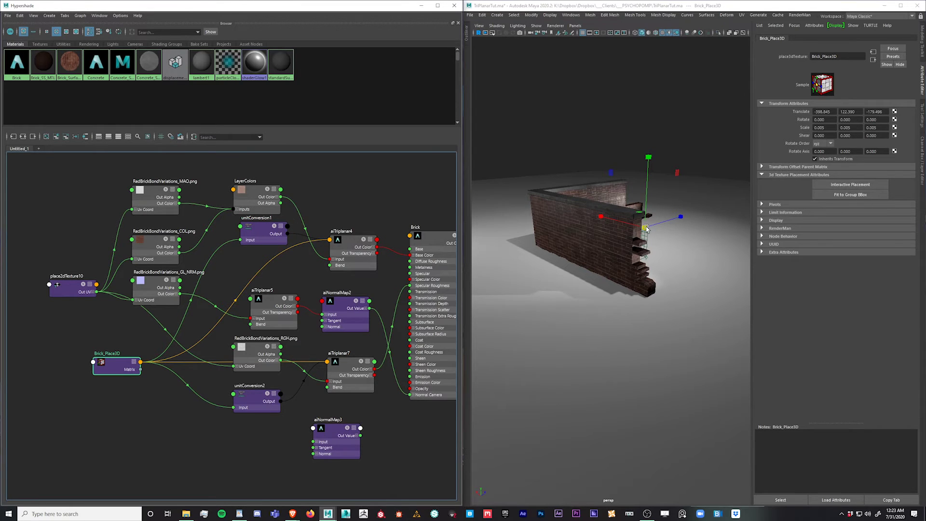
middle_click_drag(16, 65, 586, 224)
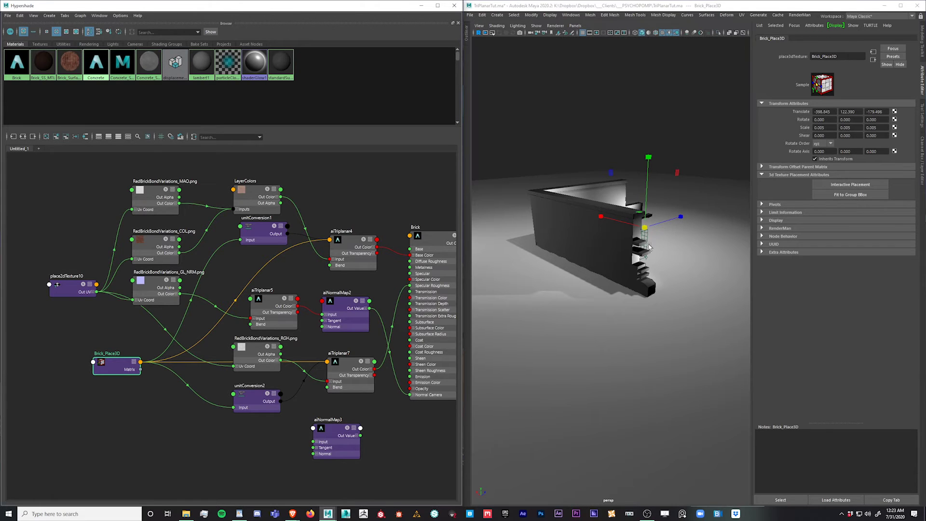
left_click_drag(686, 284, 594, 295, "alt")
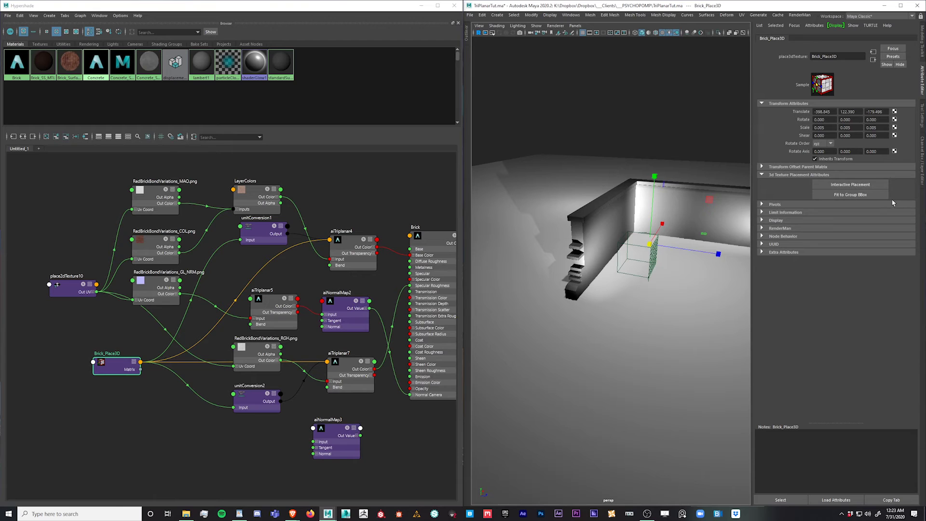
Step: Hide the Maya_Lights display layer and show the Arnold_Lights layer
left_click(922, 148)
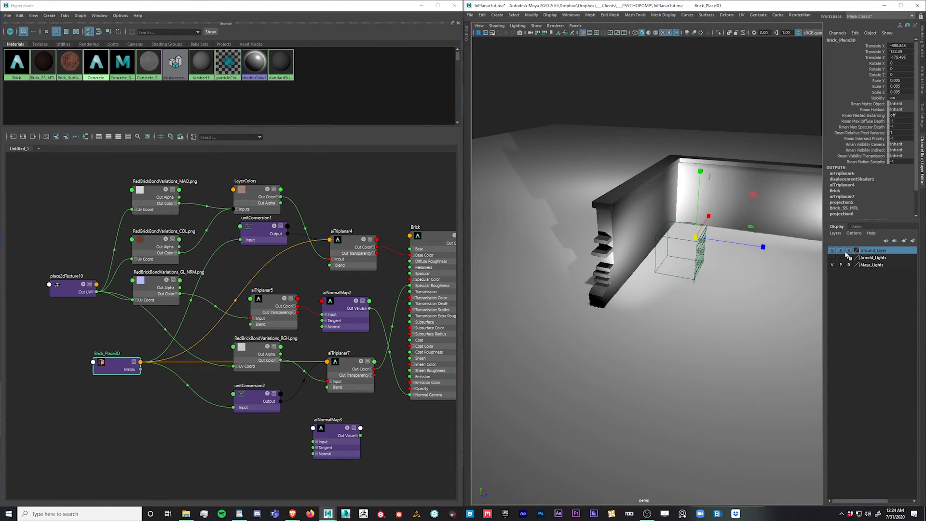
left_click(833, 265)
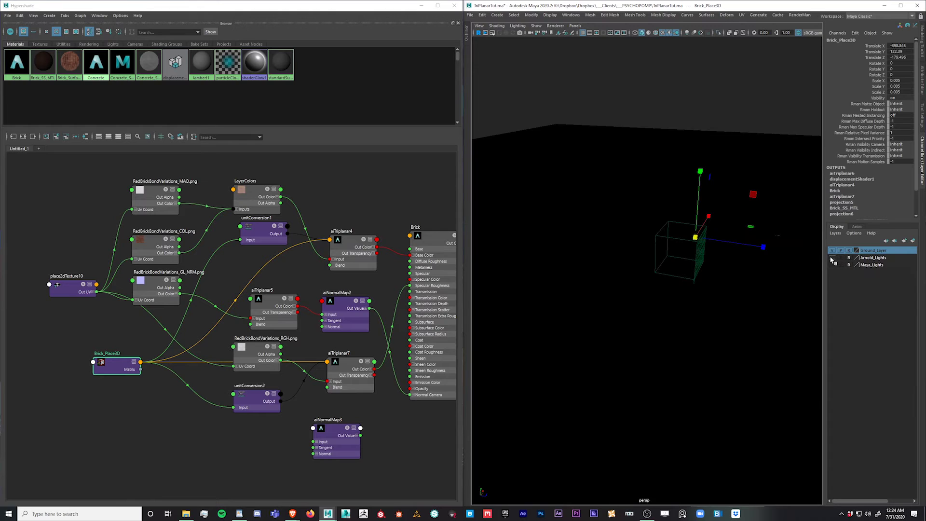
left_click(832, 258)
left_click_drag(750, 298, 700, 257, "alt")
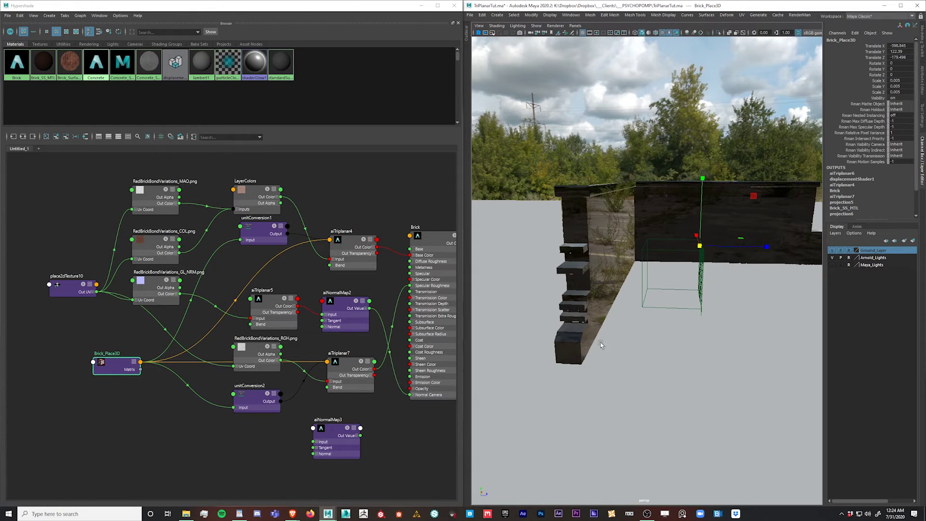
Step: Switch the viewport renderer to Arnold and start rendering the brick wall
left_click(556, 25)
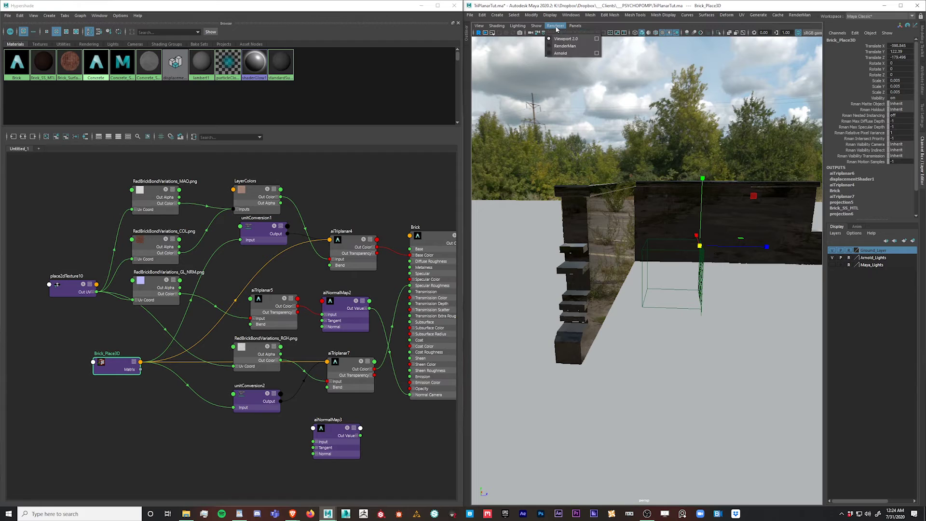
left_click(560, 54)
left_click_drag(407, 95, 385, 77)
left_click(438, 95)
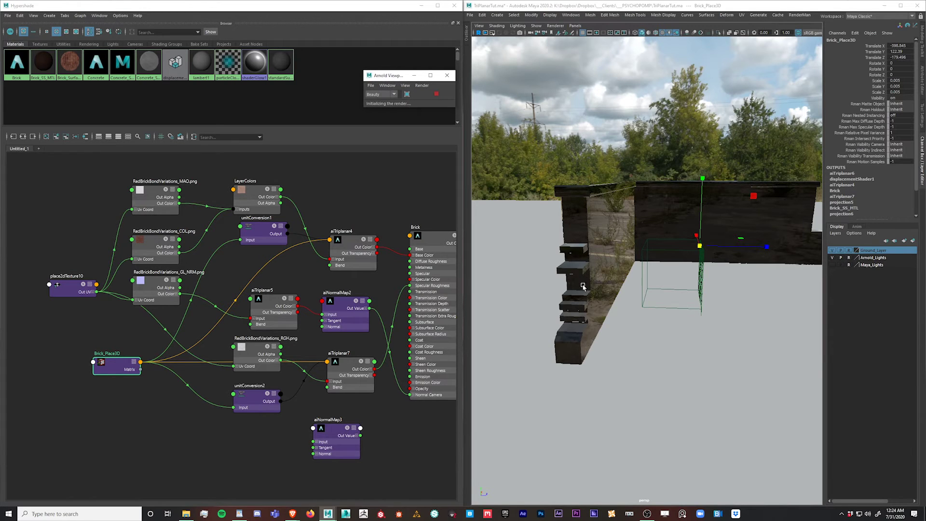
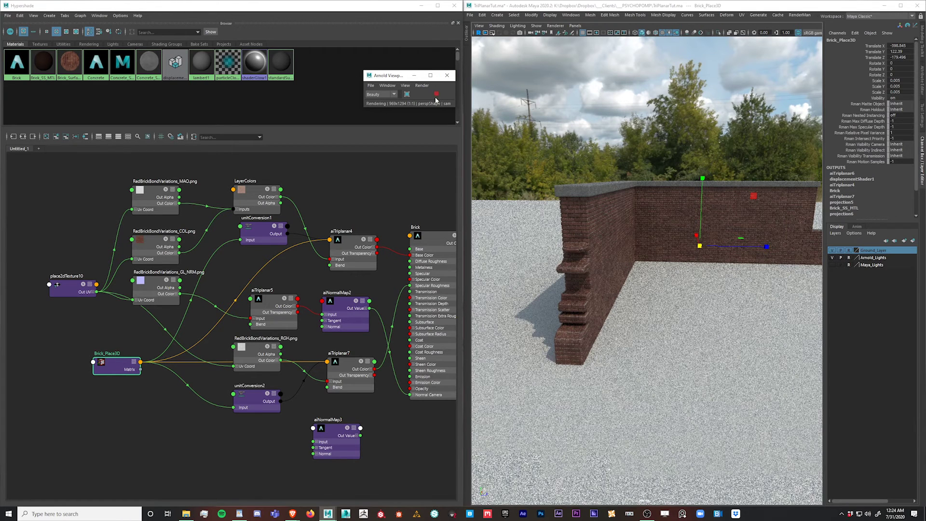
left_click_drag(662, 295, 643, 297, "alt")
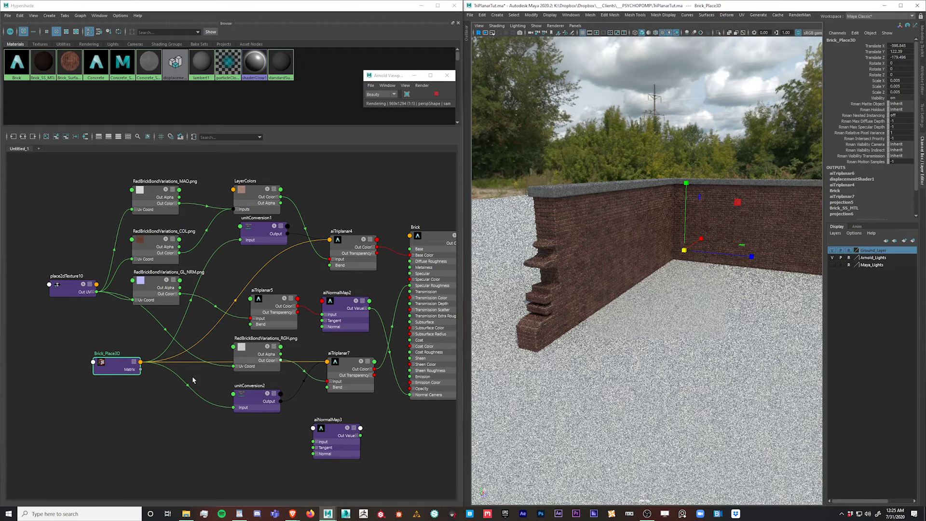
Step: Scale the Brick_Place3D placement uniformly down to about 0.002 and check the larger bricks on the rendered wall
left_click(152, 393)
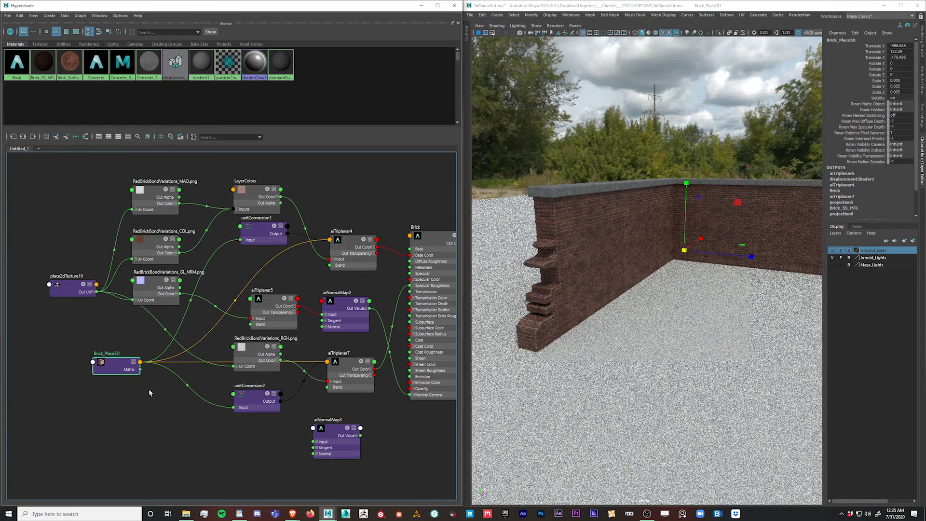
double_click(103, 366)
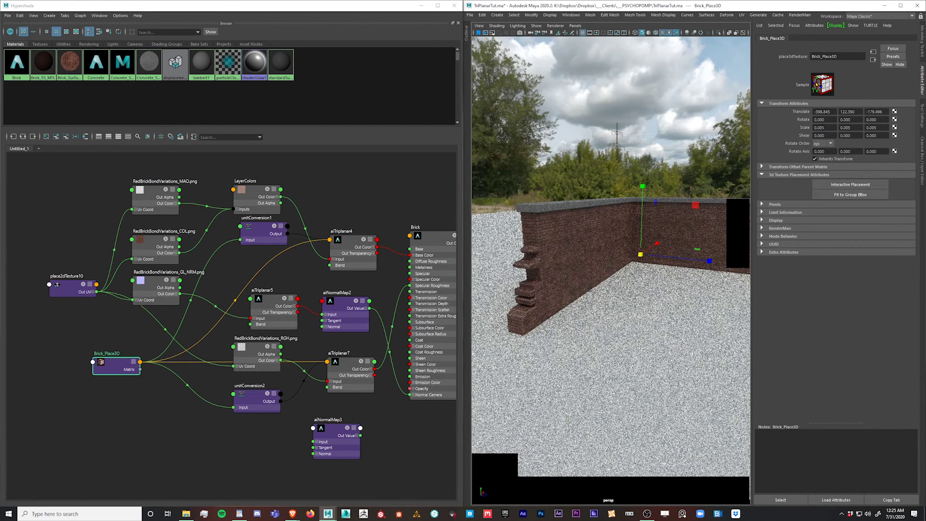
left_click(642, 256)
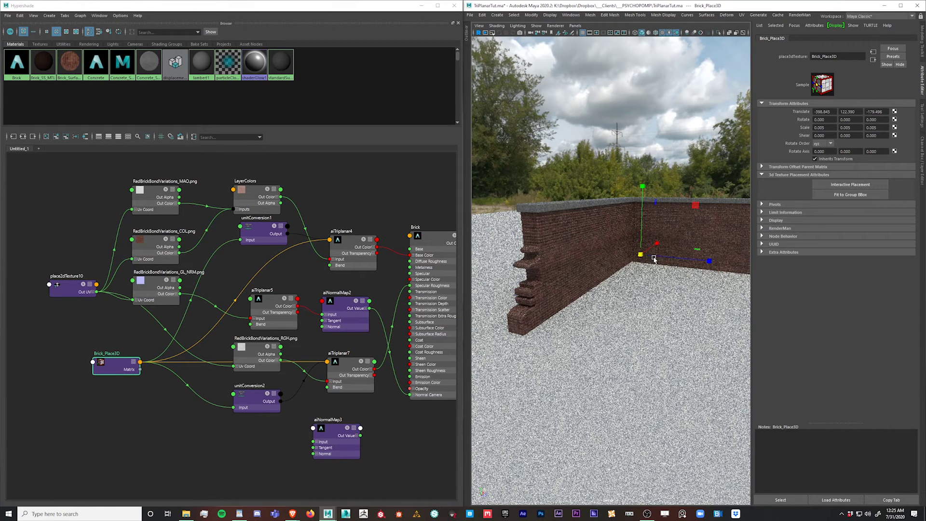
left_click_drag(640, 255, 824, 141)
left_click_drag(639, 259, 454, 365)
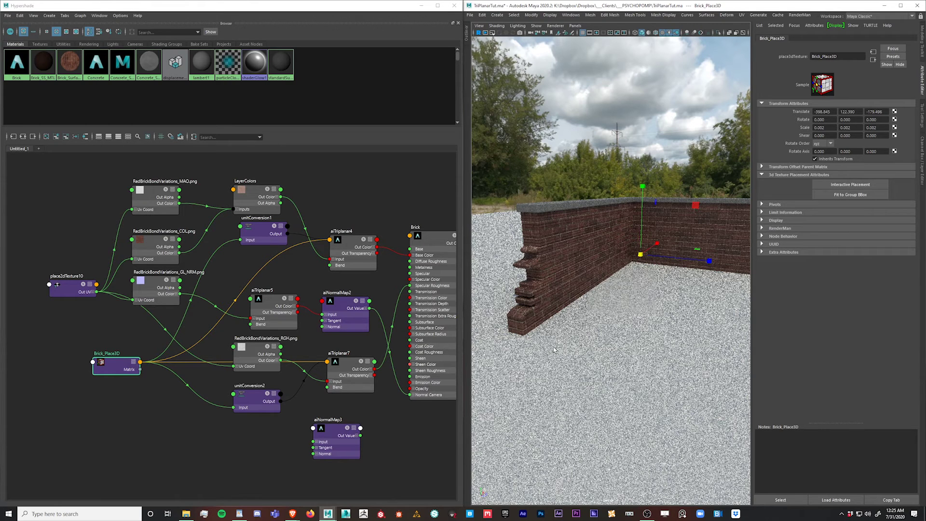
mouse_move(575, 322)
left_mouse_down("alt")
mouse_move(591, 328)
mouse_move(573, 338)
left_mouse_up("alt")
middle_click_drag(573, 337, 597, 331, "alt")
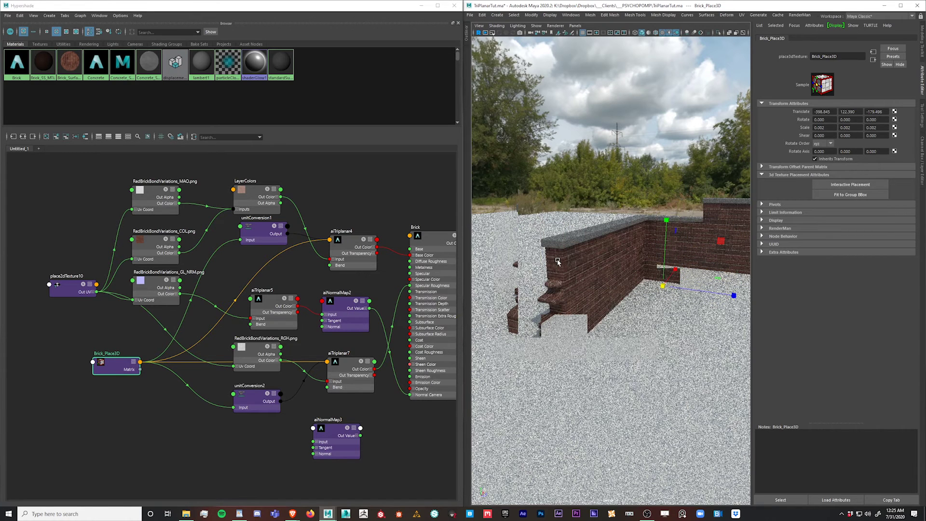
middle_click_drag(566, 262, 604, 266, "alt")
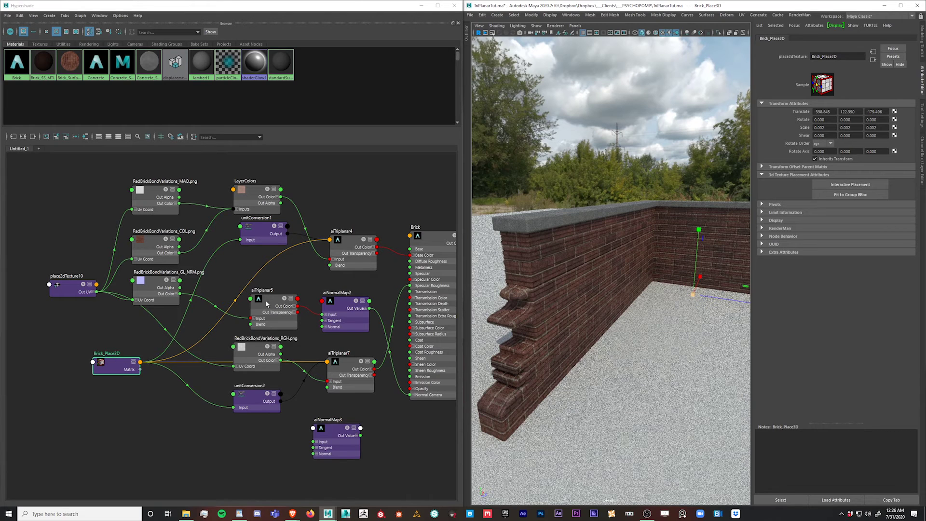
Step: Nudge aiTriplanar5 towards aiNormalMap2 and compare it with the Brick_Place3D node
left_click_drag(266, 303, 274, 301)
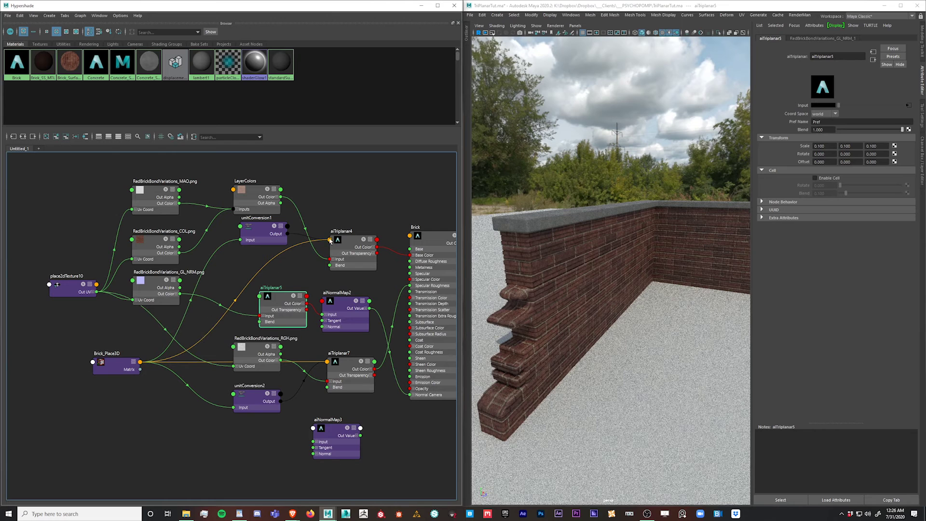
left_click_drag(283, 304, 284, 305)
left_click_drag(108, 370, 102, 358)
left_click_drag(280, 304, 278, 300)
Step: Graph the input and output connections of the Brick_SG shading group
middle_click_drag(269, 452, 170, 442, "alt")
left_click(415, 244)
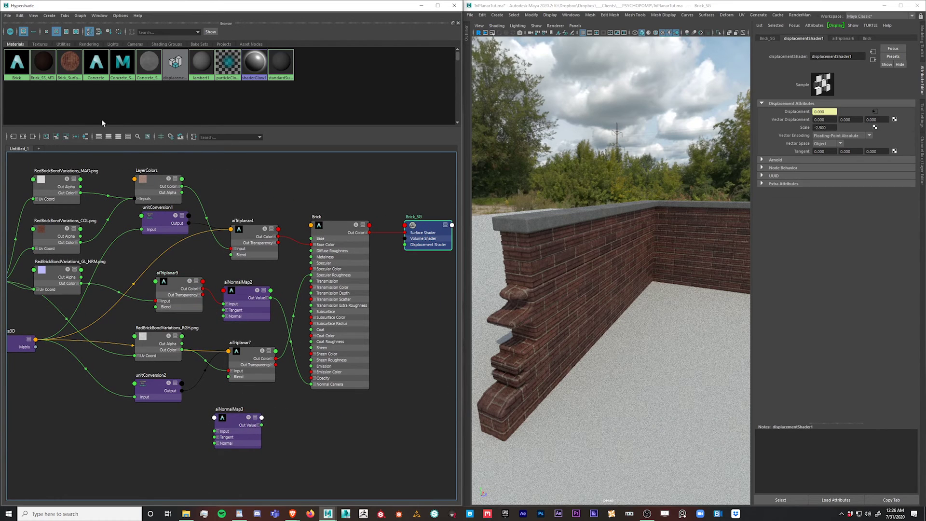
left_click(23, 136)
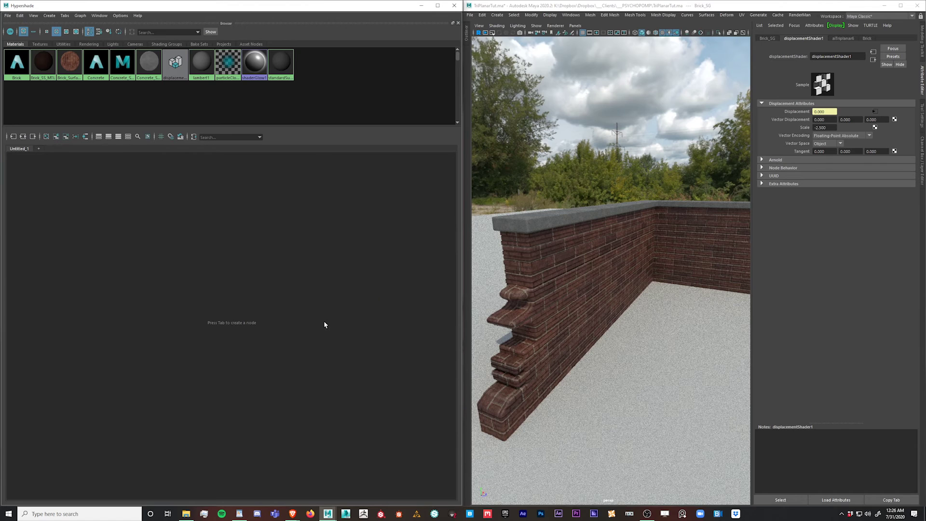
left_click_drag(413, 341, 423, 331)
left_click_drag(416, 337, 418, 330)
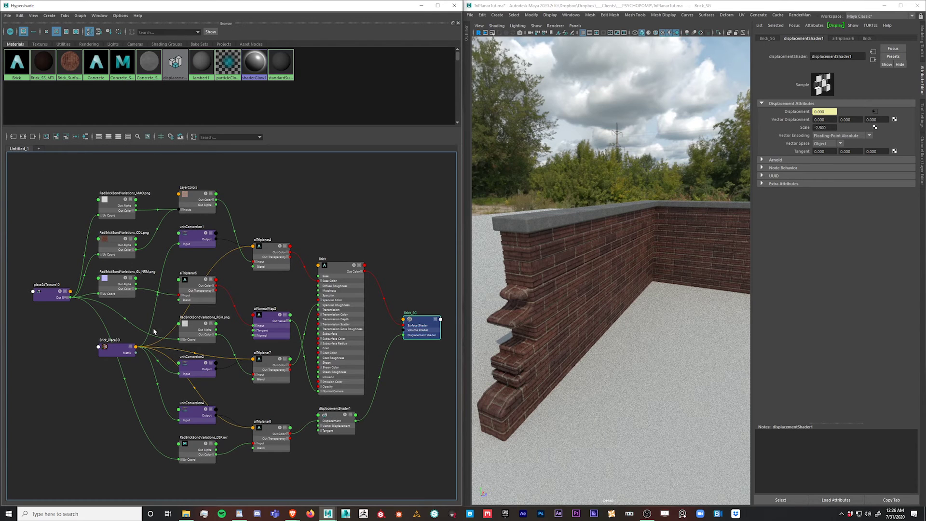
Step: Select displacementShader1 and spread out its branch by moving unitConversion4 and Brick_Place3D farther from aiTriplanar6
left_click(175, 73)
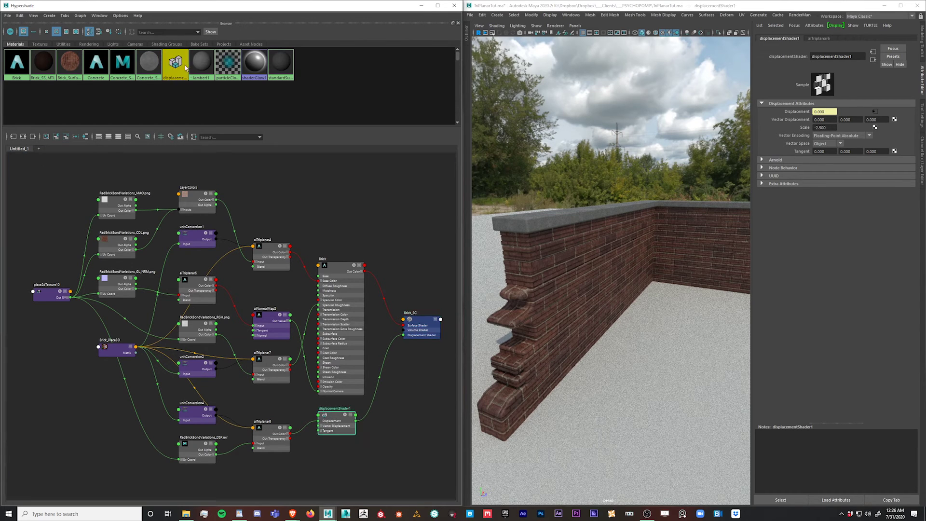
middle_click_drag(285, 473, 331, 393)
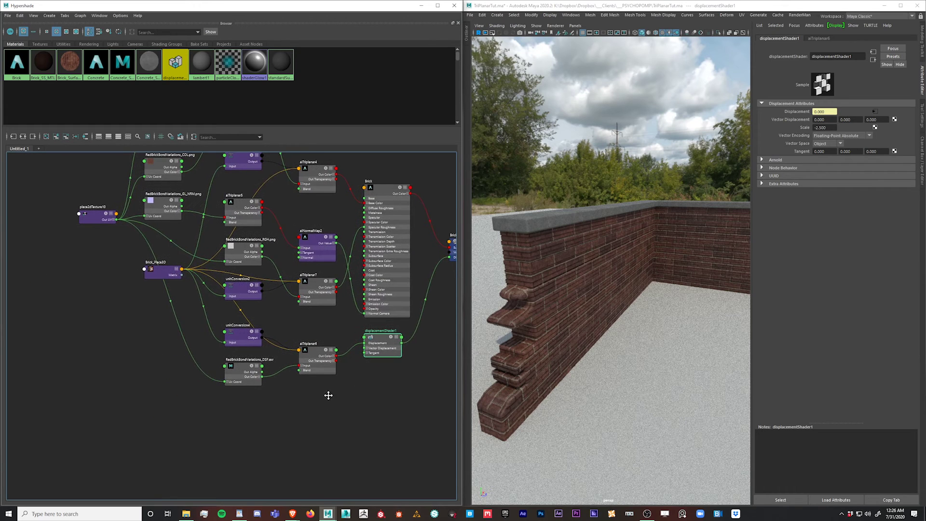
scroll(259, 407, "up", 2)
left_click_drag(237, 299, 194, 286)
left_click_drag(143, 224, 37, 243)
left_click(358, 339)
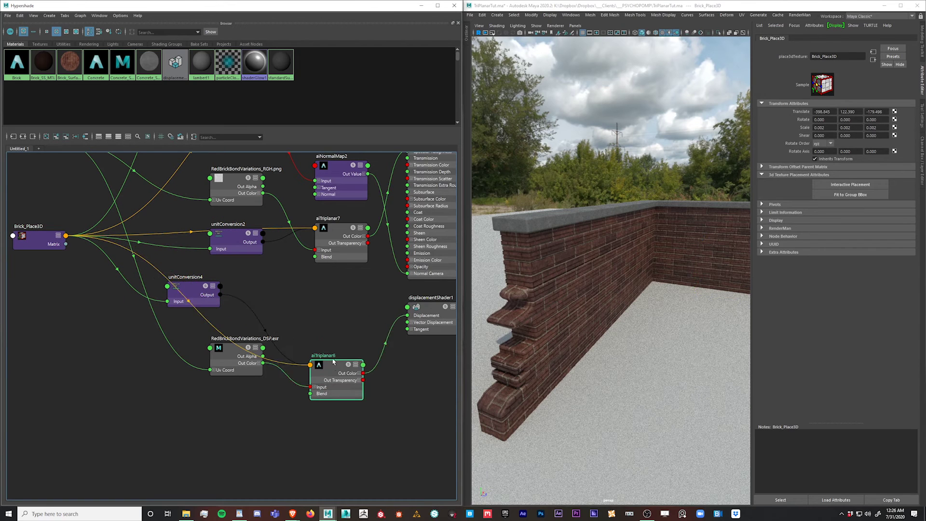
middle_click_drag(170, 379, 167, 402)
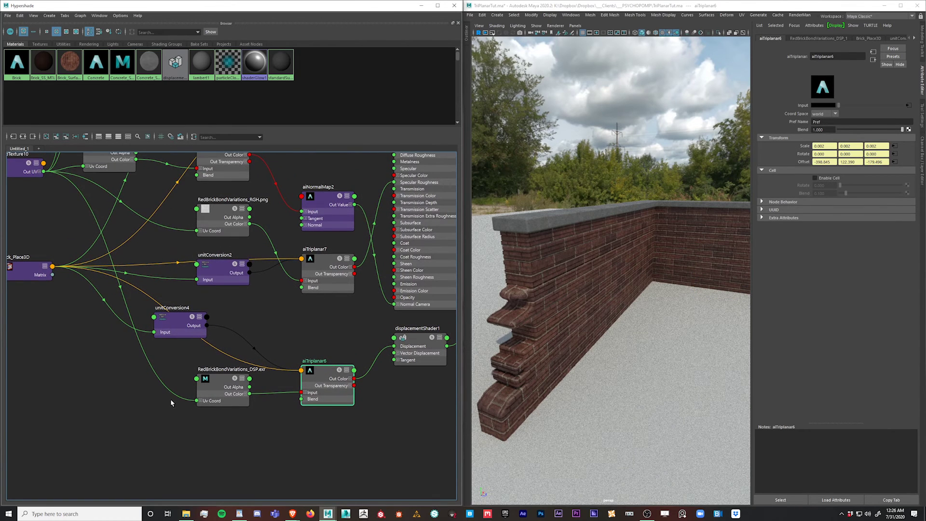
Step: Select the RedBrickBondVariations_RGH.png node and open the Connection Editor
middle_click_drag(286, 343, 239, 419)
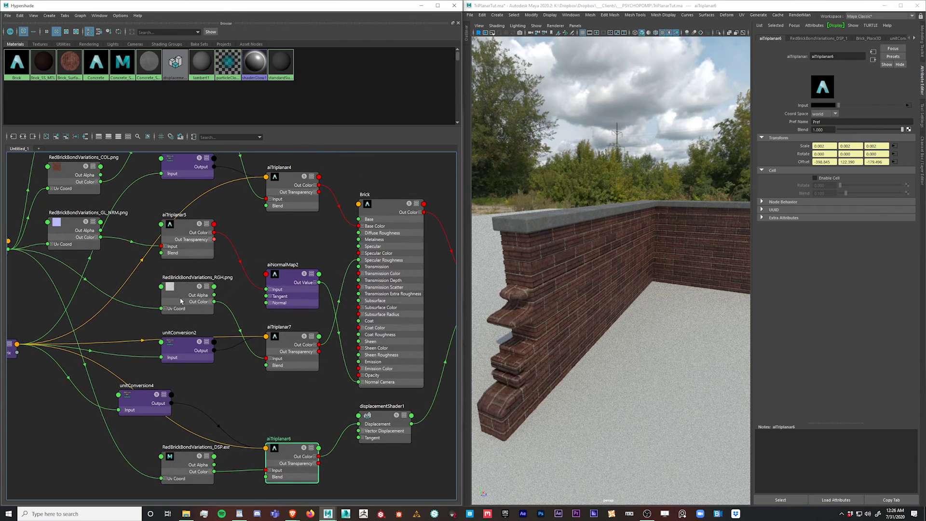
middle_click_drag(242, 386, 320, 403)
left_click_drag(274, 308, 276, 305)
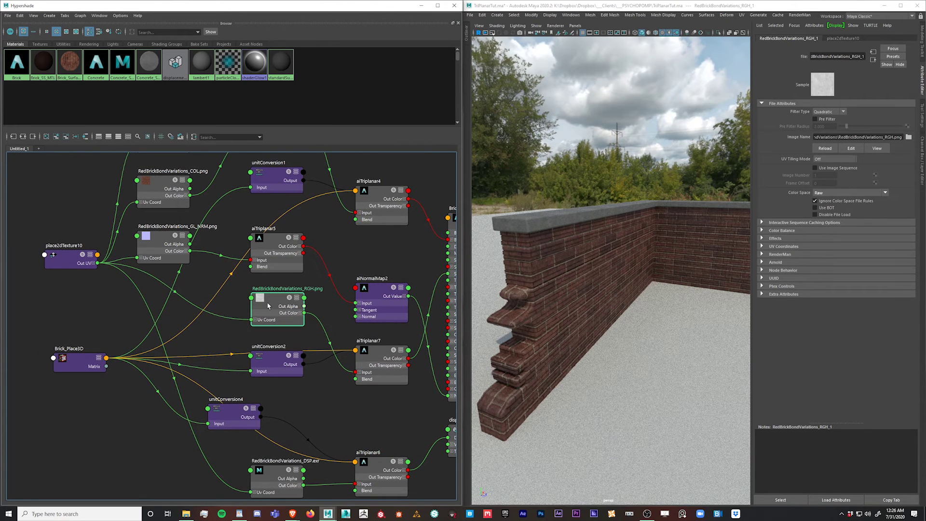
left_click(571, 15)
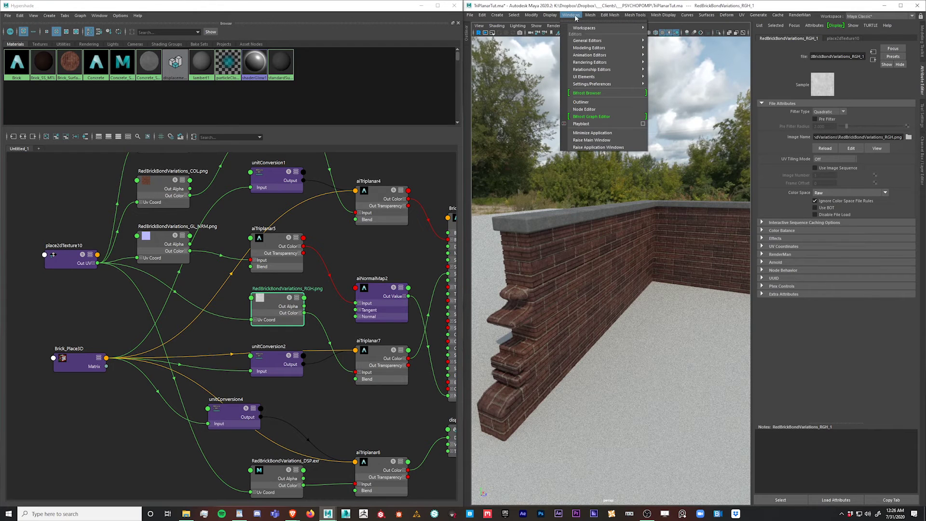
mouse_move(582, 43)
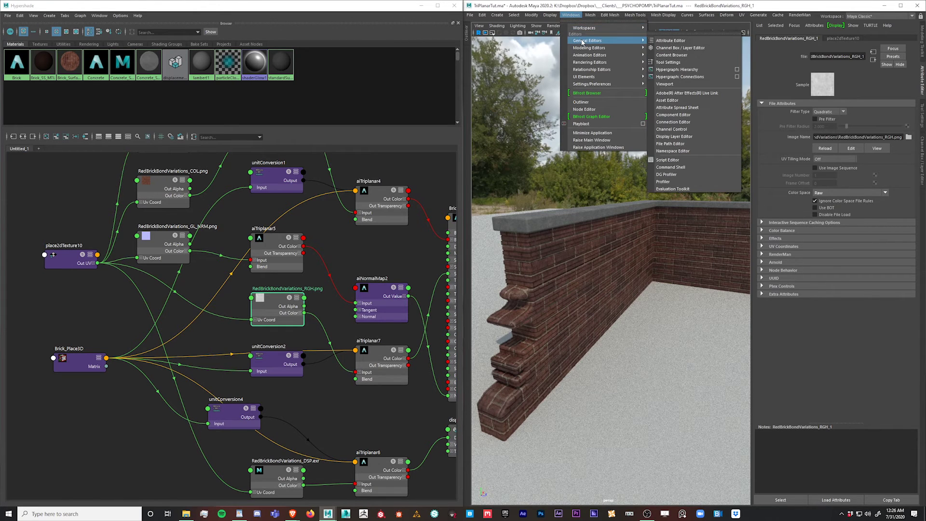
left_click(684, 127)
left_click_drag(596, 93, 370, 70)
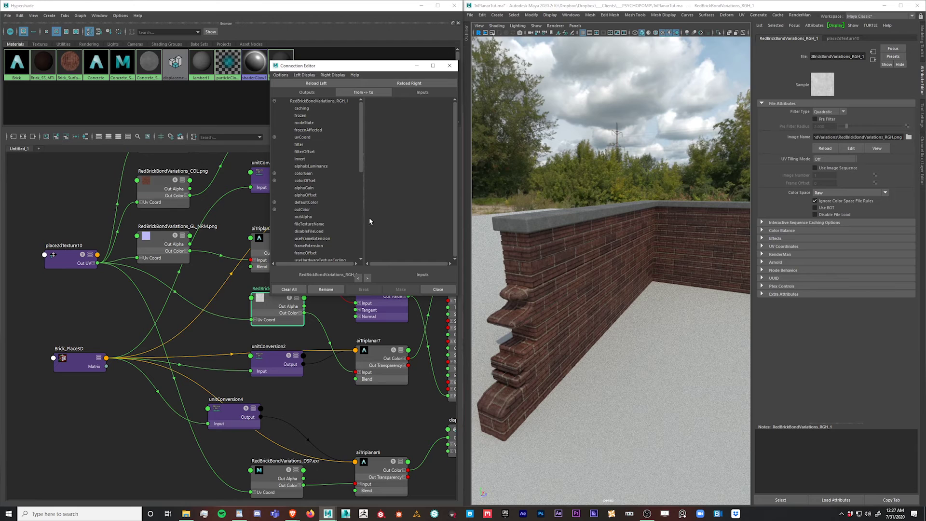
Step: Load Brick_Place3D as the source and aiTriplanar5 as the destination in the Connection Editor
left_click(79, 361)
left_click_drag(76, 360, 85, 356)
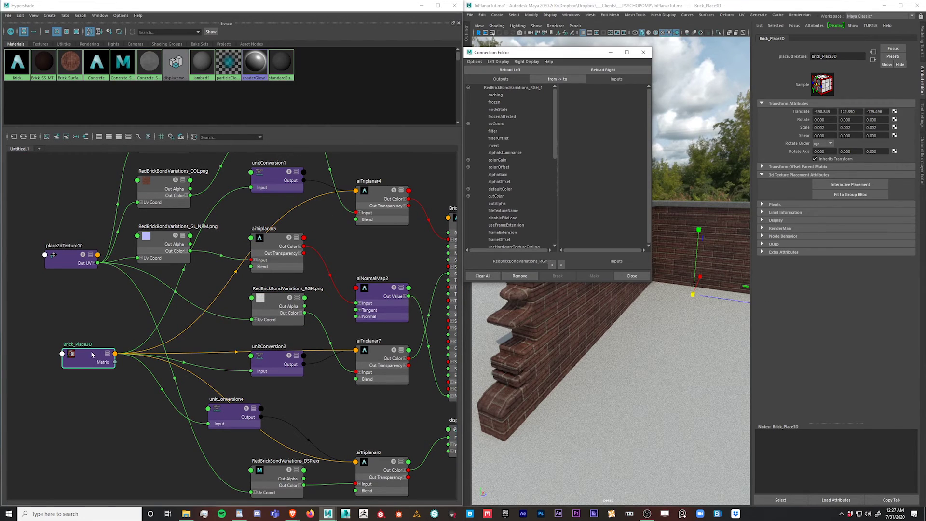
left_click(503, 70)
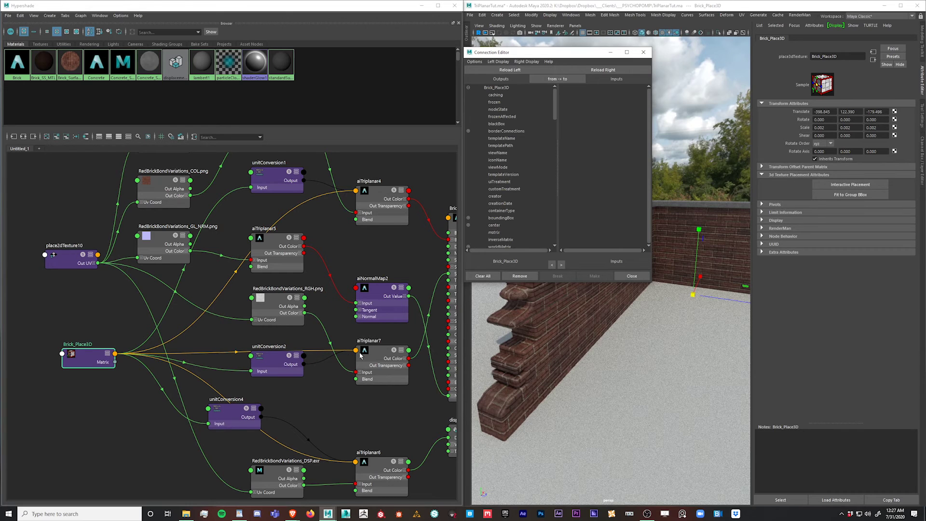
left_click(274, 246)
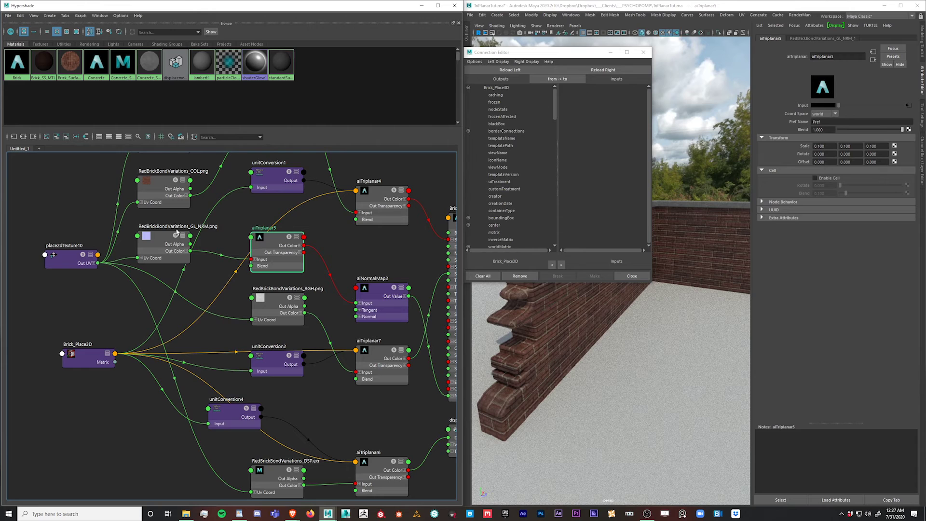
left_click(607, 71)
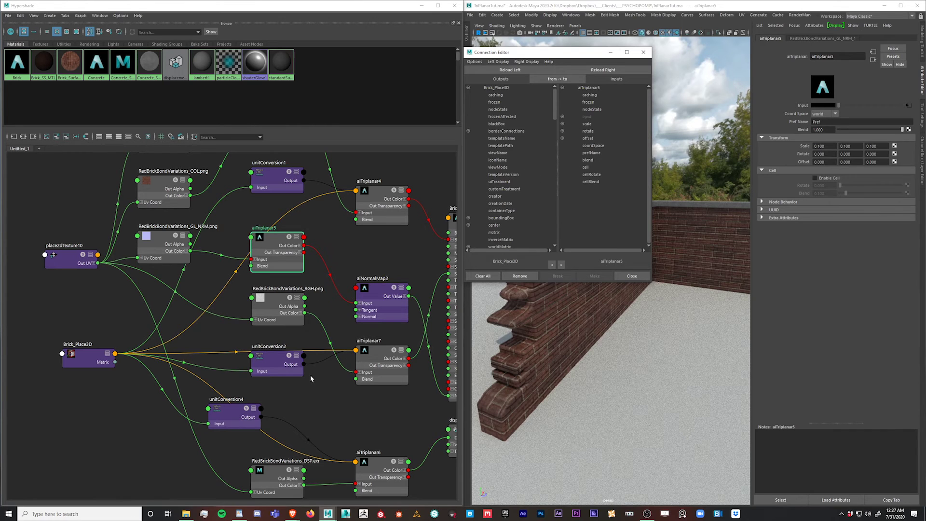
Step: Connect Brick_Place3D's scale, rotate and translate to aiTriplanar5's scale, rotate and offset, then close the Connection Editor
left_click(91, 368)
left_click_drag(91, 367, 86, 367)
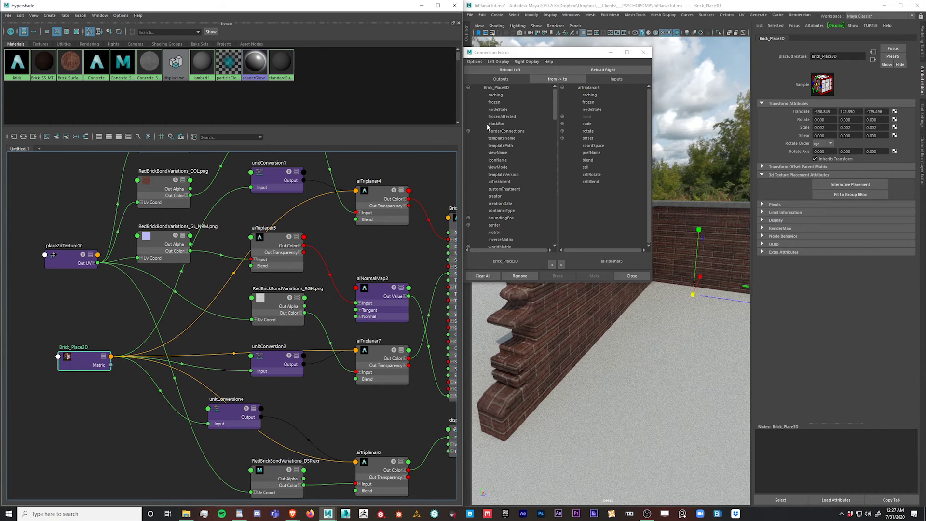
scroll(503, 162, "down", 8)
scroll(504, 160, "down", 8)
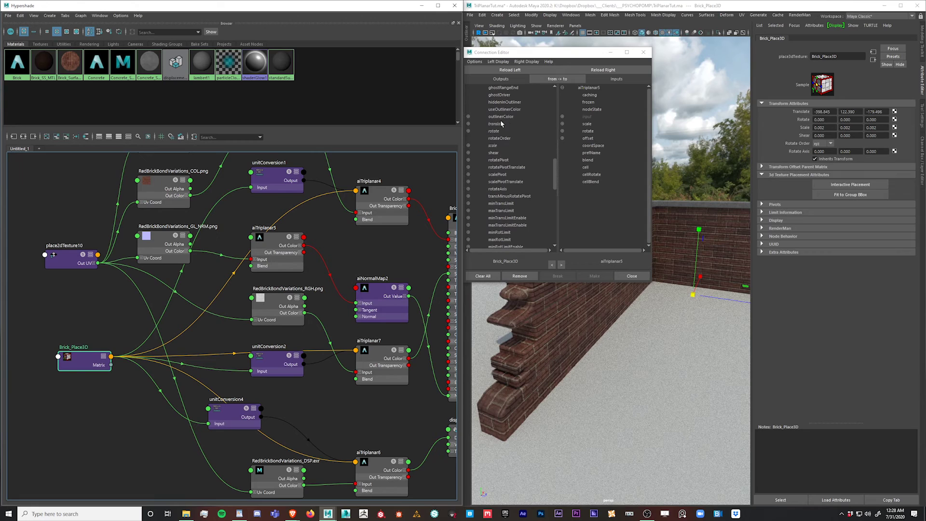
left_click(493, 146)
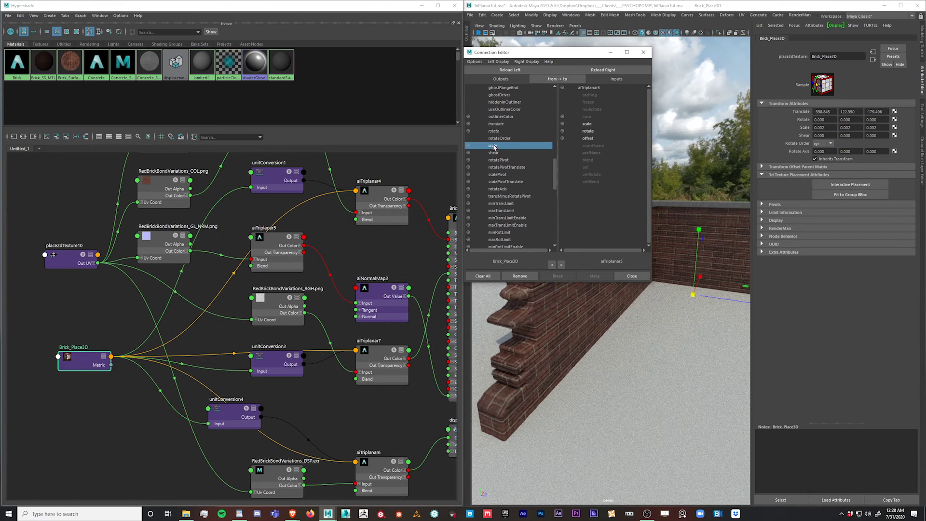
left_click(588, 125)
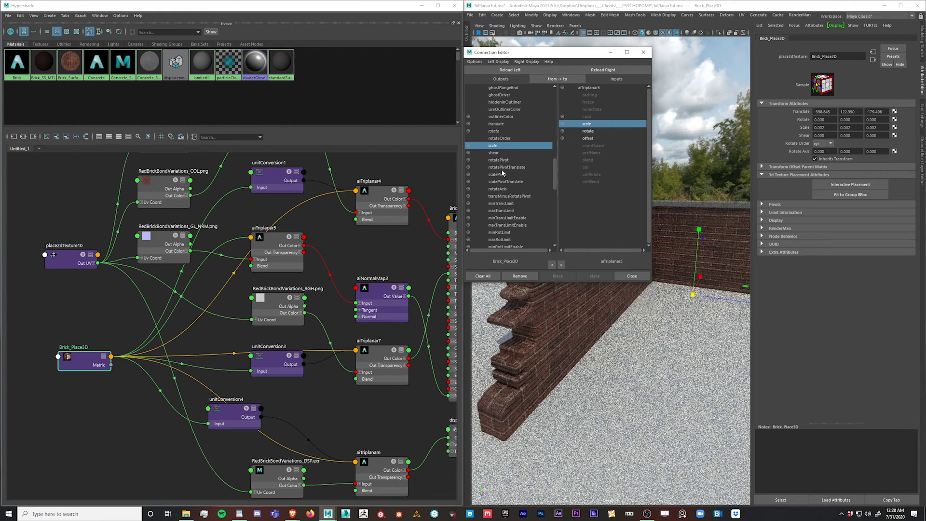
left_click(495, 131)
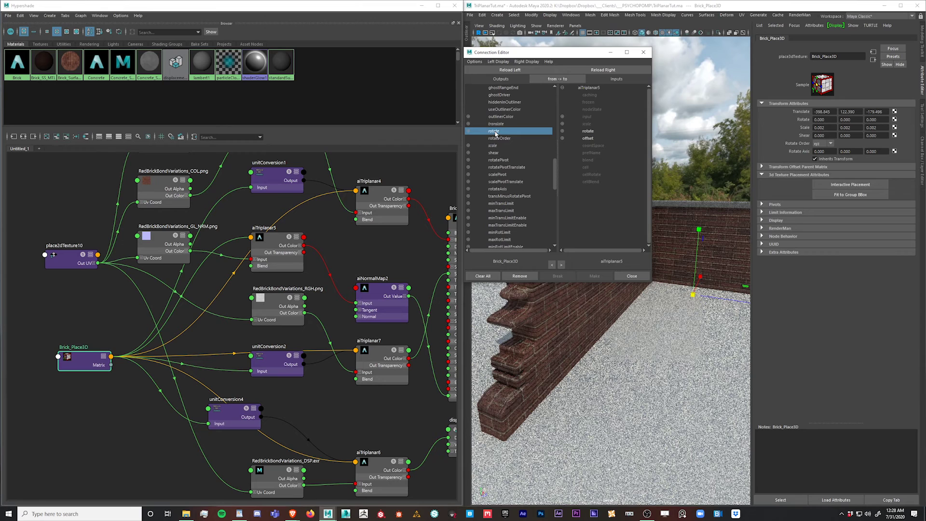
left_click(591, 132)
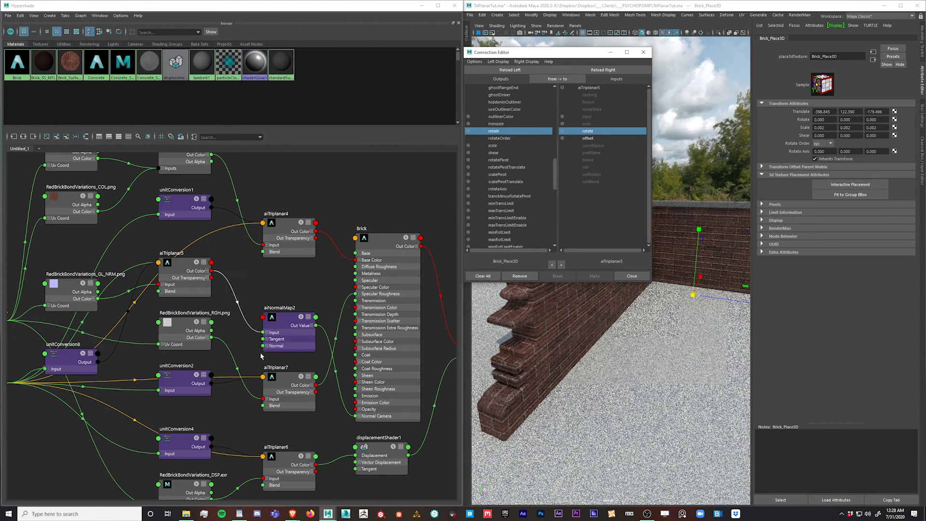
left_click(496, 124)
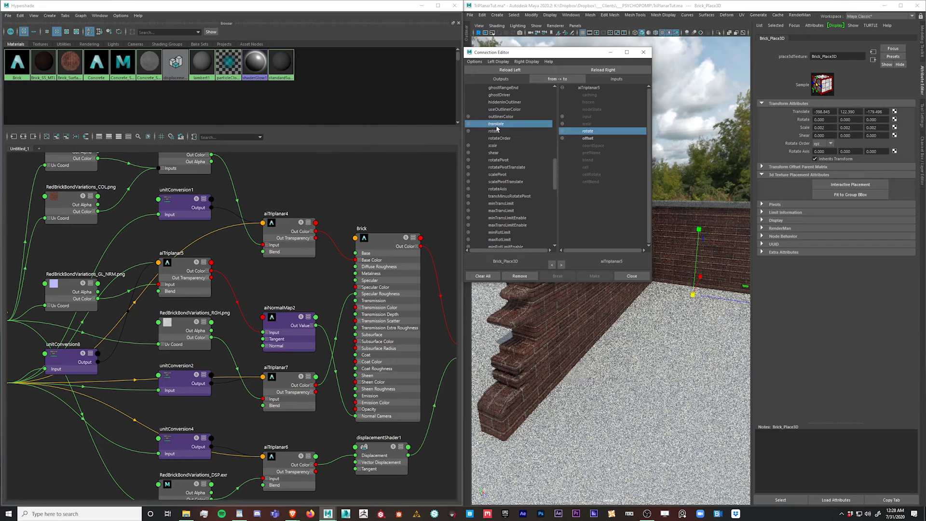
left_click(590, 138)
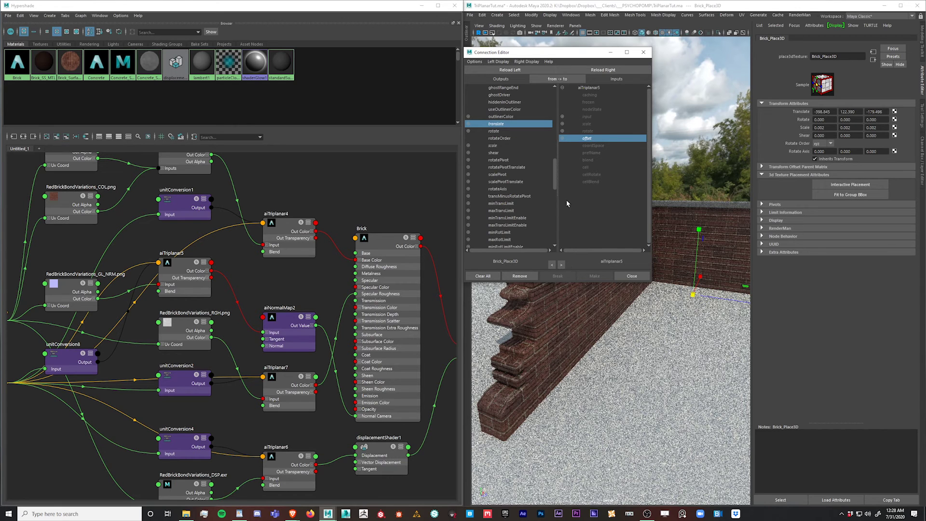
left_click(632, 275)
Step: Move aiTriplanar6 and Brick_Place3D down below the other nodes so the connection between them stands clear
middle_click_drag(103, 409, 185, 373)
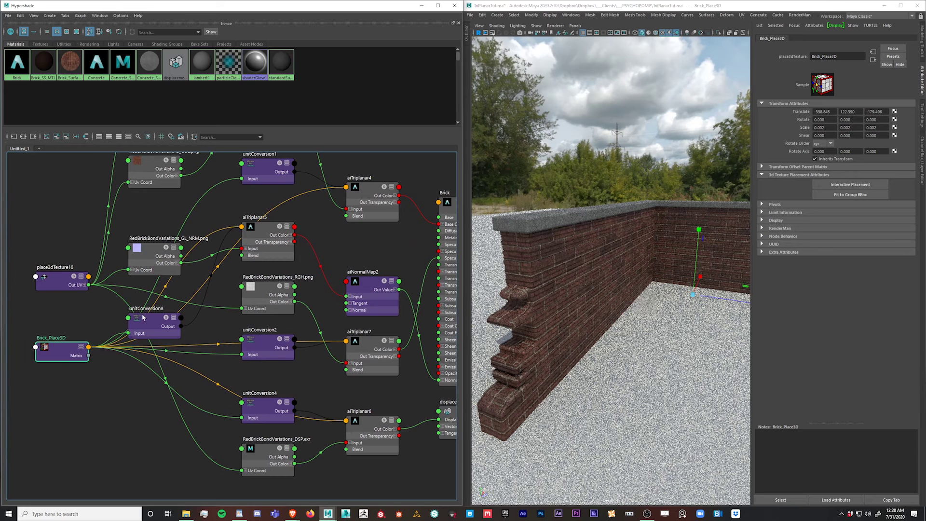
left_click_drag(64, 351, 74, 378)
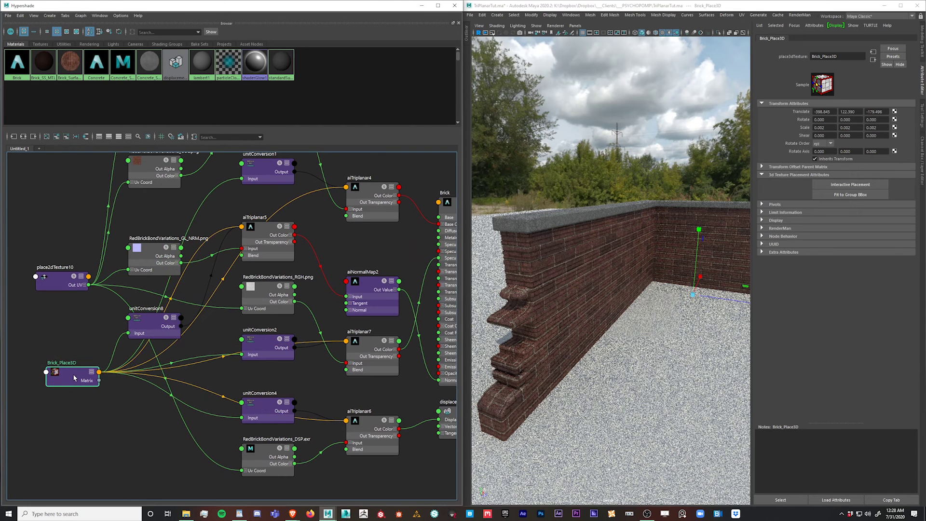
middle_click_drag(121, 431, 143, 334, "alt")
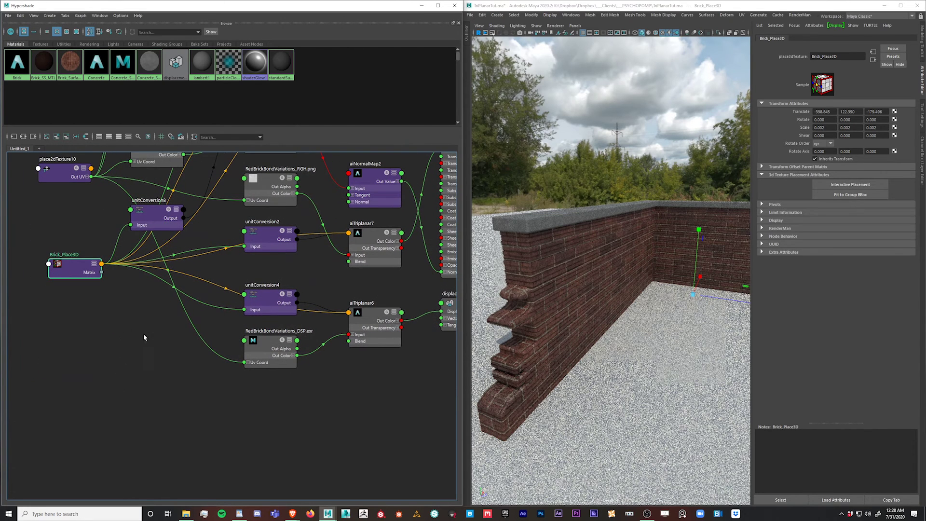
left_click(372, 334)
left_click_drag(372, 334, 332, 421)
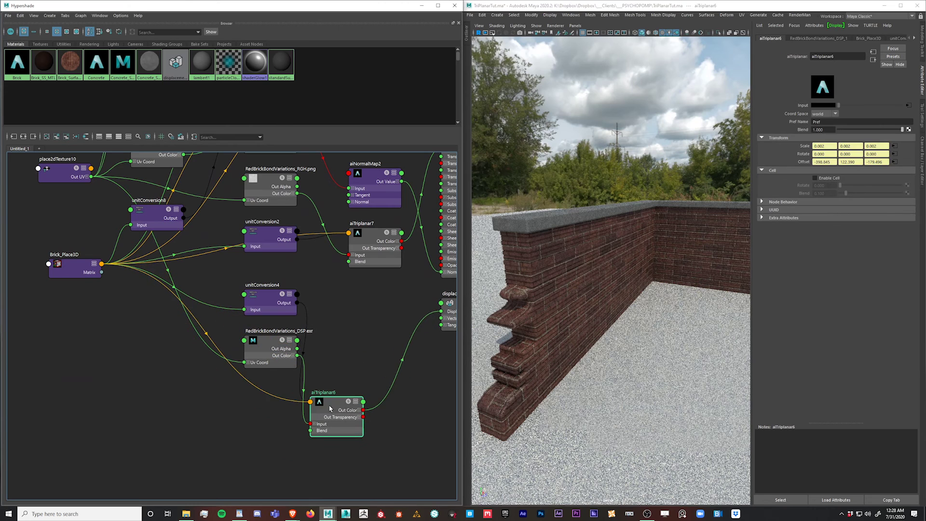
left_click(69, 277)
left_click_drag(69, 278, 100, 419)
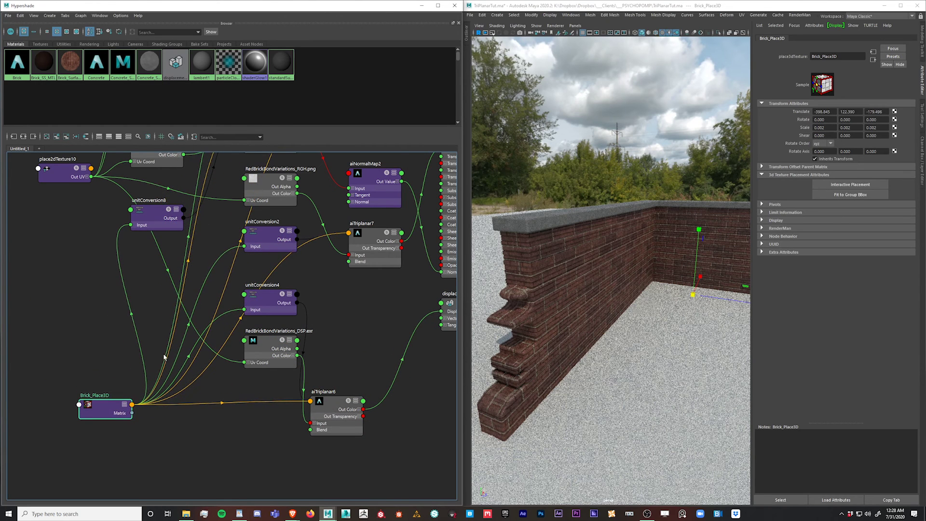
Step: Open the Connection Editor again with Brick_Place3D as the source and aiTriplanar6 as the destination
left_click(571, 15)
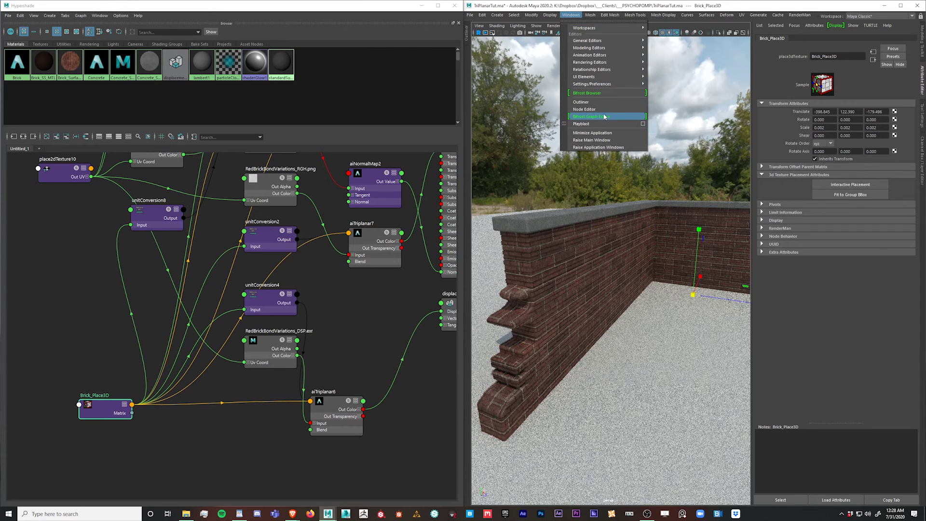
mouse_move(600, 43)
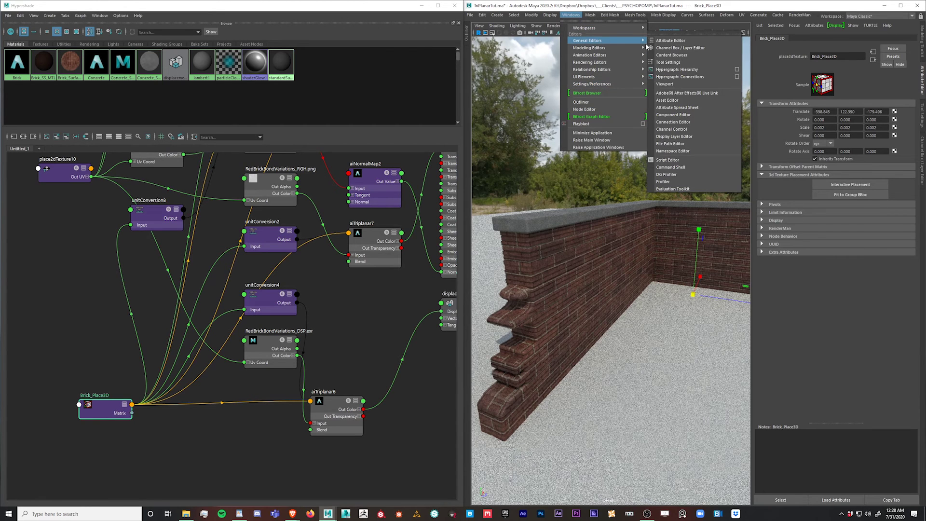
left_click(675, 122)
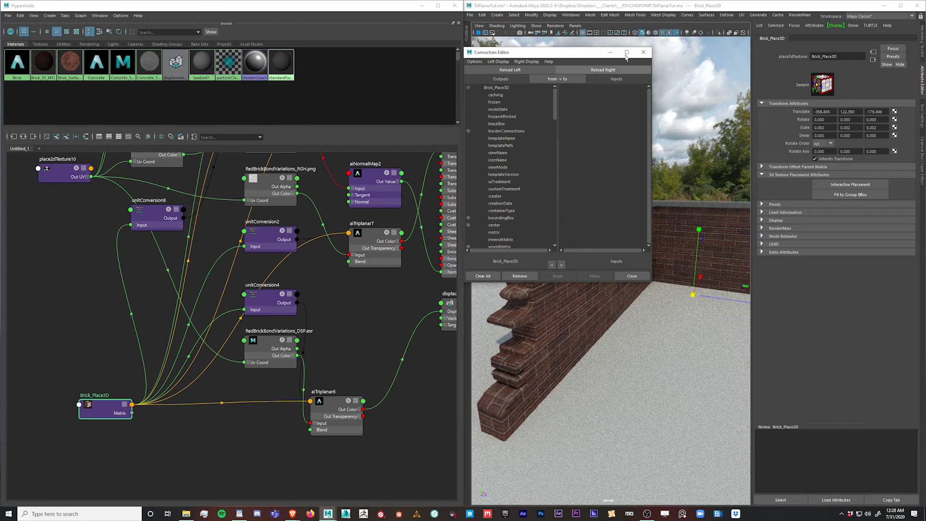
left_click_drag(557, 53, 308, 66)
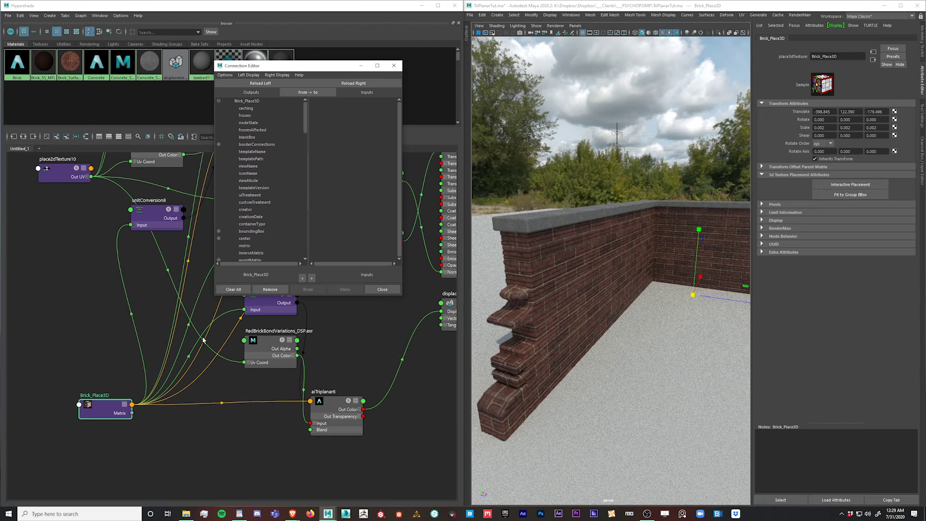
left_click(329, 401)
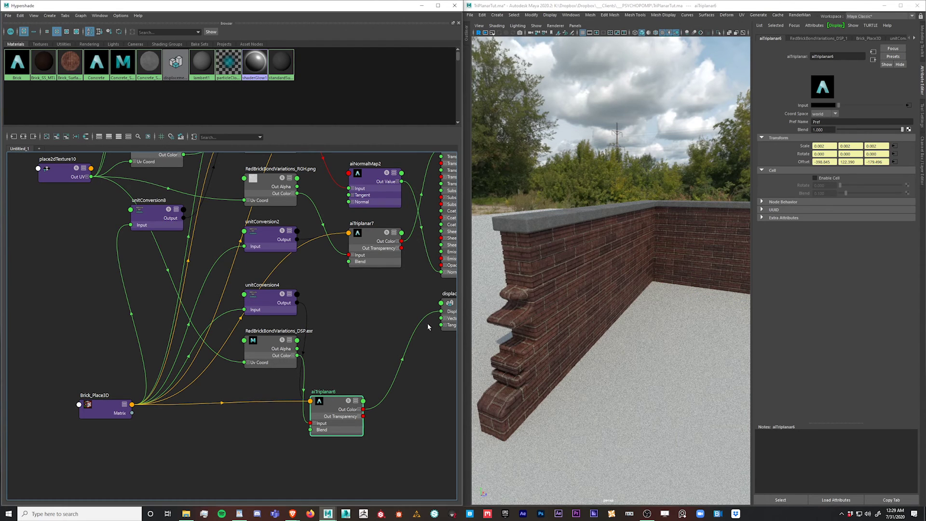
left_click(508, 121)
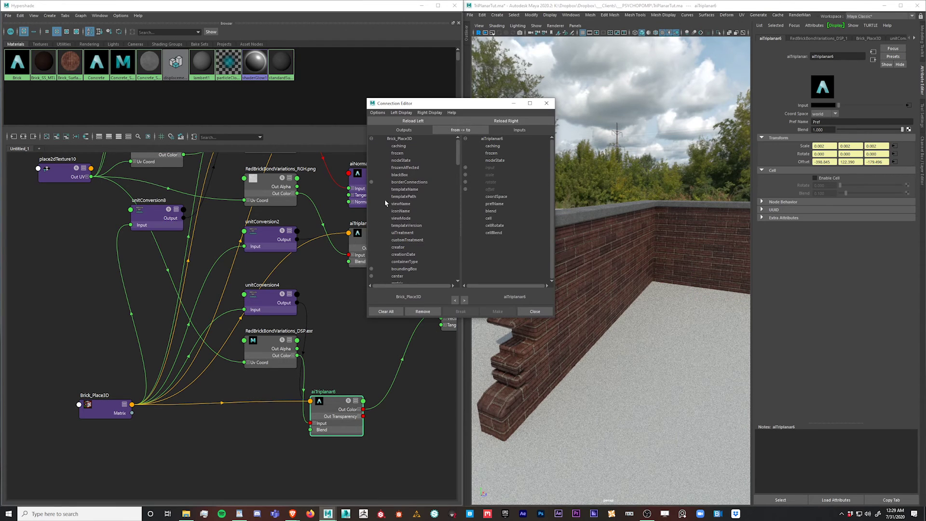
Step: Examine which aiTriplanar6 inputs Brick_Place3D's translate, rotate and scale drive, then close the Connection Editor and select Brick_Place3D
scroll(419, 241, "down", 3)
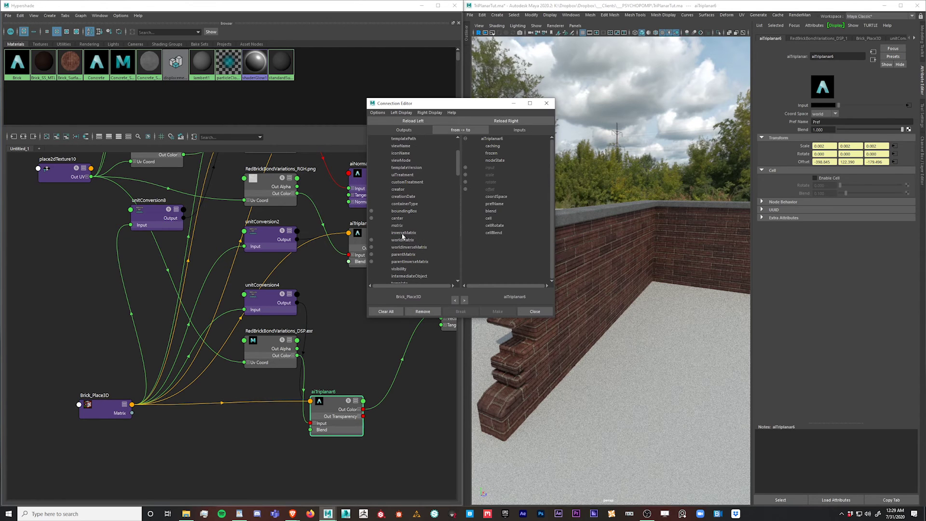
left_click_drag(458, 161, 460, 213)
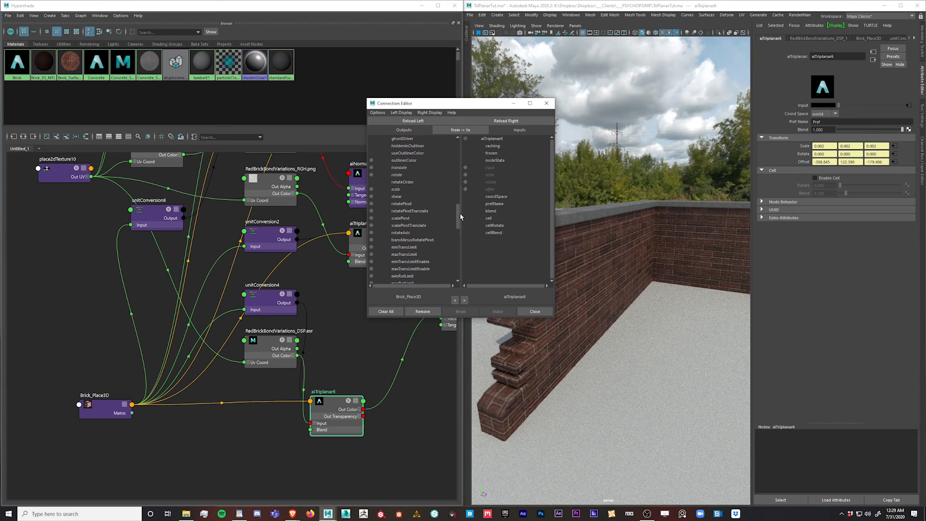
left_click(399, 168)
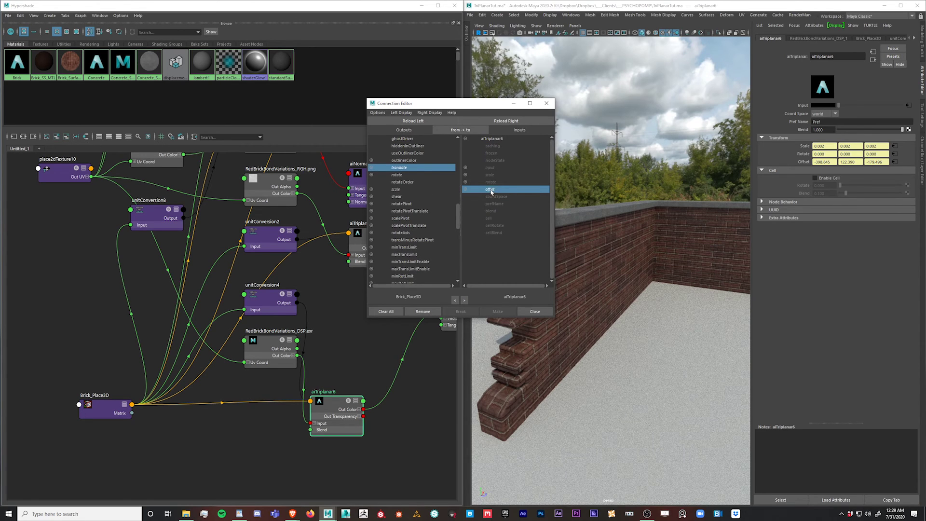
left_click(411, 176)
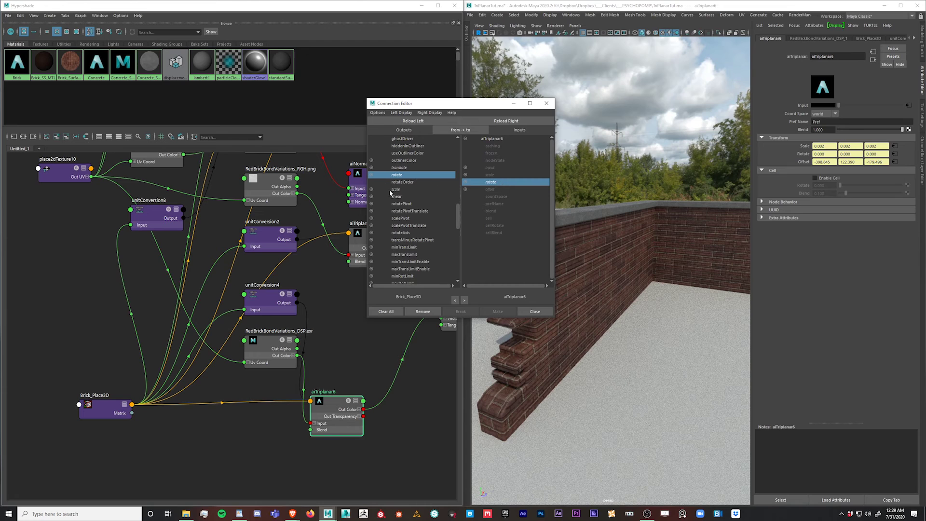
left_click(392, 190)
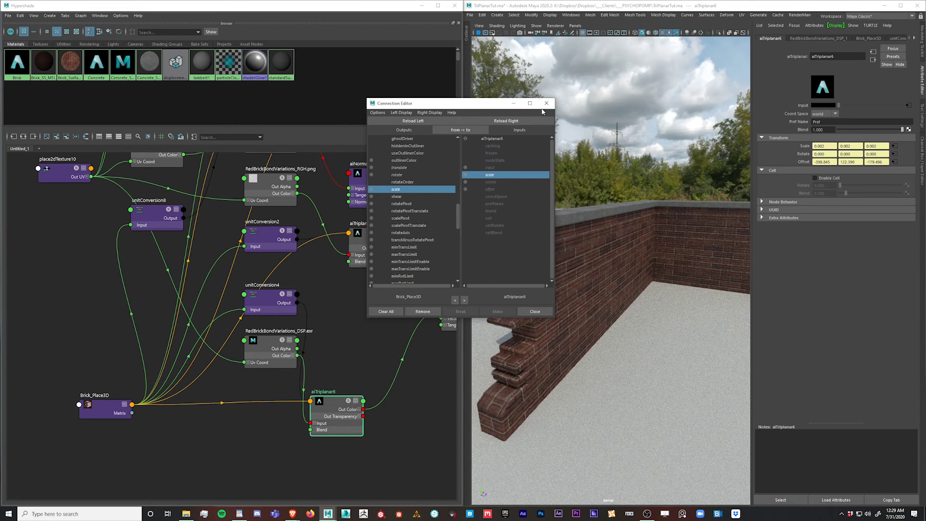
left_click(548, 104)
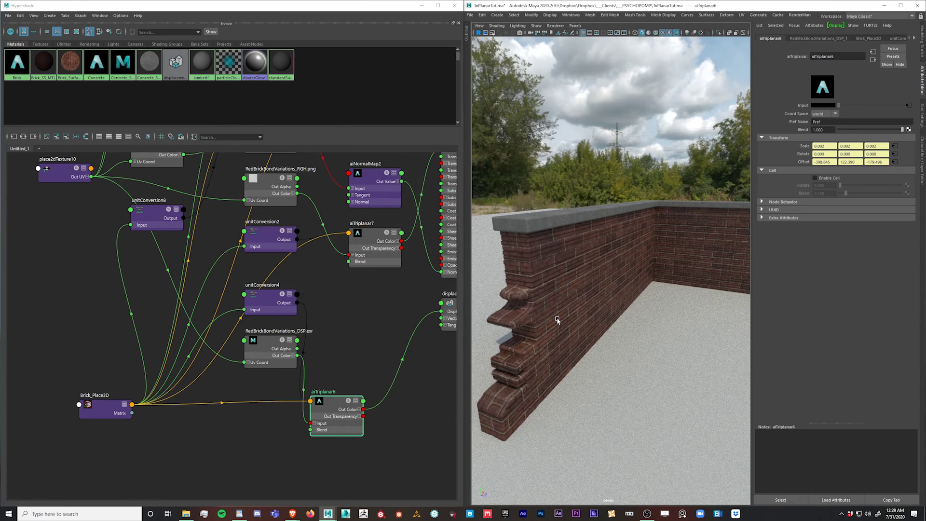
left_click(104, 410)
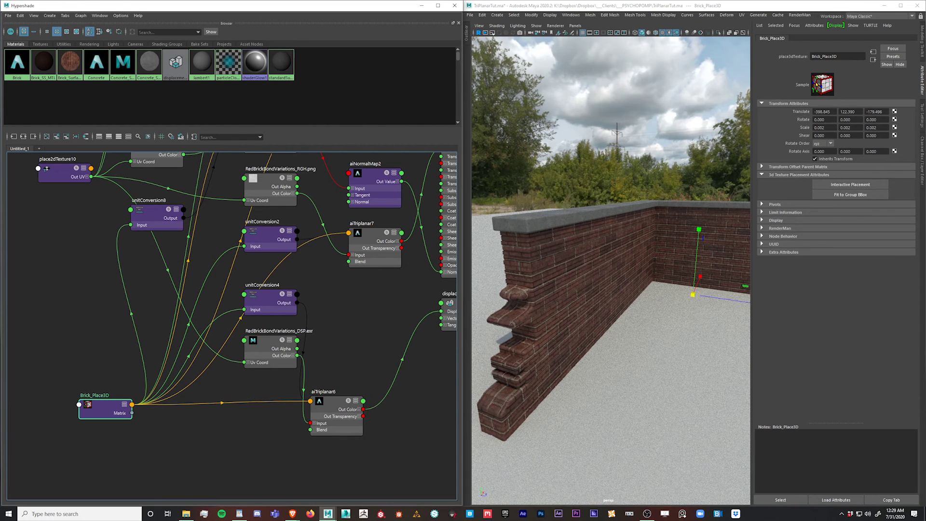
Step: Move the Brick_Place3D placement straight down in the scene to a Translate Y of about 108.4
left_click_drag(710, 261, 666, 338, "alt")
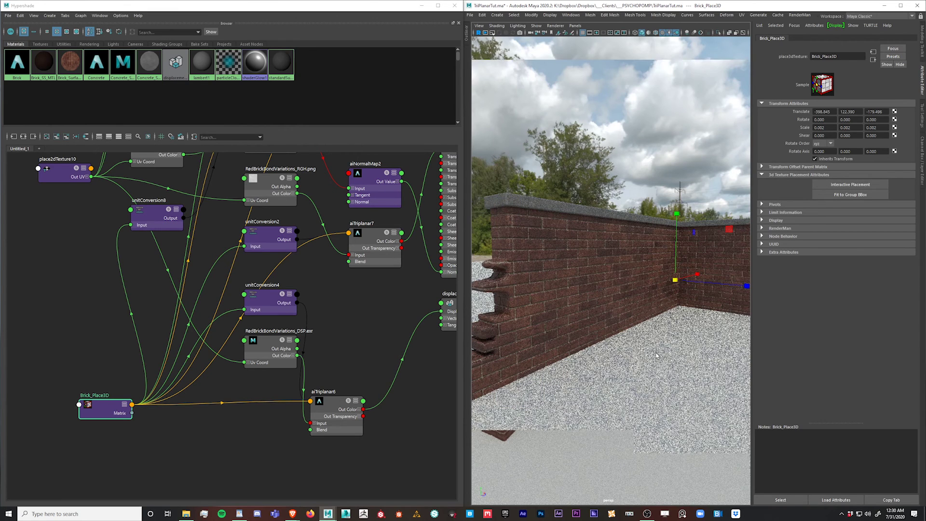
middle_click_drag(555, 338, 592, 338, "alt")
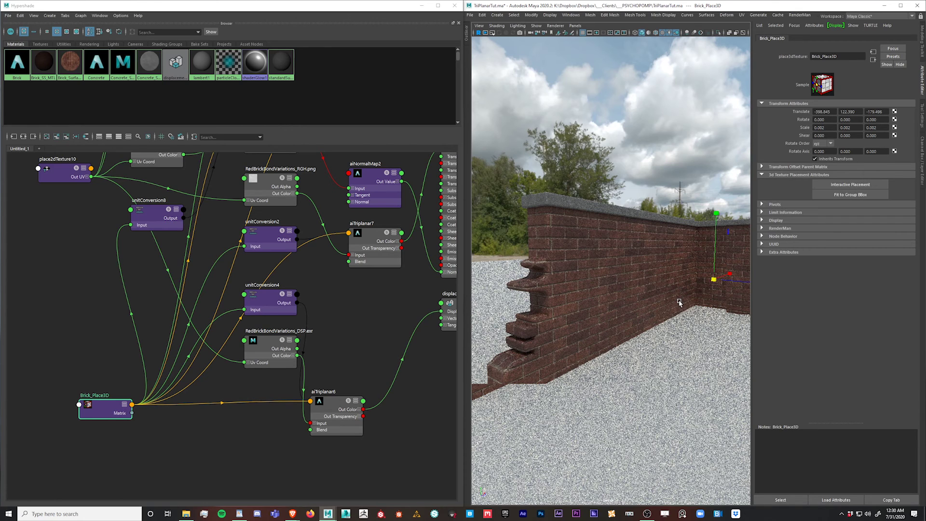
key("w")
left_click_drag(717, 245, 716, 265)
Step: Move the Brick_Place3D node up closer to the nodes it drives, frame the whole brick network and clear the selection
left_click_drag(107, 406, 116, 336)
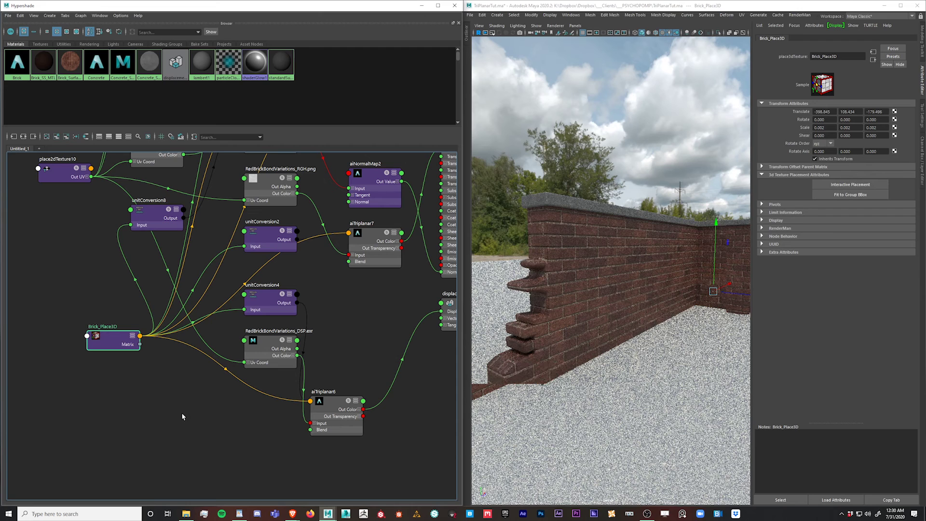
scroll(356, 337, "down", 5)
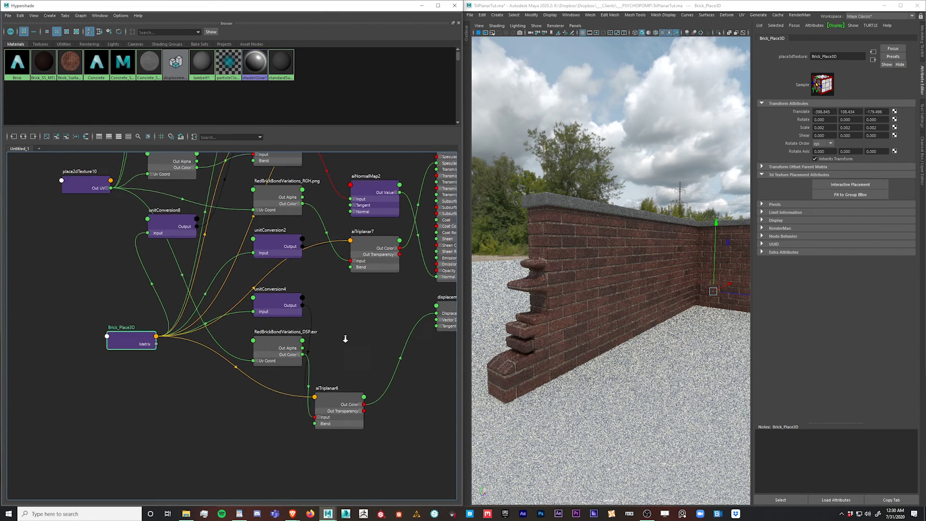
middle_click_drag(270, 364, 190, 368, "alt")
right_click_drag(191, 369, 265, 373, "alt")
middle_click_drag(265, 373, 189, 425, "alt")
left_click(184, 414)
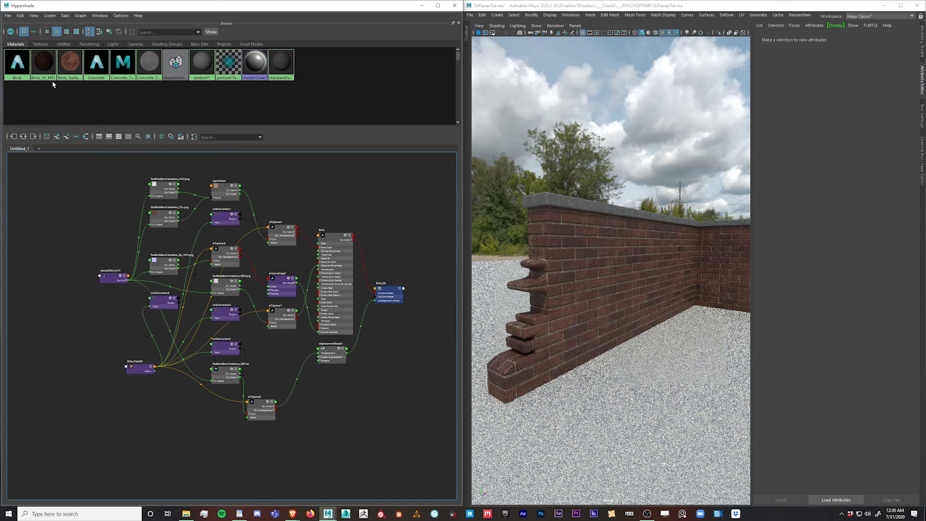
Step: Graph the Brick material's shading network in the node editor
left_click(17, 62)
left_click(23, 136)
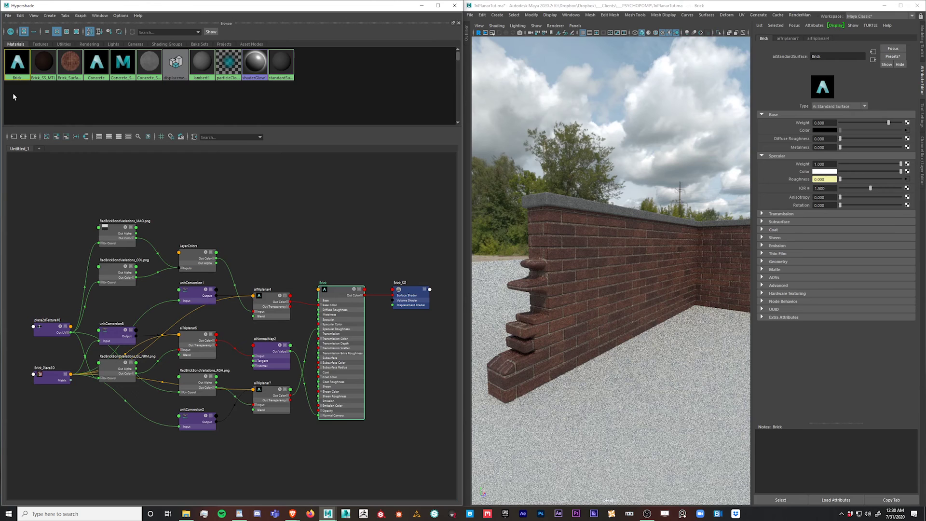
left_click_drag(17, 101, 28, 52)
left_click(23, 138)
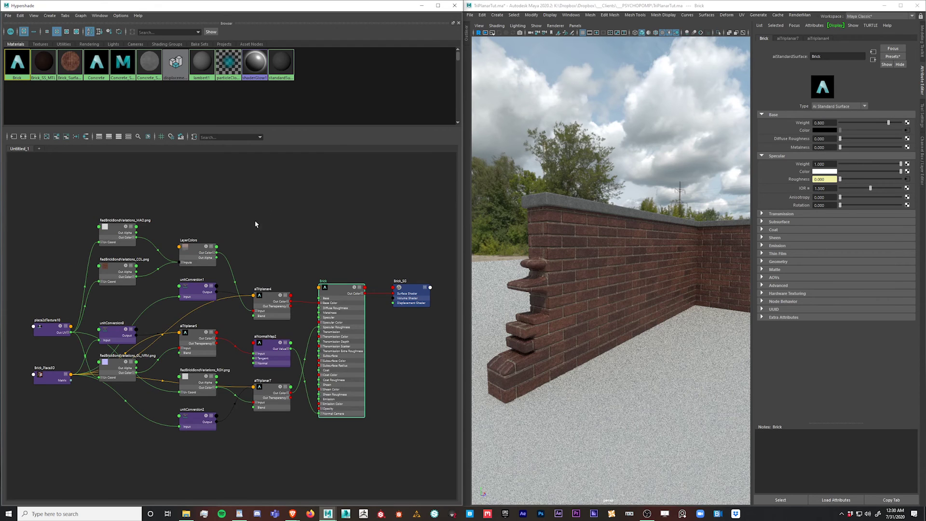
Step: Group the color branch above the rest by moving the MAO and COL textures, LayerColors and aiTriplanar4 up
middle_click_drag(281, 223, 296, 207, "alt")
scroll(295, 207, "up", 2)
left_click_drag(107, 214, 101, 189)
left_click_drag(105, 265, 102, 234)
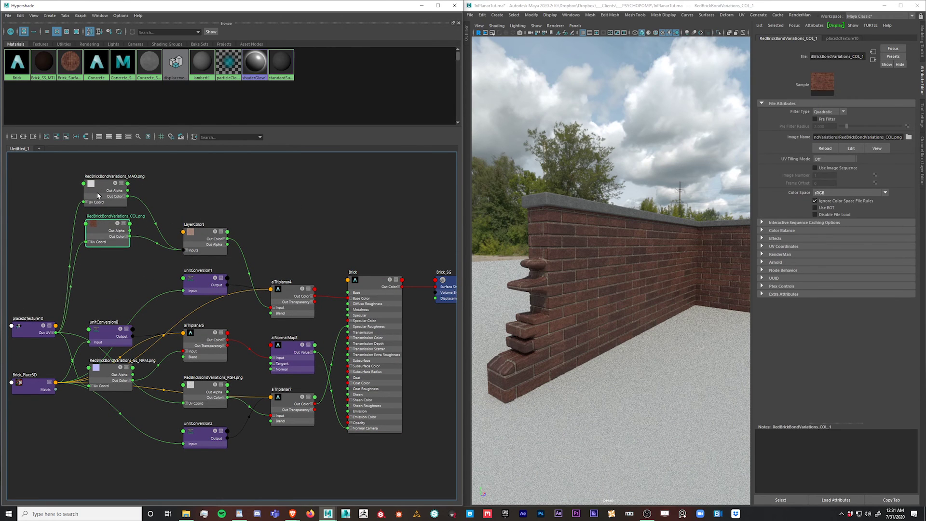
left_click_drag(201, 237, 194, 202)
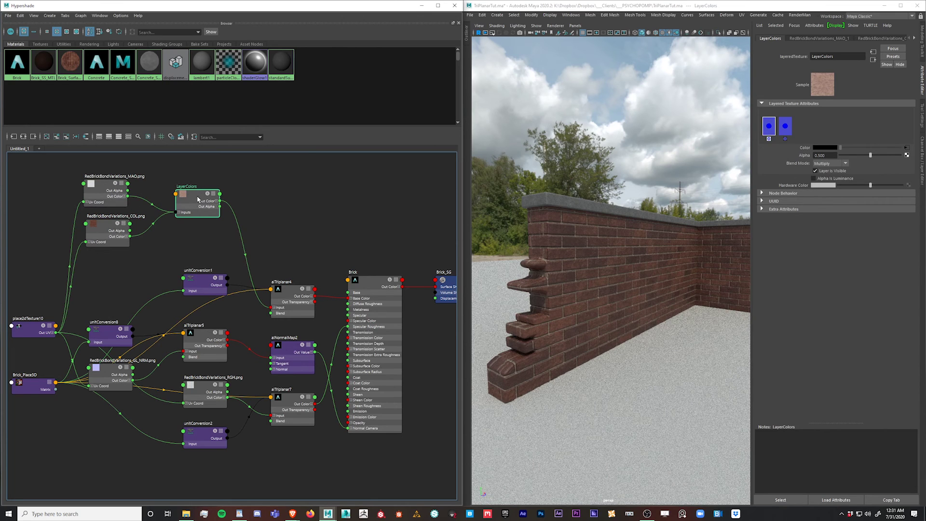
left_click_drag(195, 197, 193, 201)
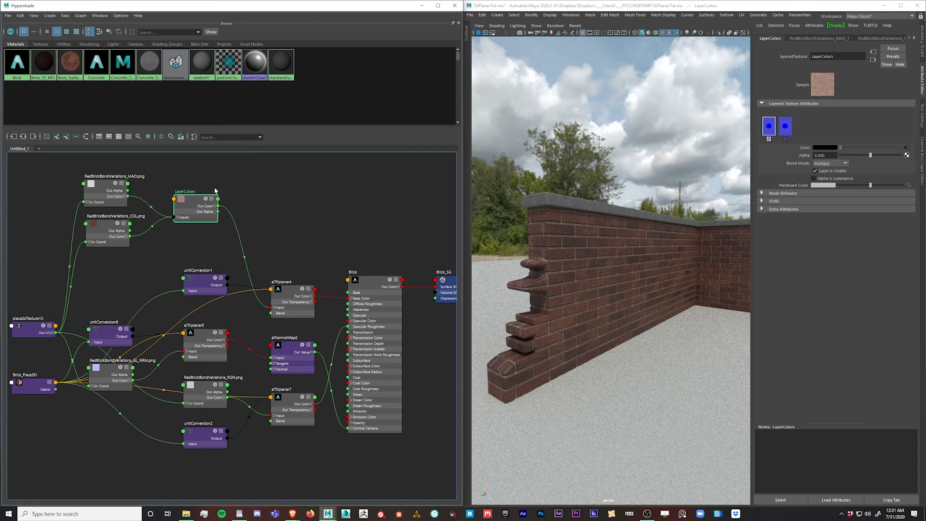
left_click_drag(277, 308, 260, 271)
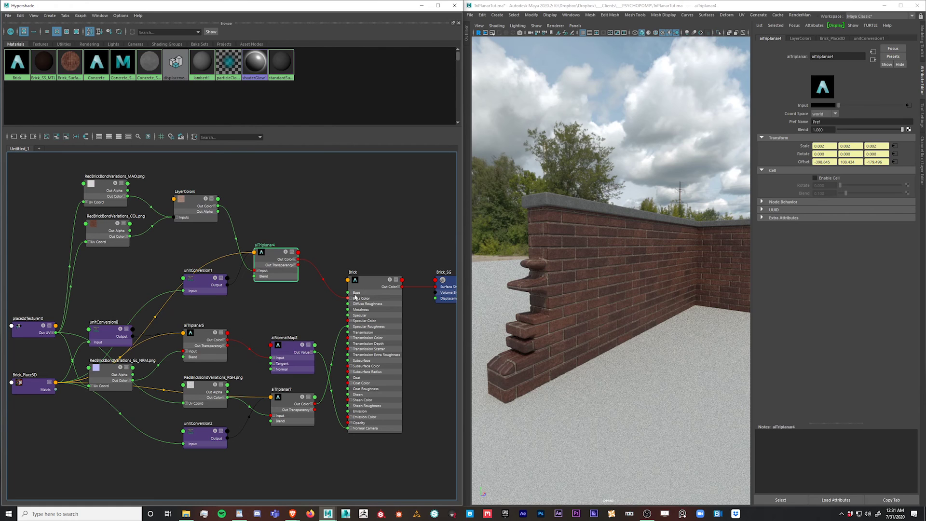
Step: Set the roughness branch apart by shifting unitConversion2, the RGH texture and aiTriplanar7 slightly away from the Brick material
left_click_drag(202, 438, 194, 440)
left_click_drag(290, 405, 276, 405)
left_click_drag(204, 383, 197, 386)
left_click_drag(280, 401, 276, 408)
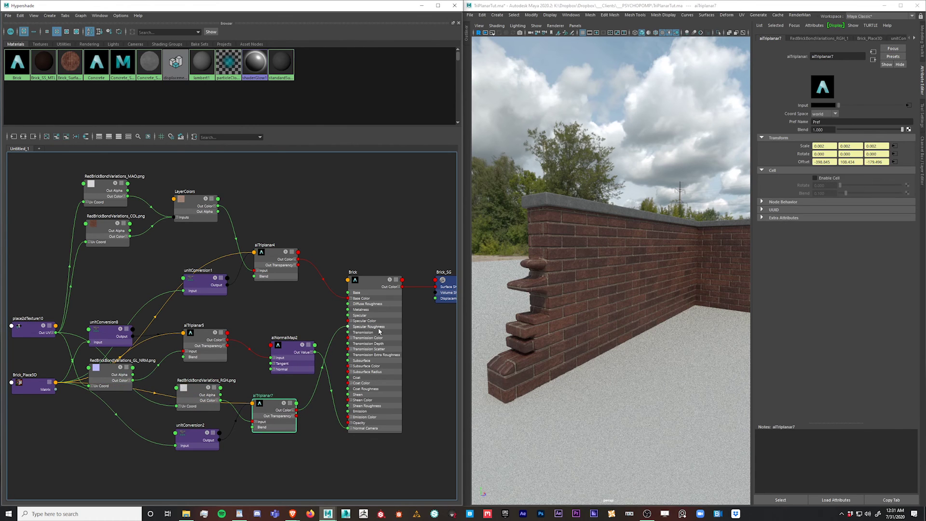
Step: Spread out the normal branch by repositioning the GL_NRM texture, aiTriplanar5 and aiNormalMap2, with Brick_Place3D moved below and place2dTexture10 above
middle_click_drag(161, 441, 211, 386, "alt")
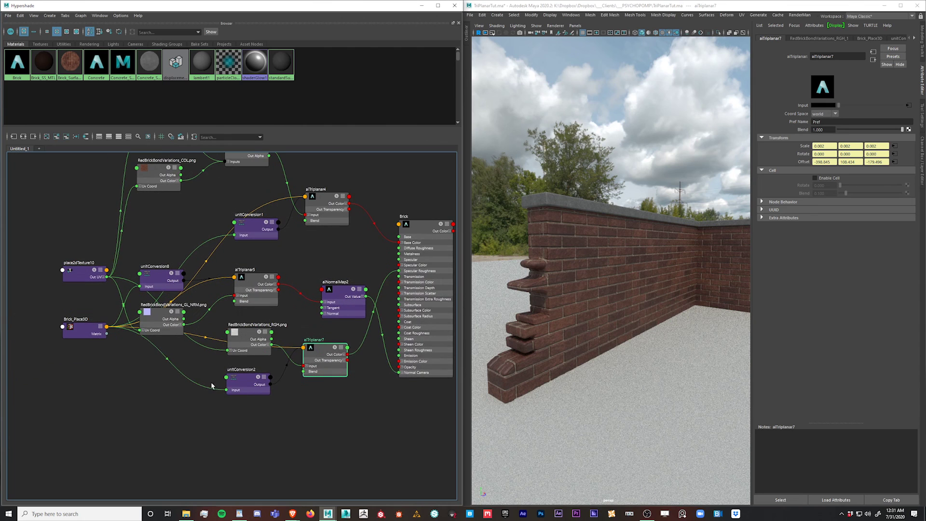
left_click_drag(86, 334, 59, 382)
mouse_move(163, 309)
left_mouse_down()
mouse_move(150, 317)
mouse_move(161, 313)
left_mouse_up()
left_click_drag(250, 284, 251, 281)
left_click_drag(339, 302, 328, 283)
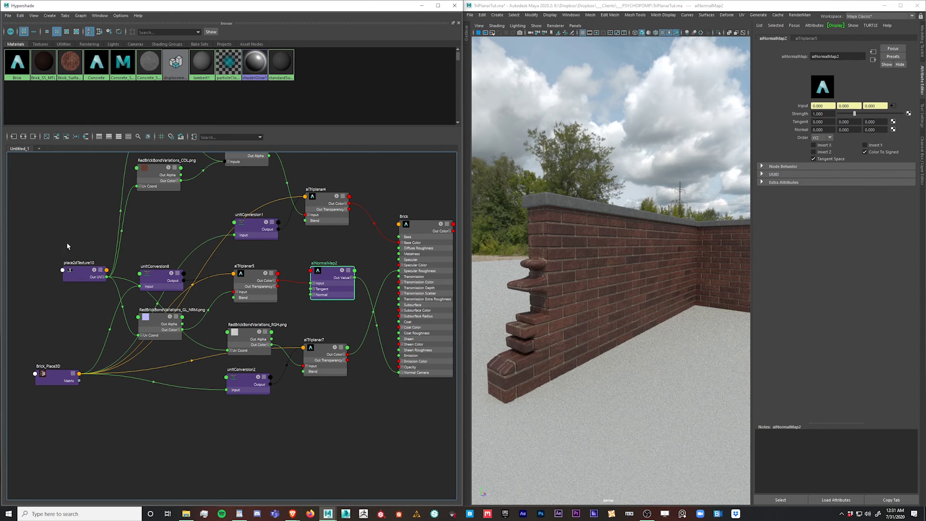
left_click_drag(83, 272, 71, 230)
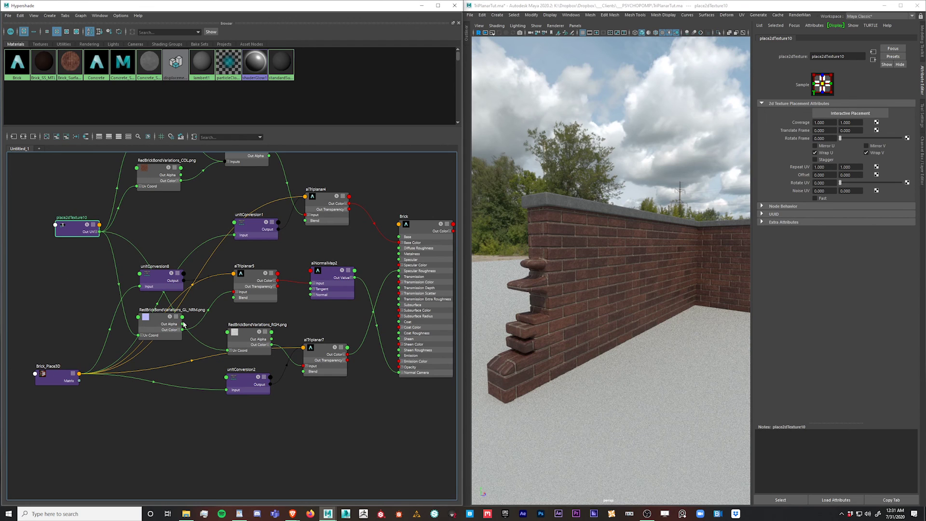
left_click_drag(63, 233, 50, 232)
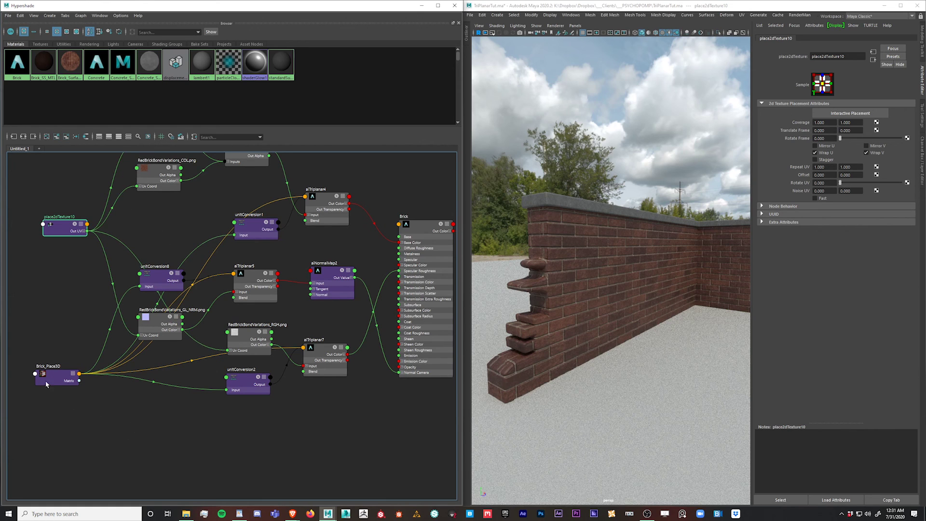
Step: Move the Brick_Place3D node closer to the triplanar branches and view its placement in the scene from another angle
left_click_drag(56, 378, 84, 380)
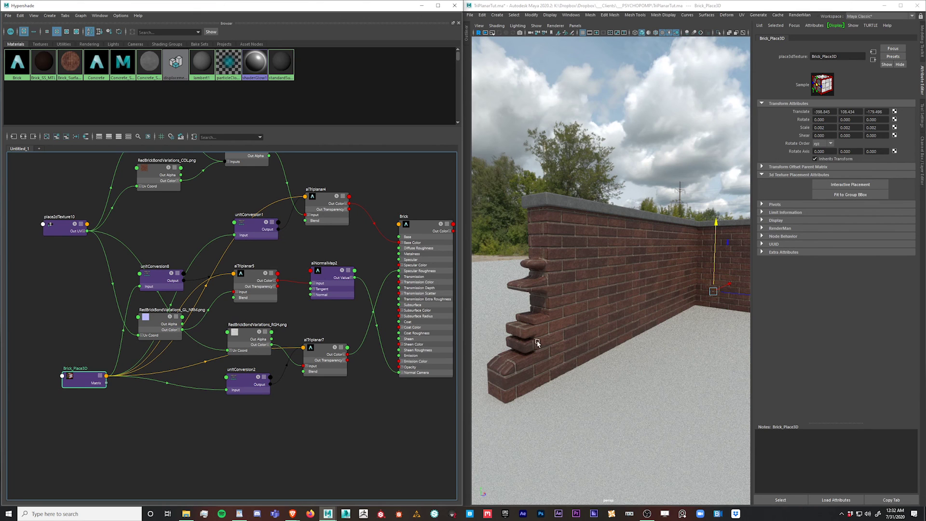
middle_click_drag(707, 317, 657, 309)
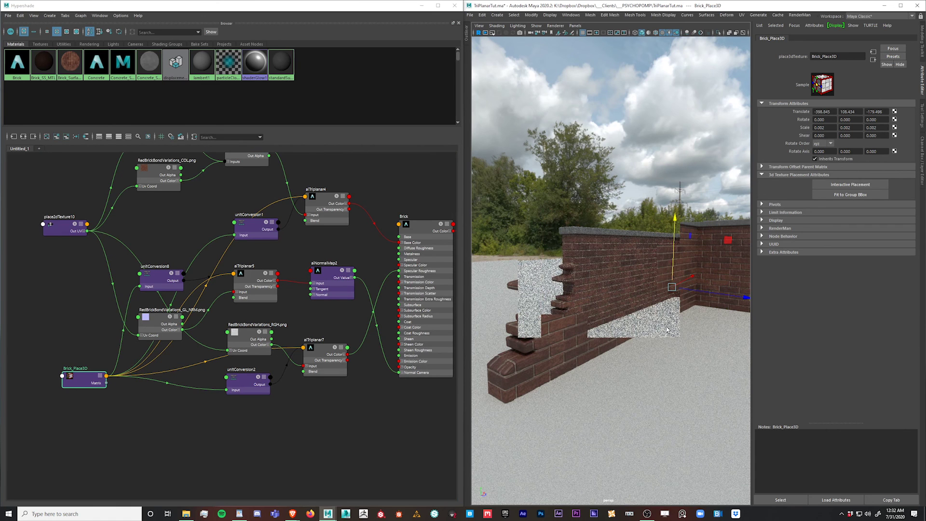
left_click_drag(85, 381, 88, 365)
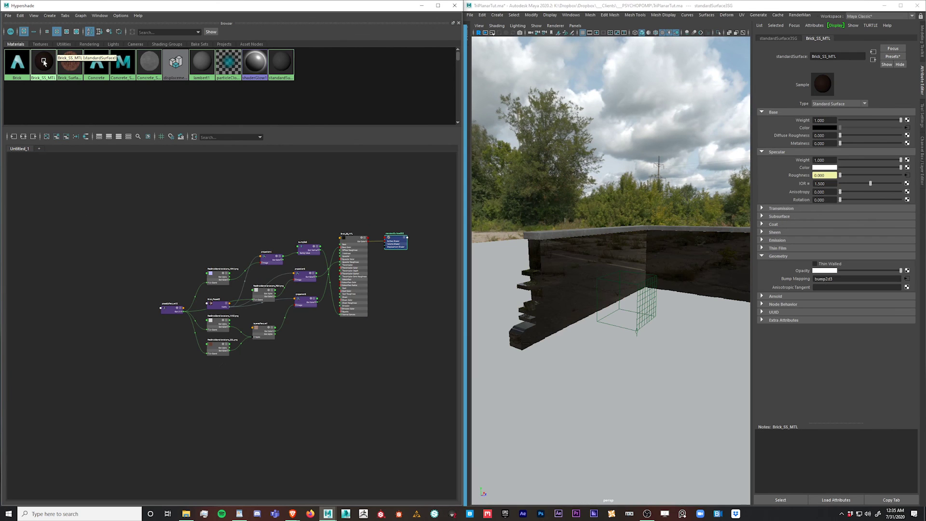
Step: Assign Brick_SS_MTL to the brick wall and tidy its graph by lining up the roughness and layered textures with their projections
middle_click_drag(43, 62, 559, 258)
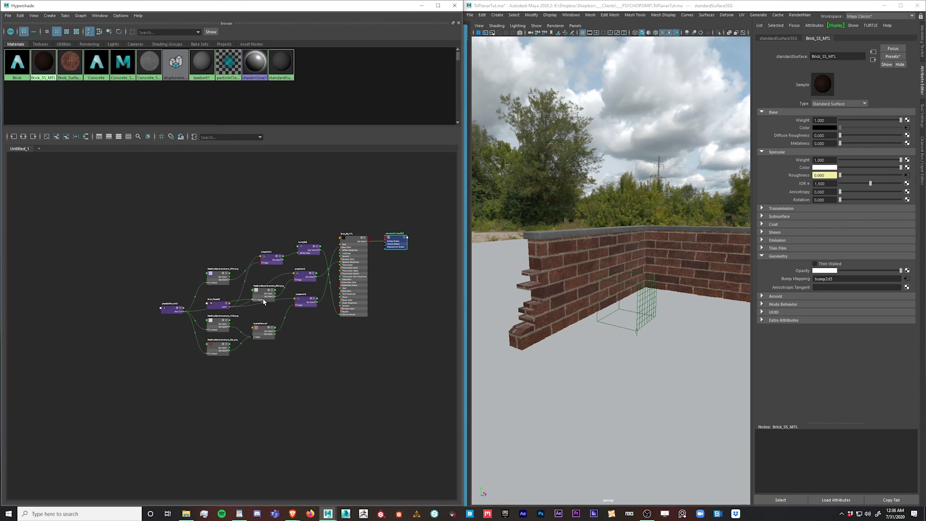
left_click_drag(264, 298, 265, 253)
left_click(314, 349)
left_click_drag(263, 330, 268, 307)
left_click(283, 377)
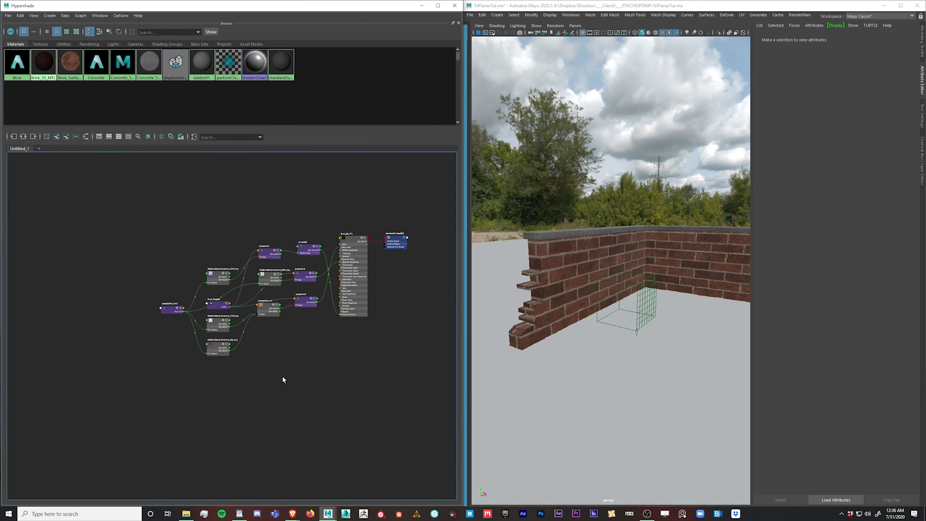